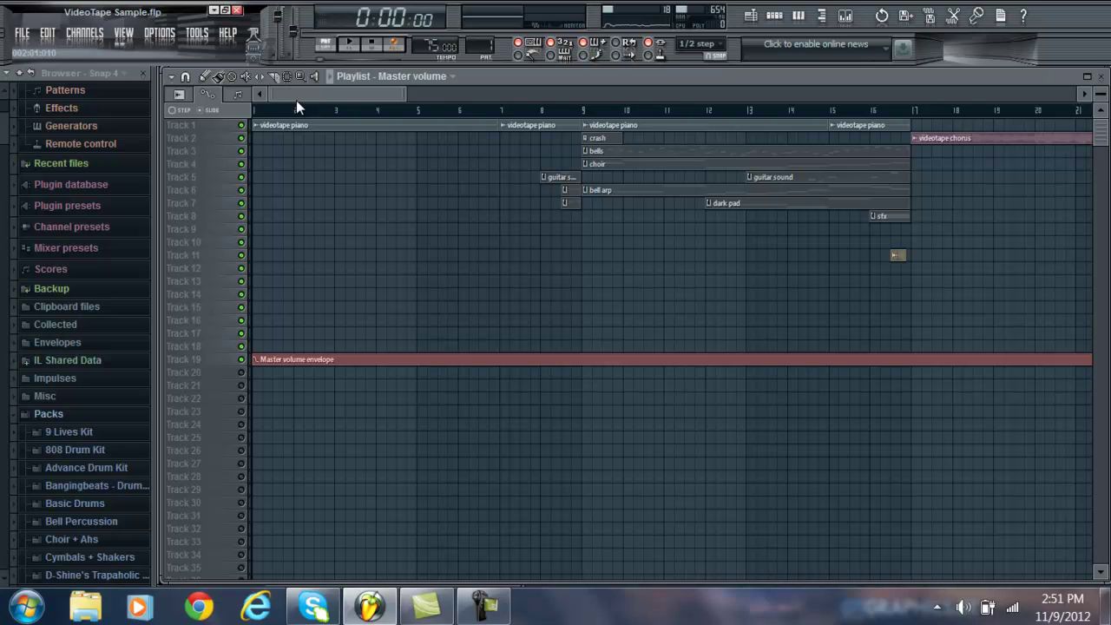
Review the project's channels in the step sequencer and the bass drum pattern's reFX Nexus #6 notes in the piano roll.
mouse_move(303, 93)
left_mouse_down()
mouse_move(354, 106)
mouse_move(310, 105)
mouse_move(419, 104)
mouse_move(295, 96)
left_mouse_up()
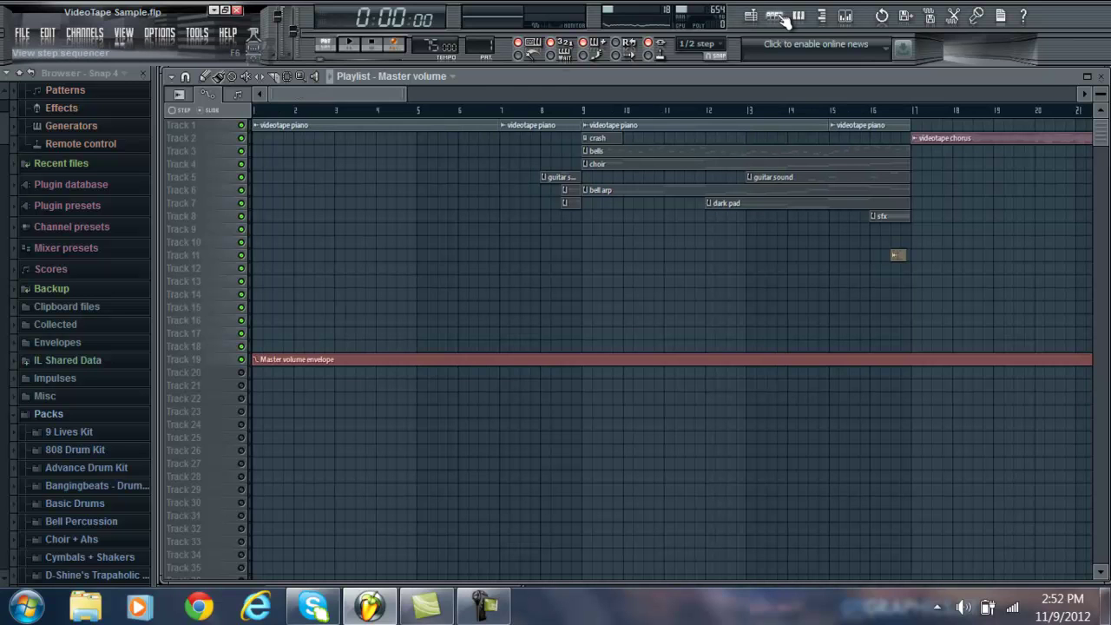
left_click(781, 17)
left_click(781, 17)
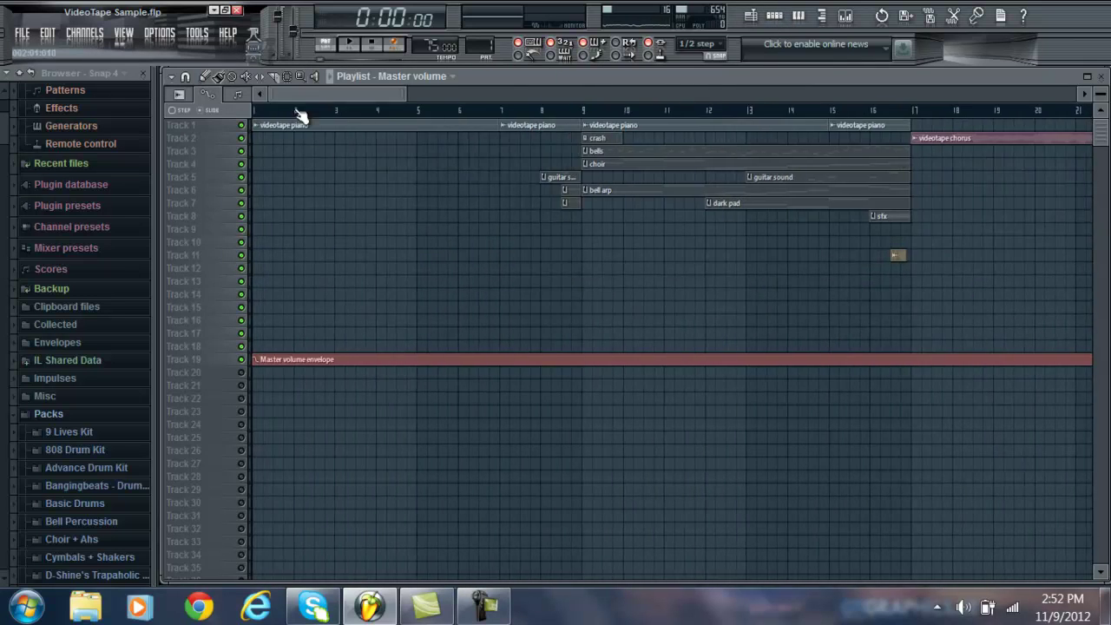
left_click(774, 16)
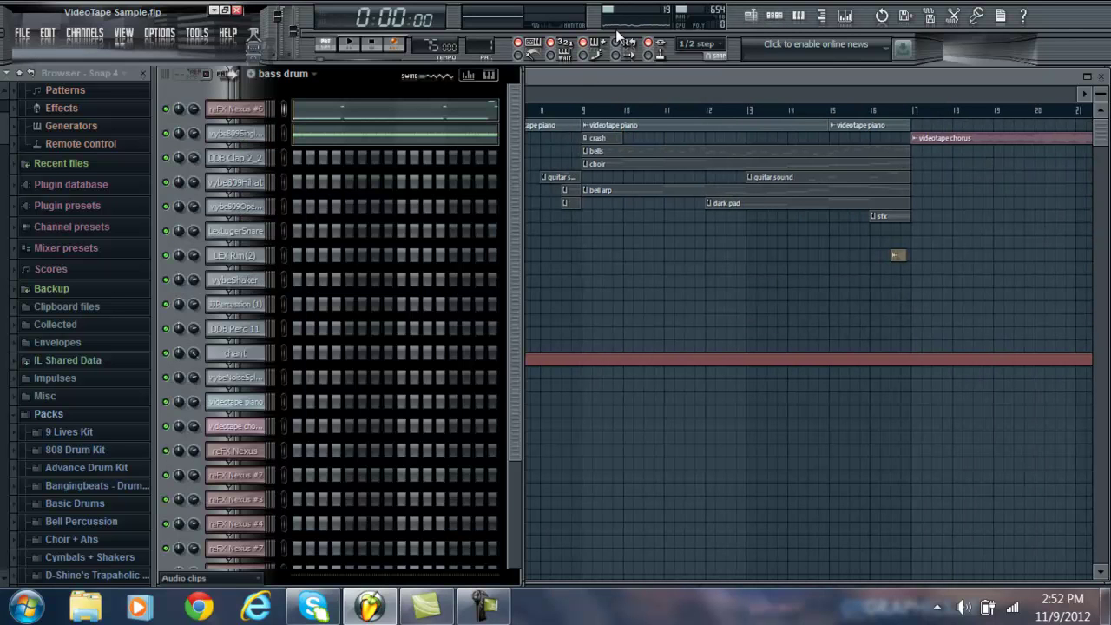
left_click(796, 15)
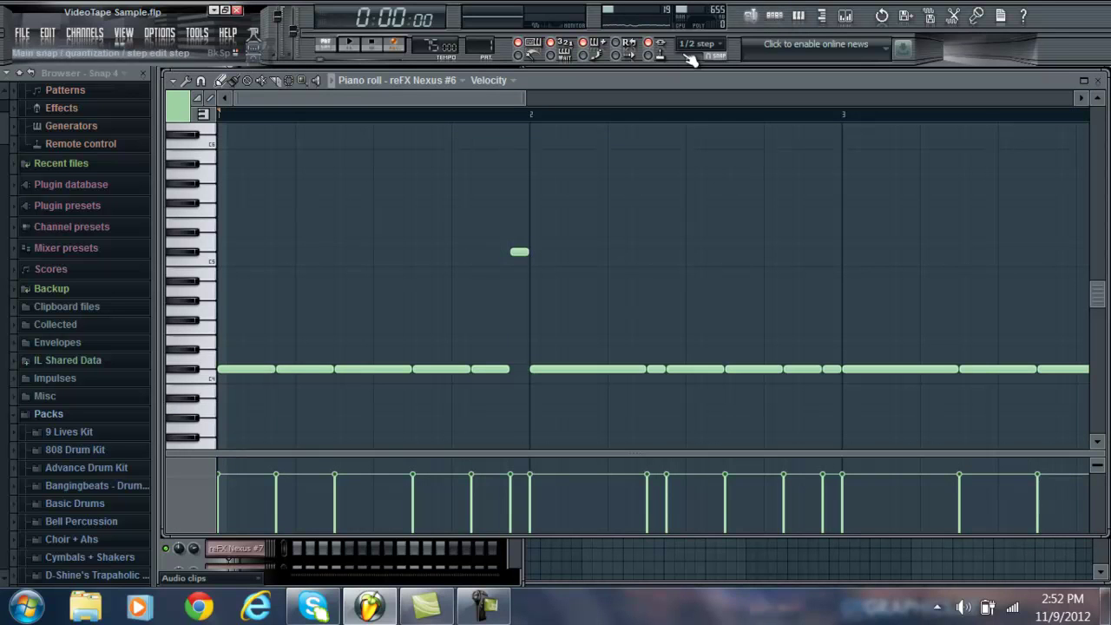
left_click(1098, 82)
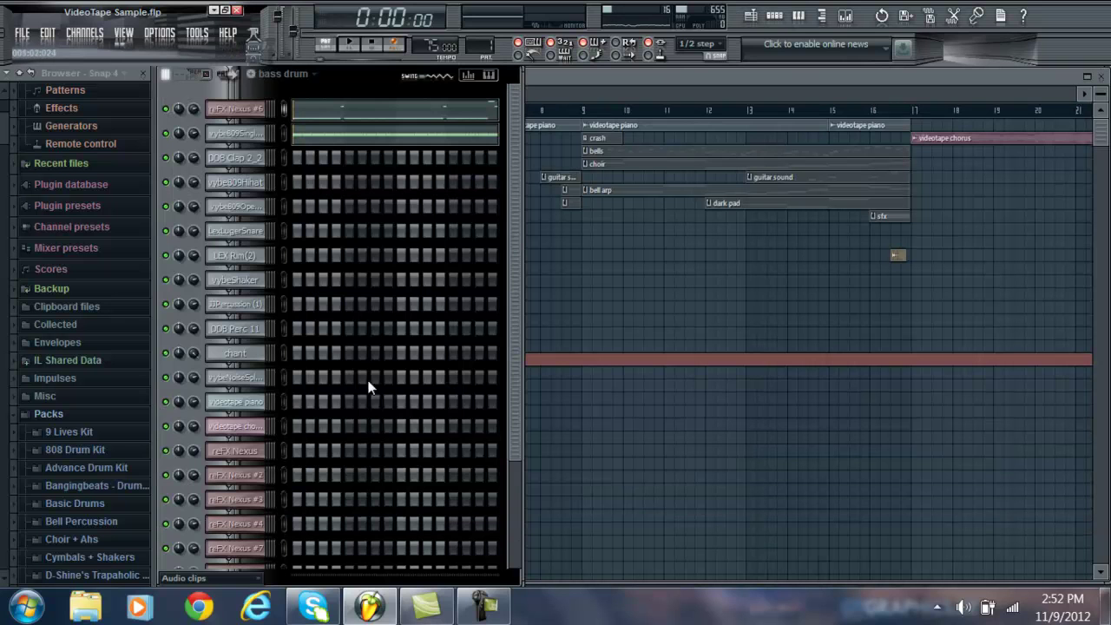
scroll(505, 404, "down", 4)
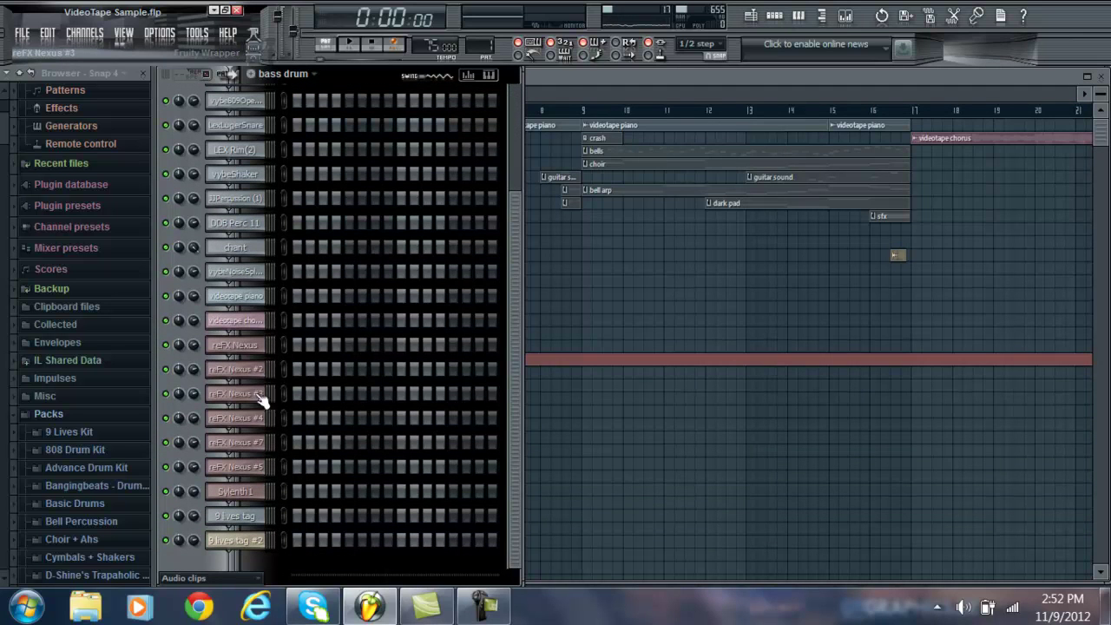
left_click(774, 18)
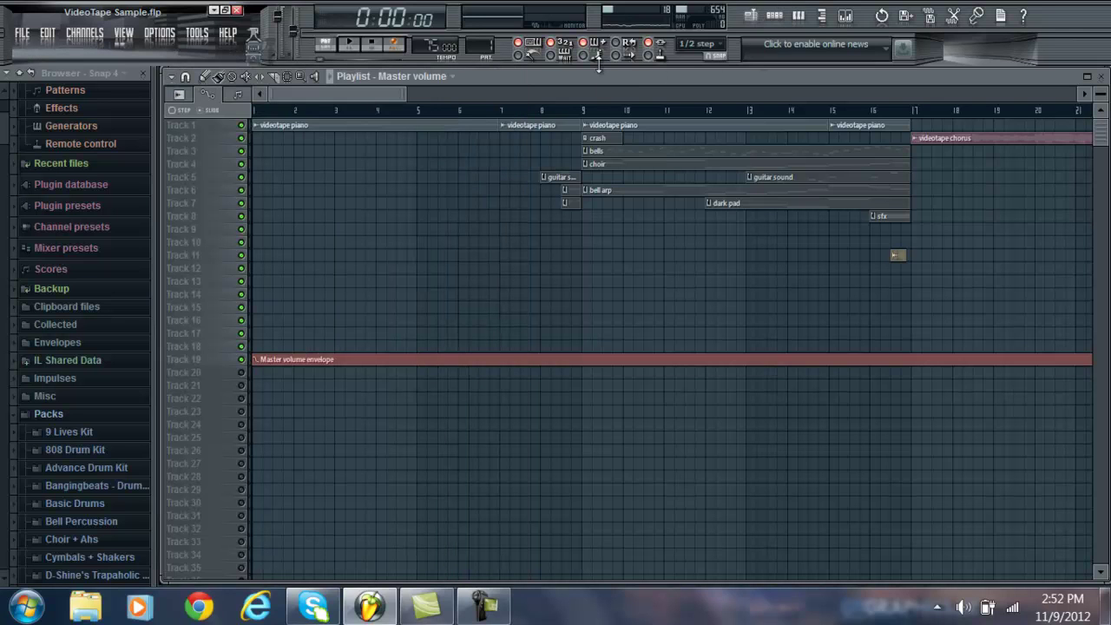
Play the playlist arrangement from the start in song mode past bar 7 and stop playback.
left_click(324, 49)
left_click(348, 43)
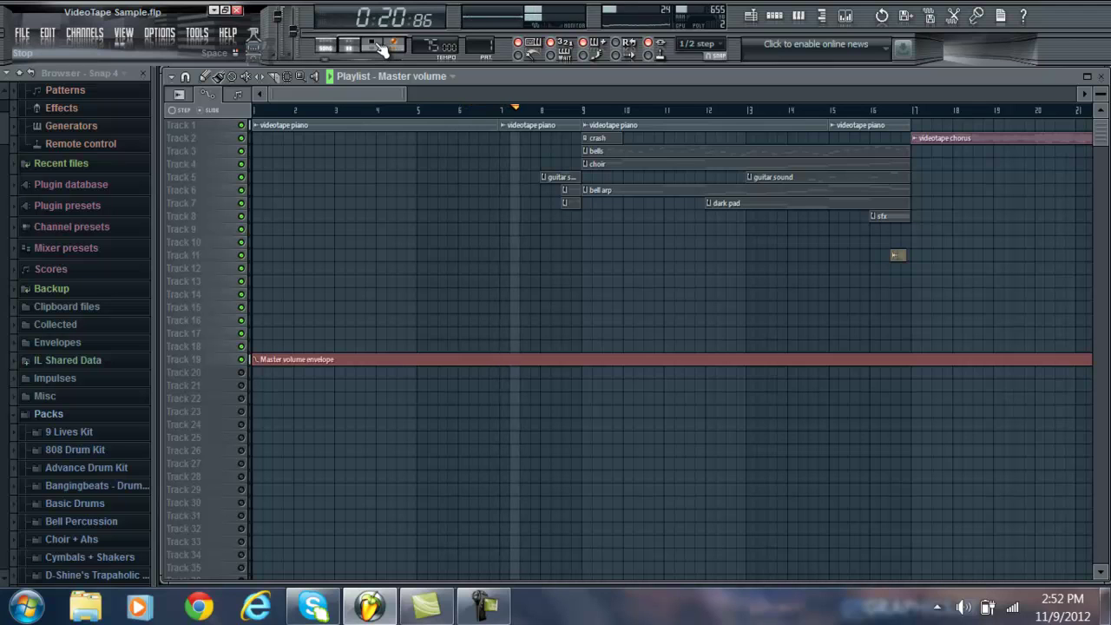
left_click(380, 48)
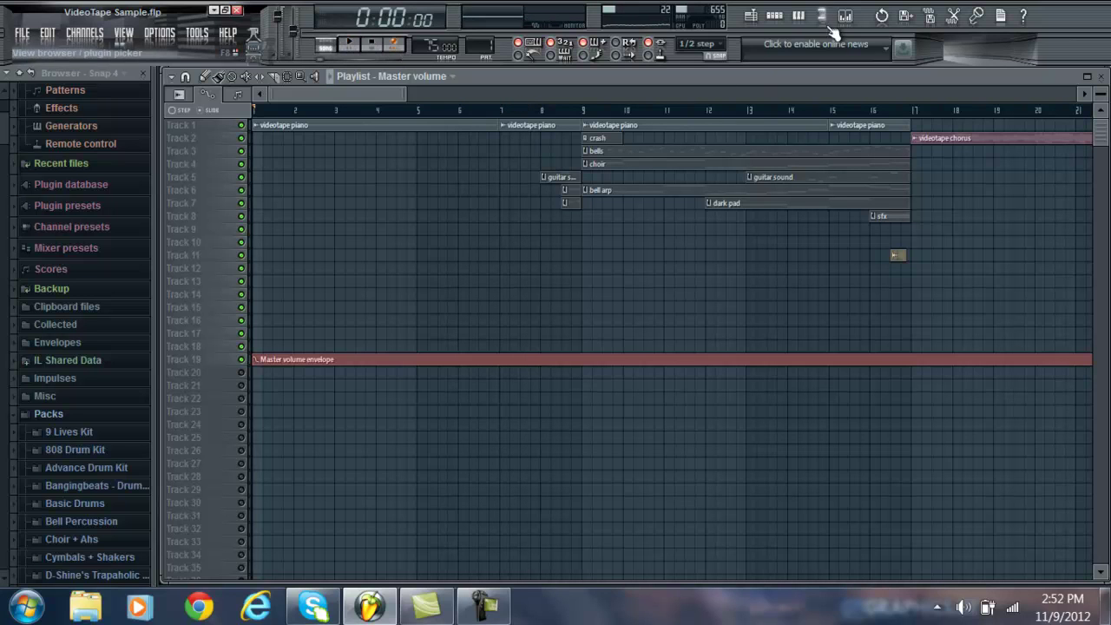
Open the first reFX Nexus channel and audition its SY Weightless preset on the channel's test keyboard.
left_click(774, 15)
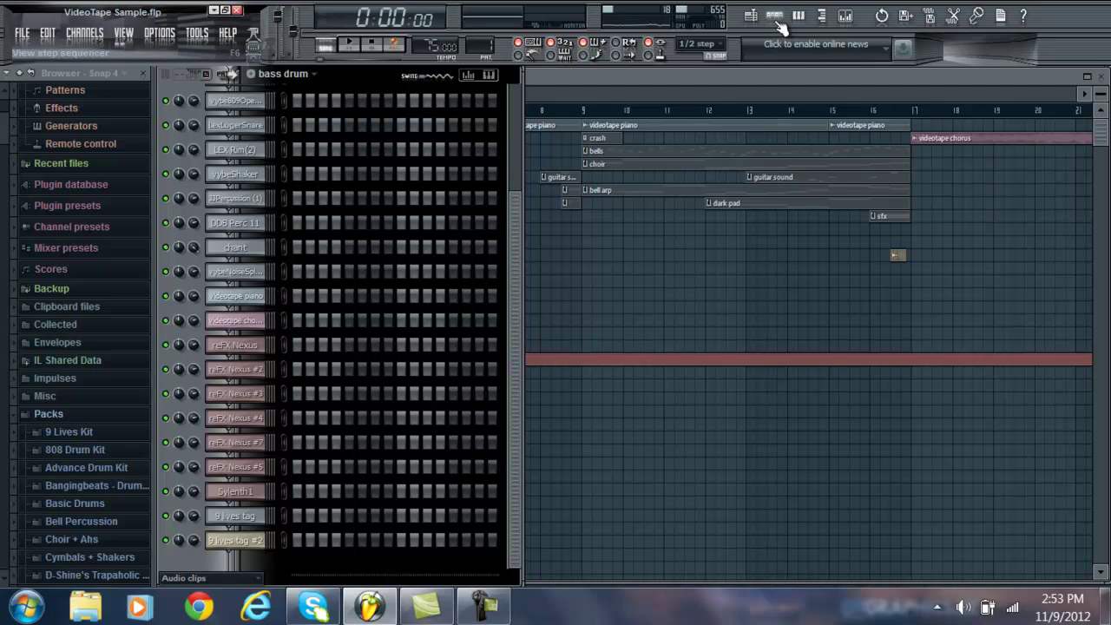
left_click(260, 345)
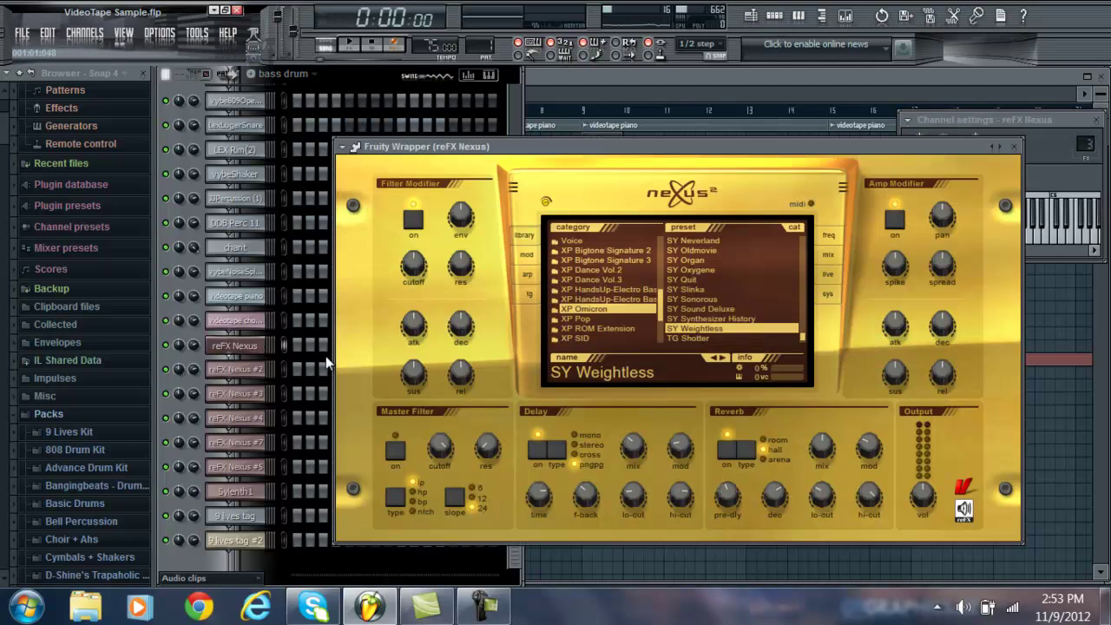
left_click(1052, 241)
left_click_drag(1066, 240, 946, 240)
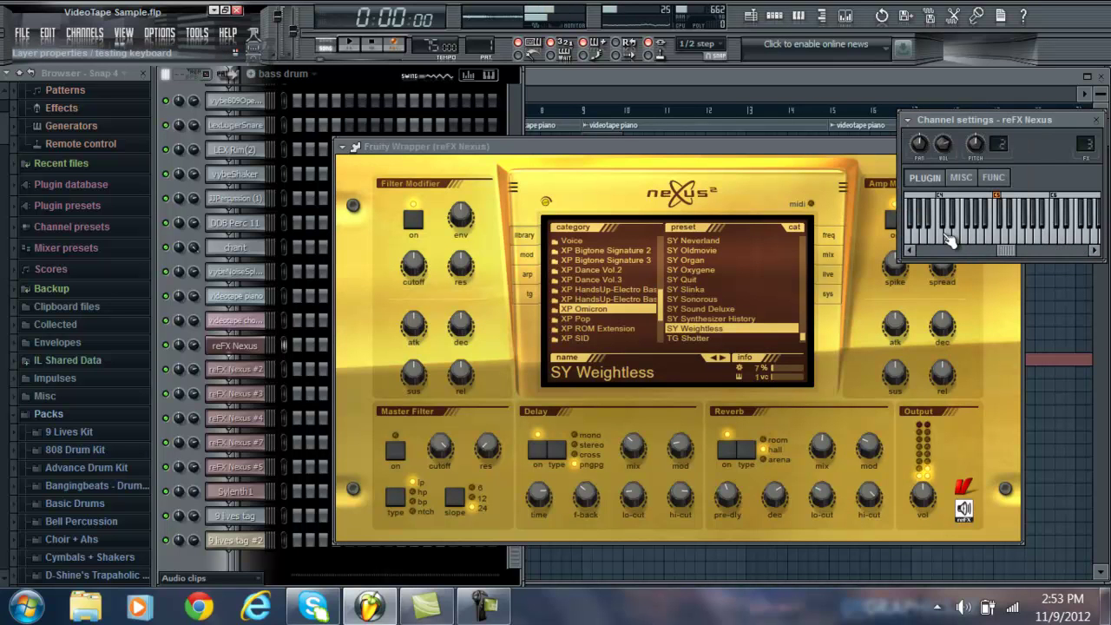
left_click(382, 48)
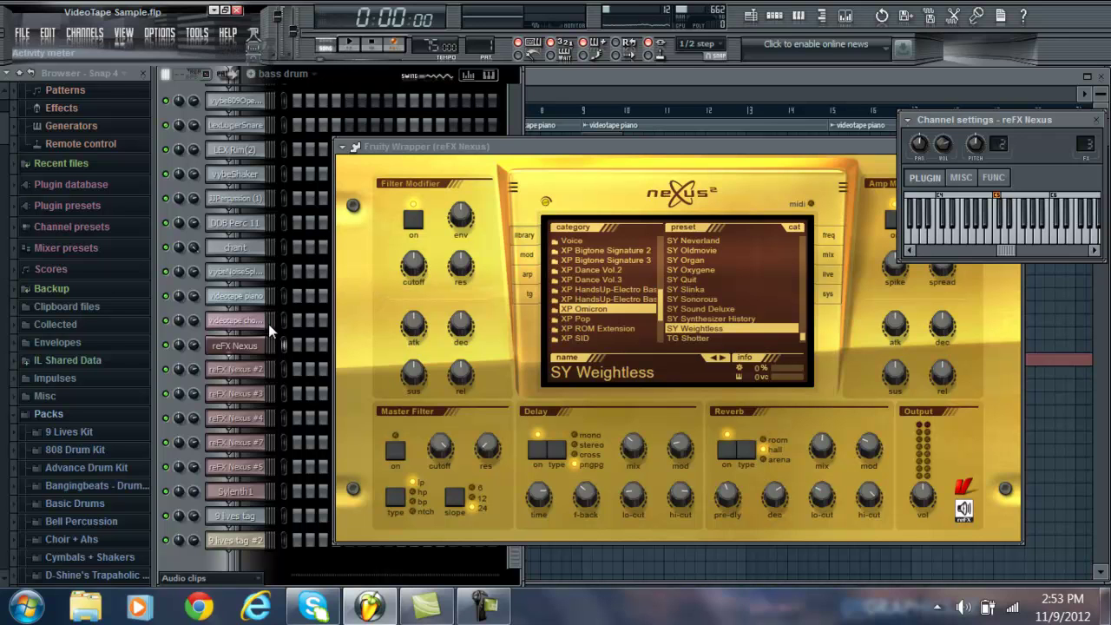
Select the bells pattern and open its reFX Nexus notes in the piano roll.
left_click(481, 45)
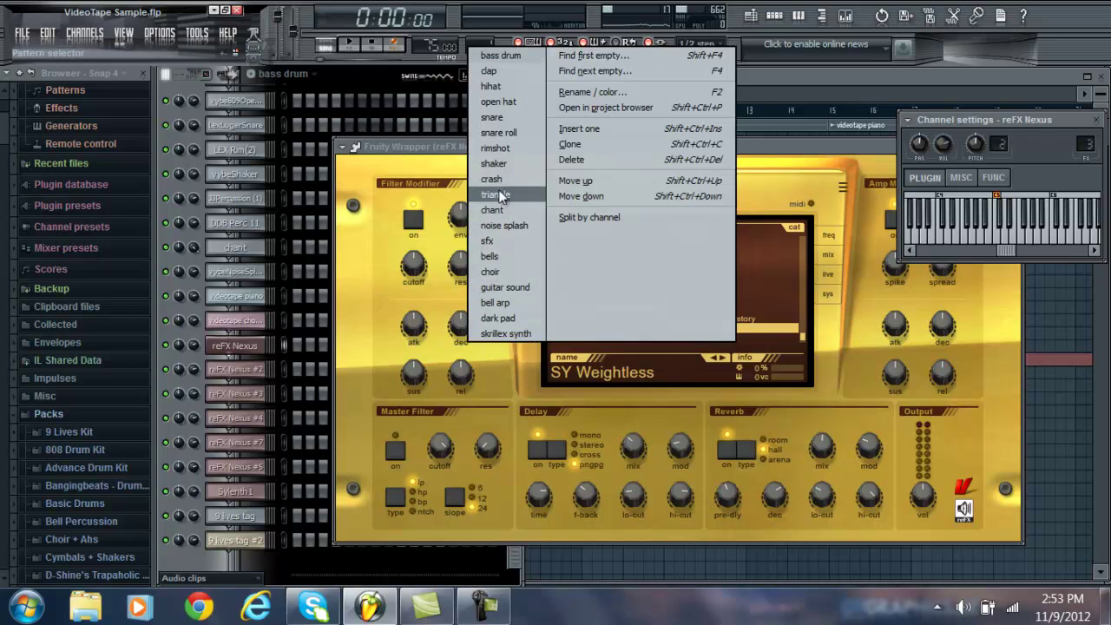
left_click(504, 255)
left_click(313, 345)
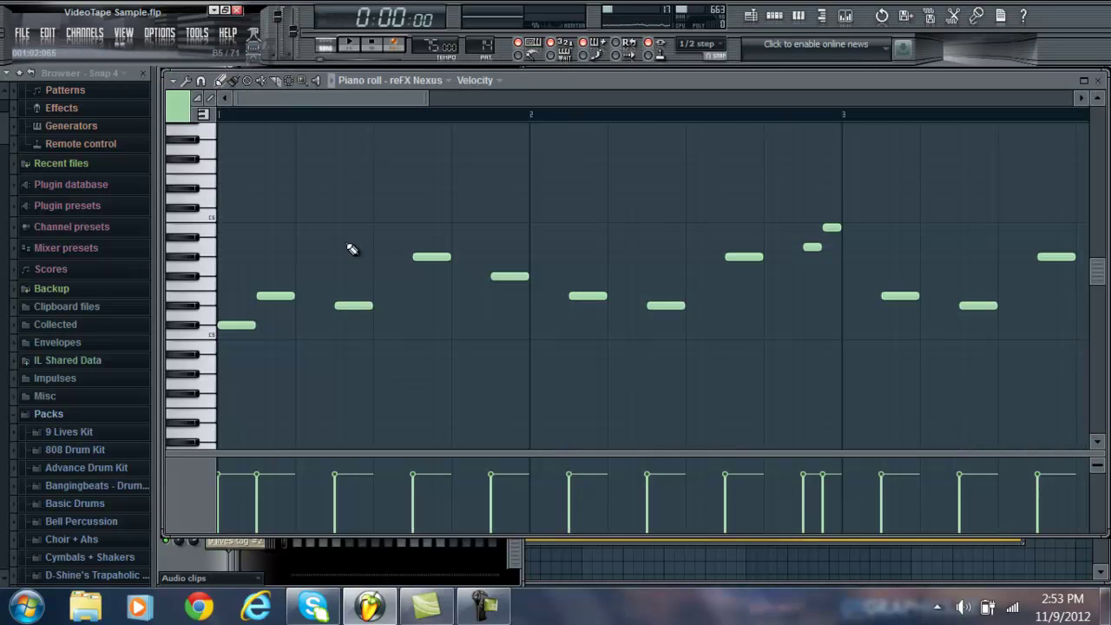
Play the song briefly, stop it, and audition individual melody pitches on the piano roll keyboard.
left_click(351, 52)
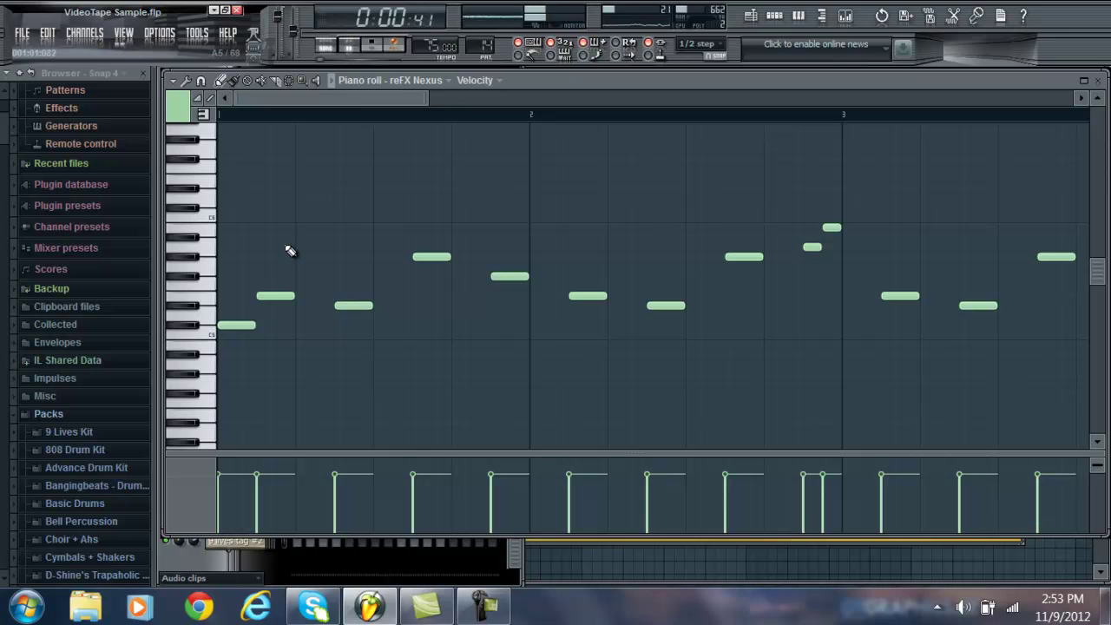
left_click(199, 305)
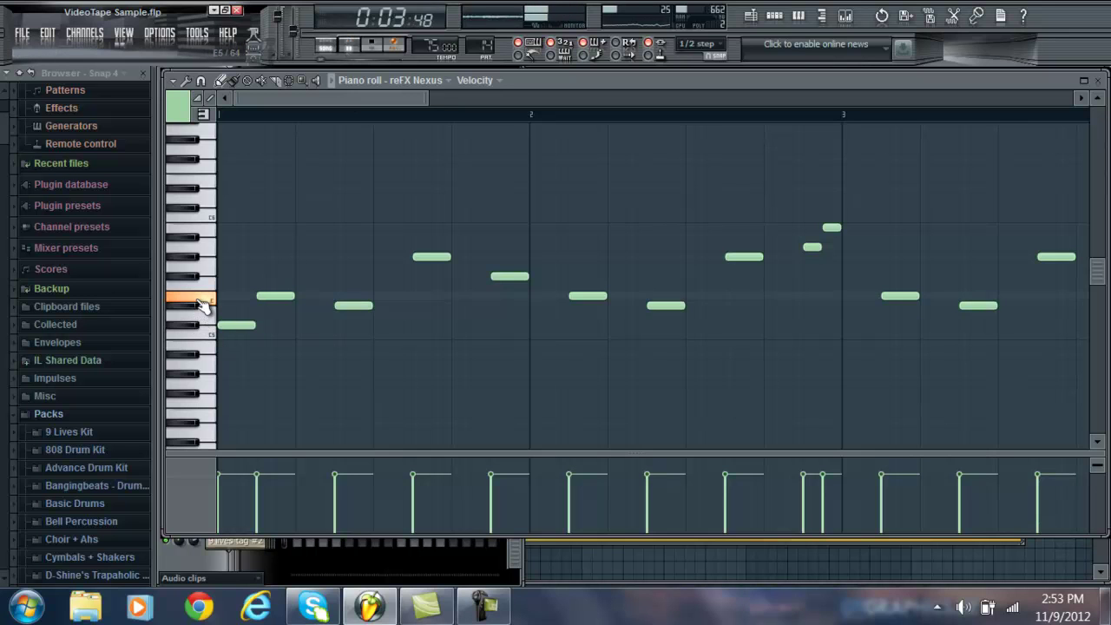
left_click(201, 270)
left_click(199, 279)
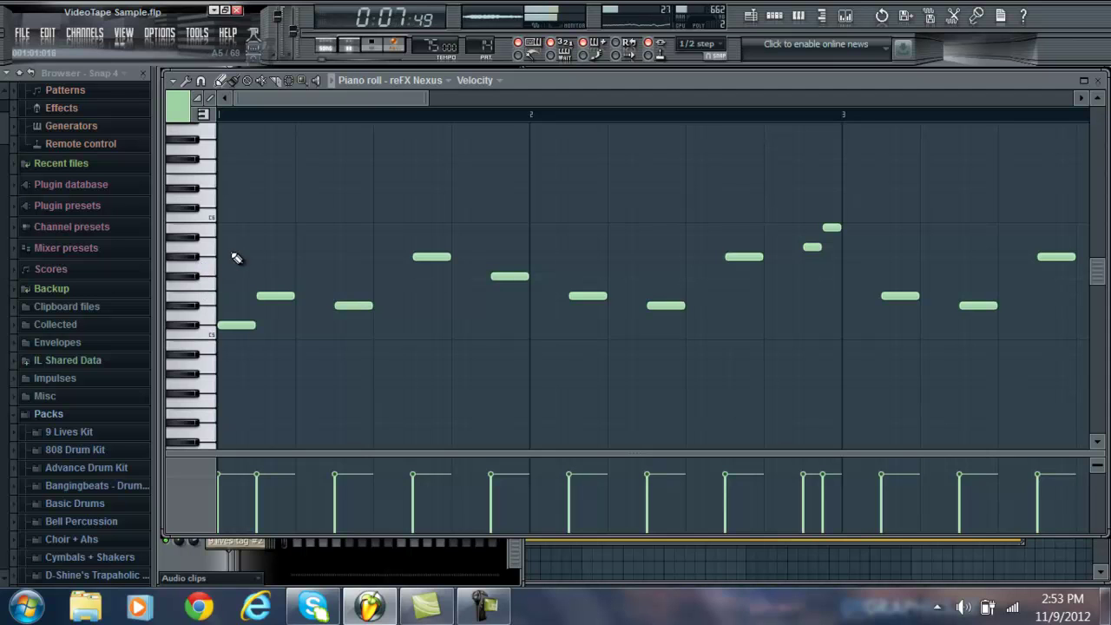
left_click(373, 48)
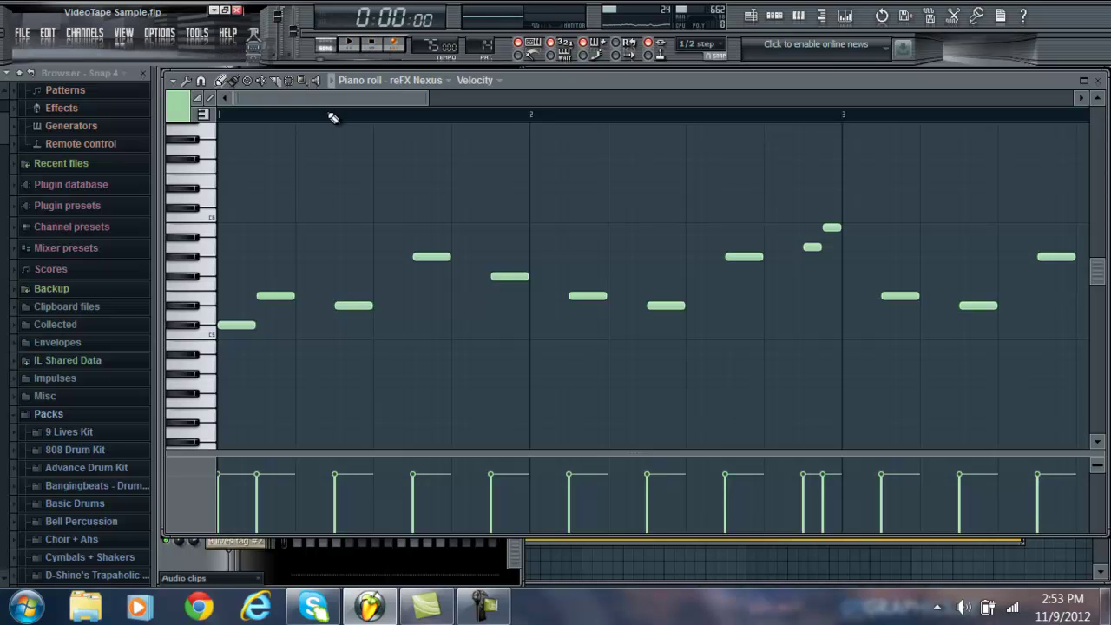
left_click_drag(201, 261, 199, 227)
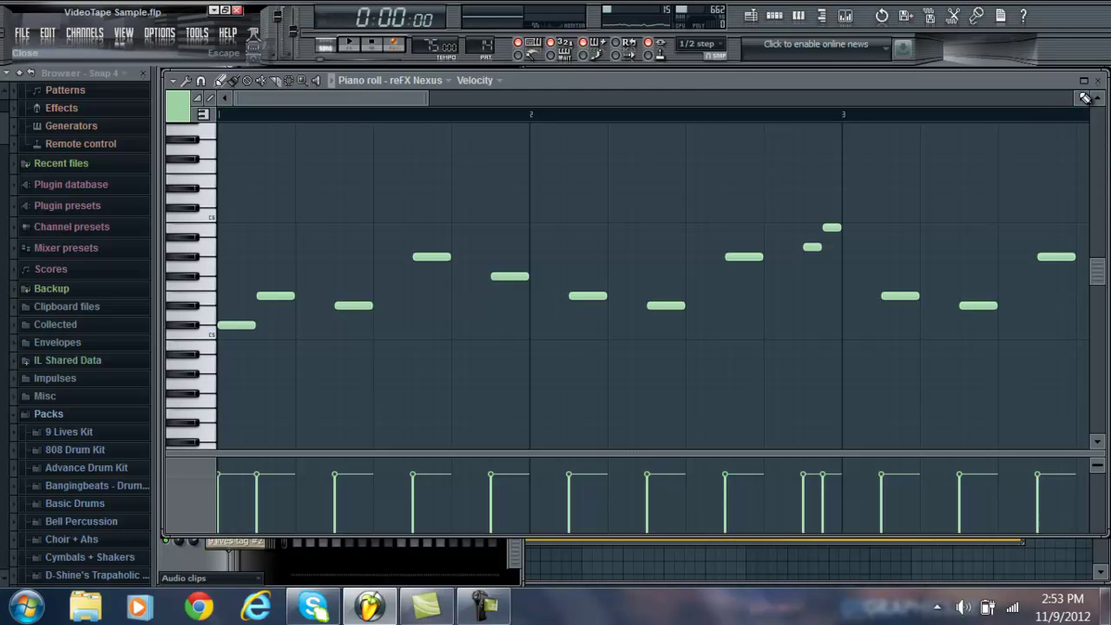
Play the bells pattern in pattern mode, follow its notes through the piano roll up to bar 9, and stop playback.
left_click_drag(307, 101, 241, 245)
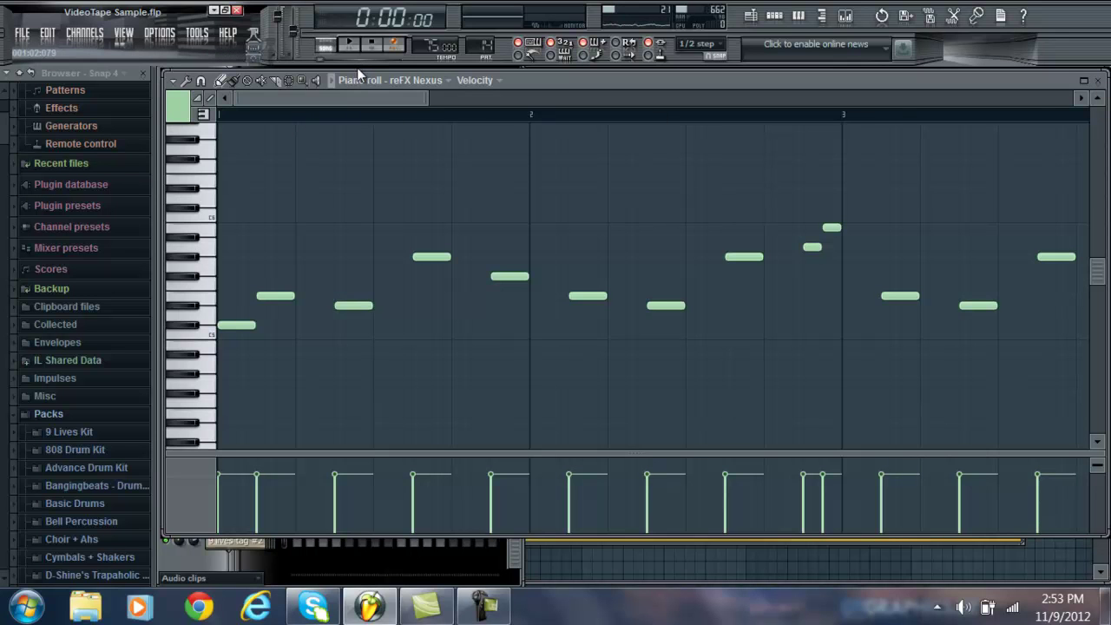
left_click_drag(341, 101, 157, 157)
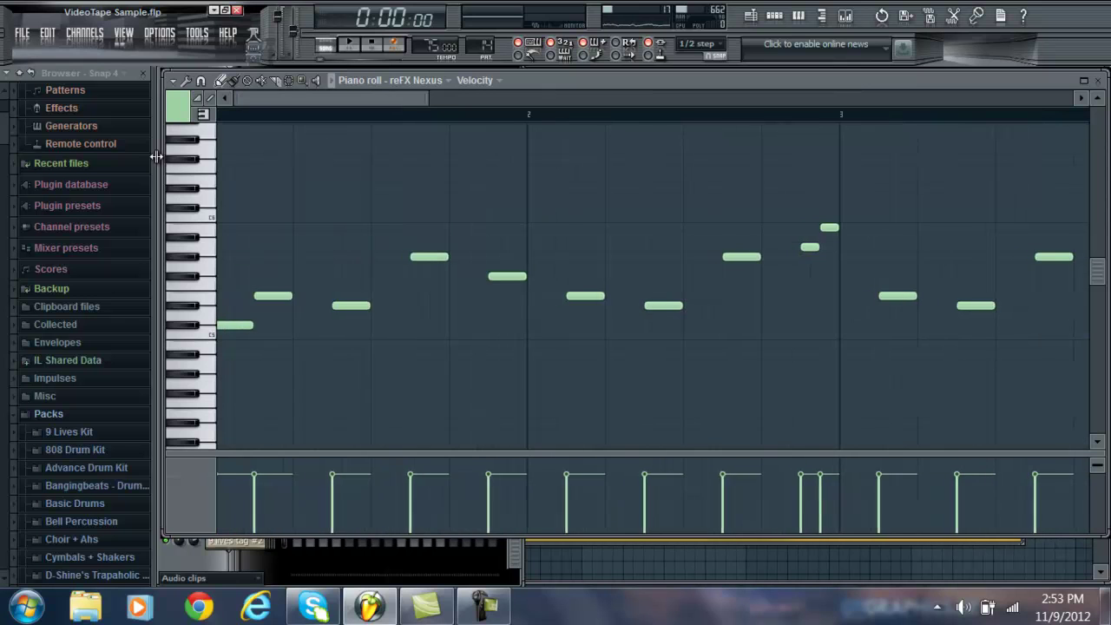
left_click(351, 45)
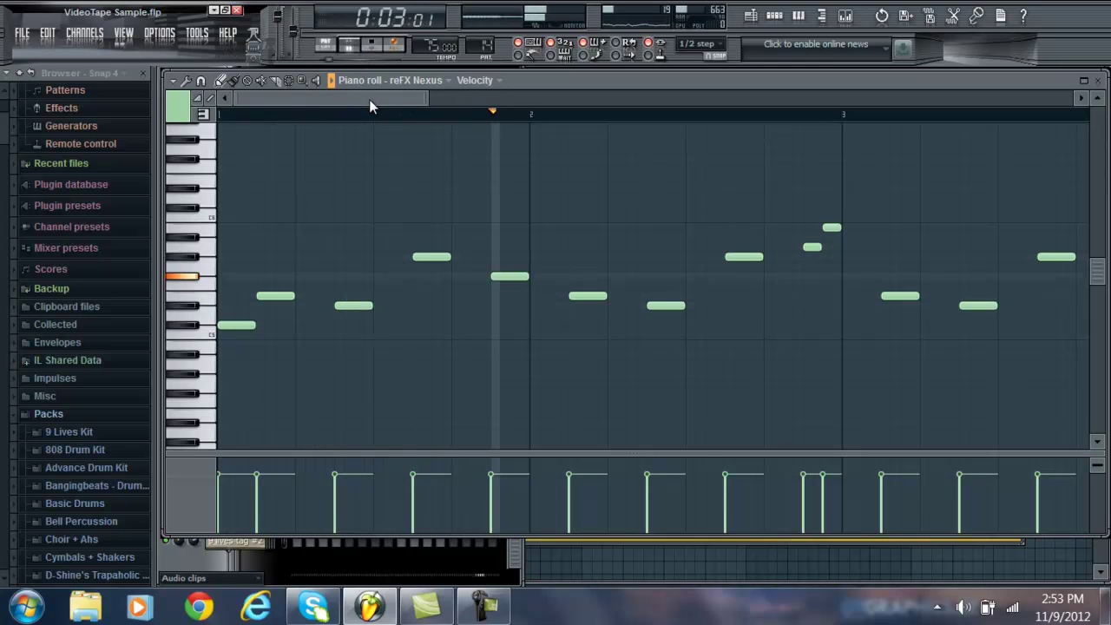
left_click_drag(370, 101, 791, 95)
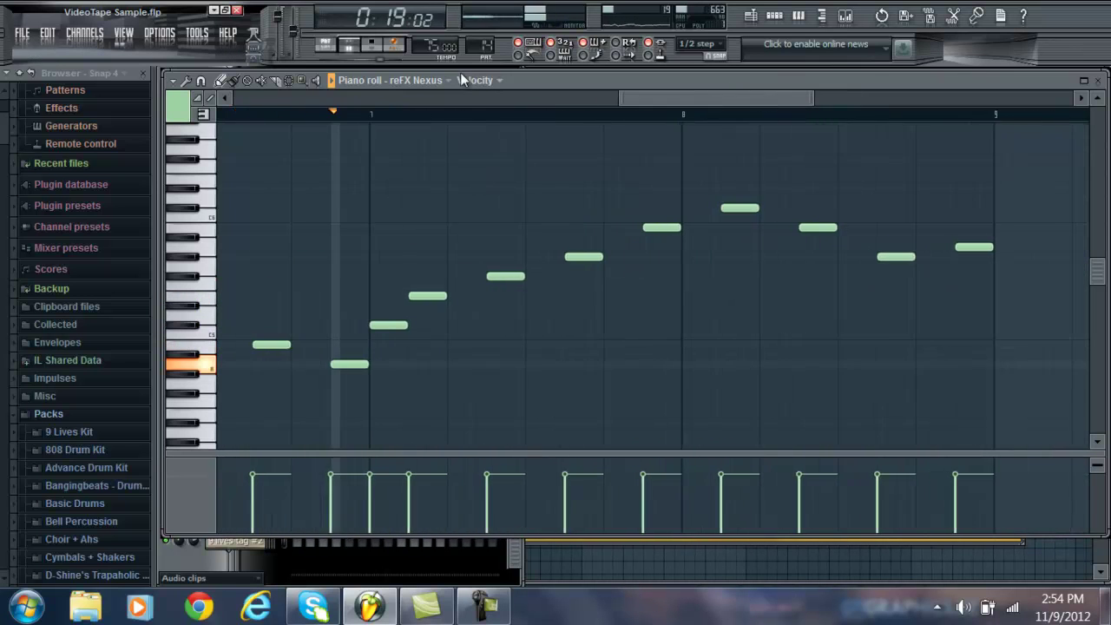
left_click(379, 52)
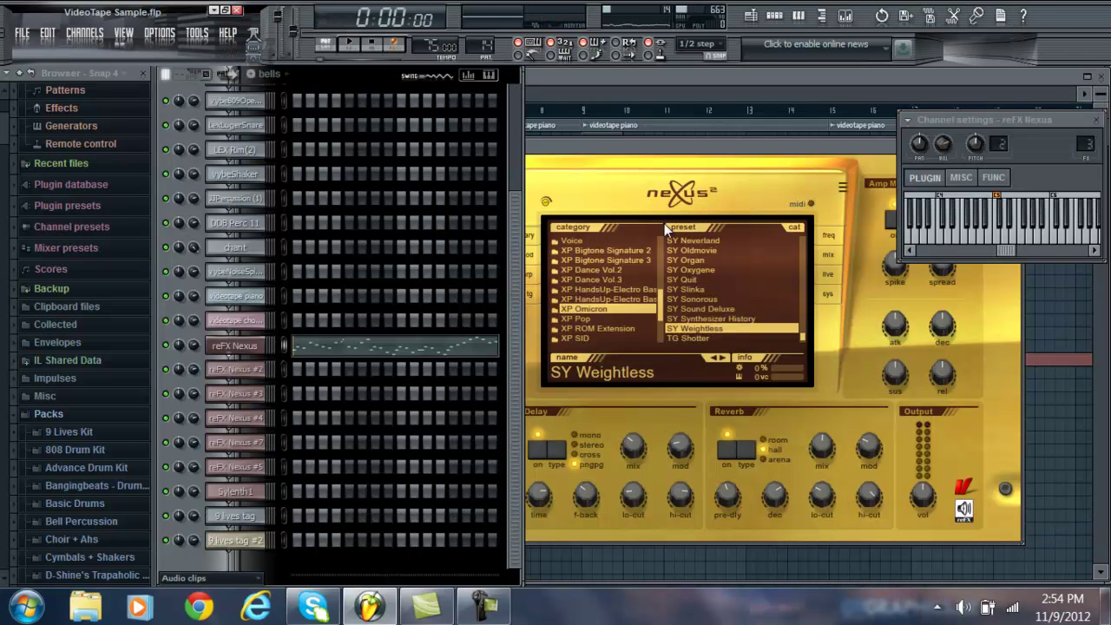
Audition the bells pattern with the Nexus delay and reverb switched off, and switch both effects back on.
left_click(688, 152)
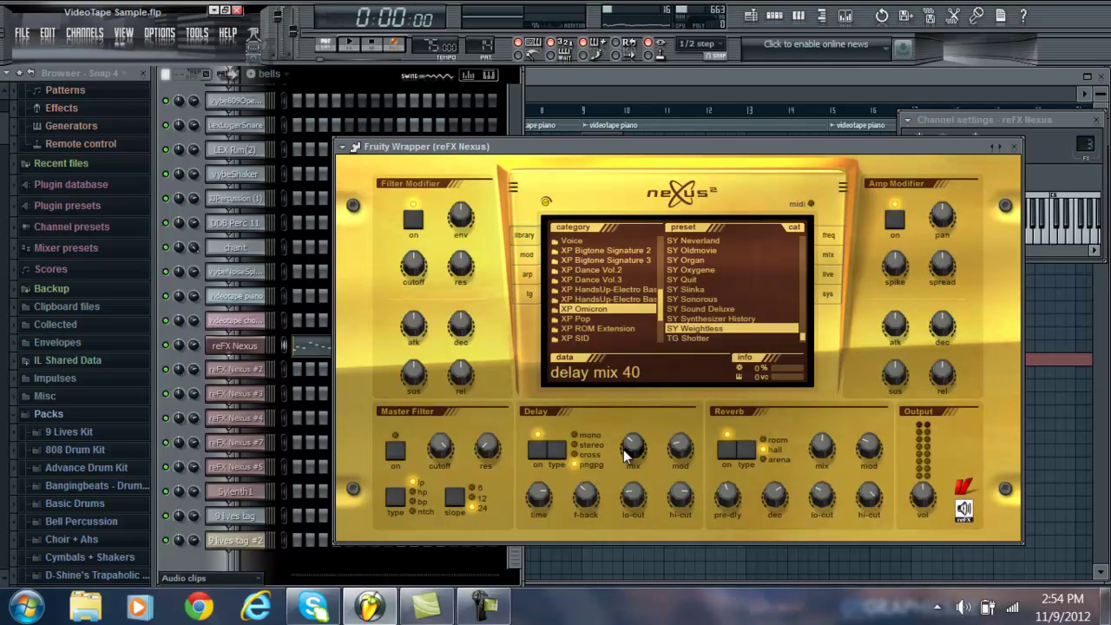
mouse_move(831, 435)
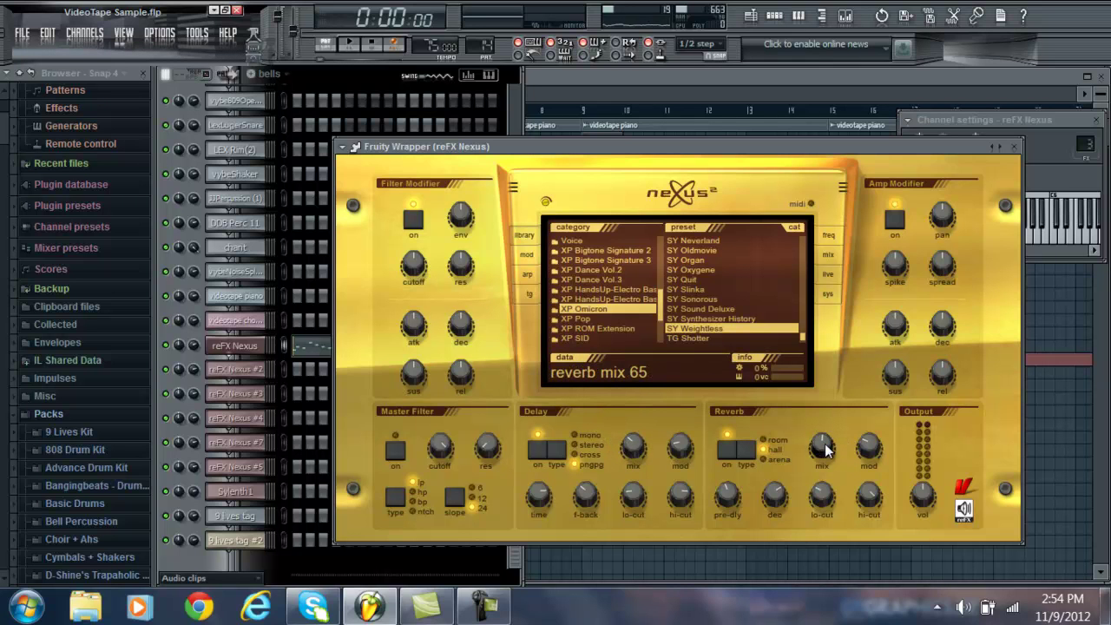
mouse_move(637, 451)
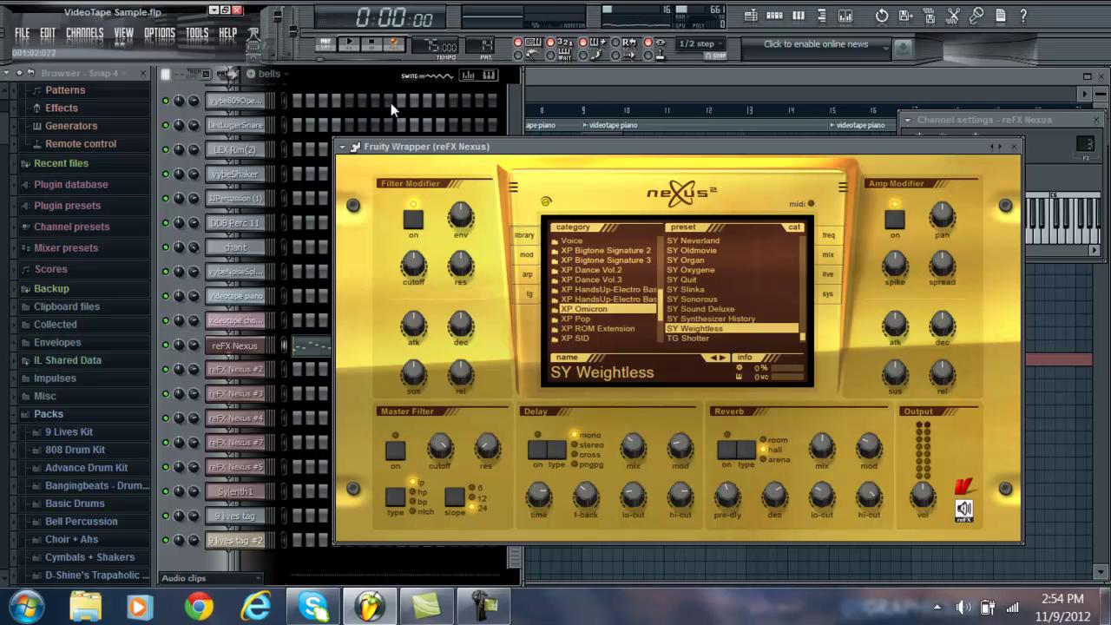
left_click(352, 48)
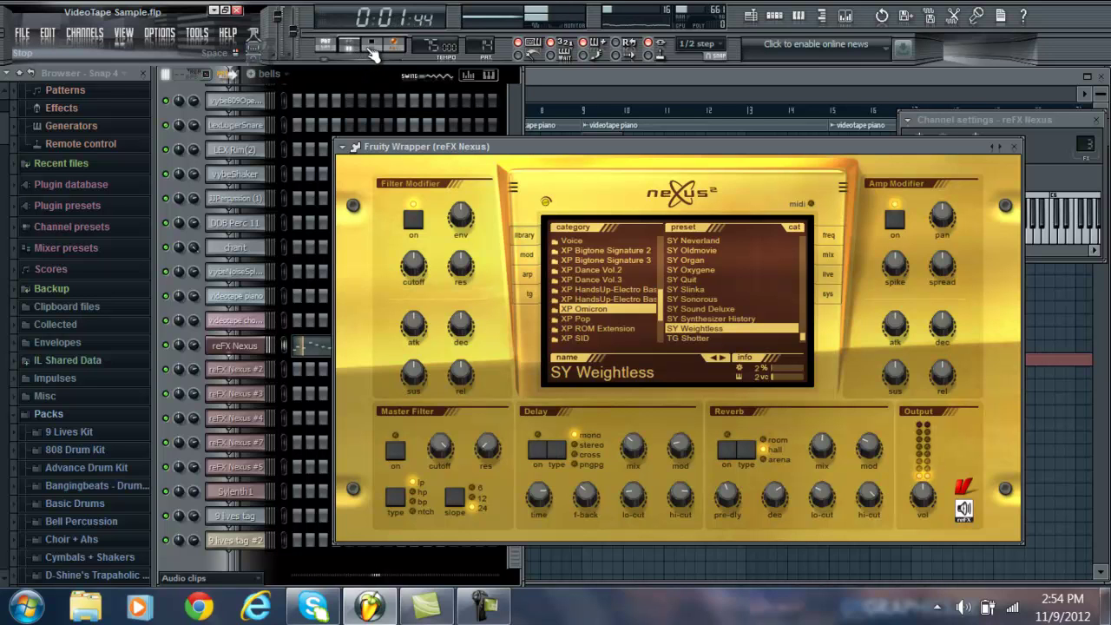
left_click(371, 47)
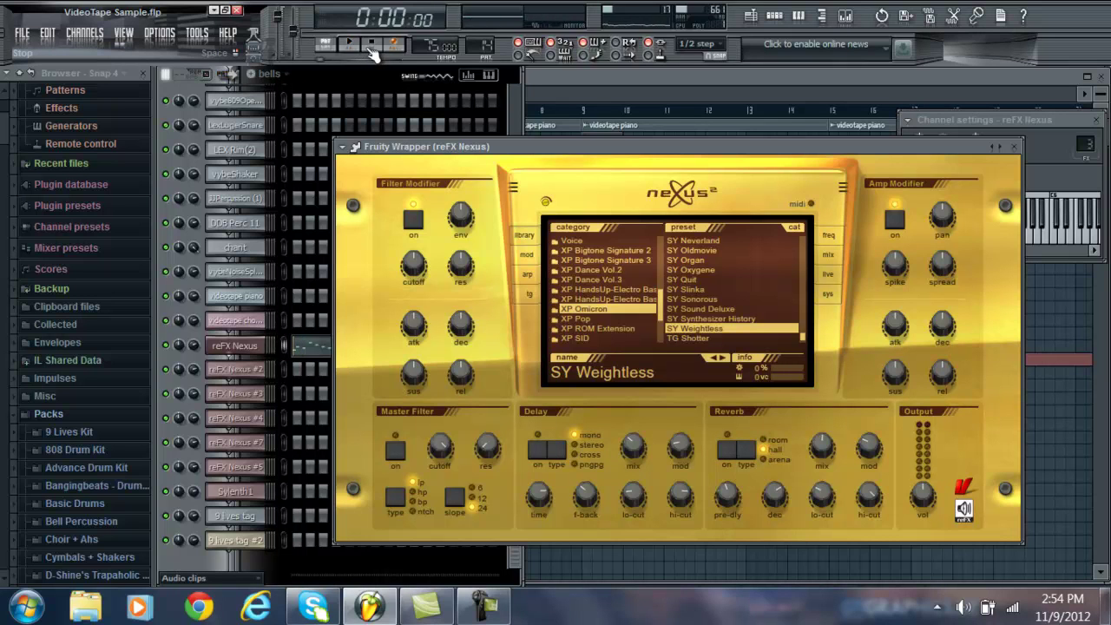
left_click(537, 449)
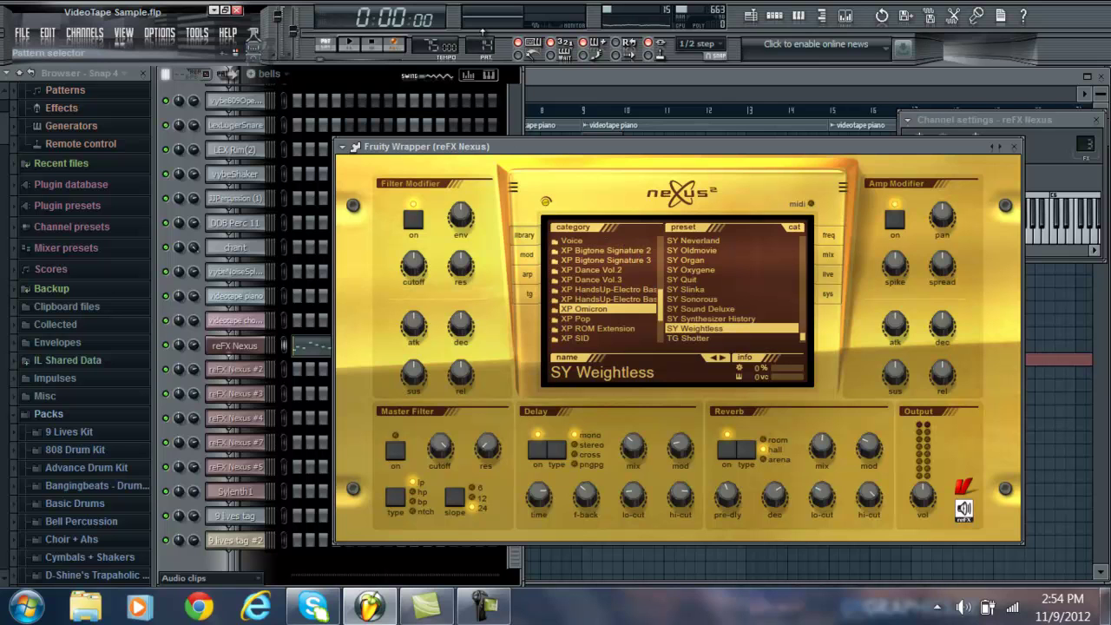
Switch to the choir pattern and bring its reFX Nexus #2 channel into view in the step sequencer.
scroll(485, 45, "up", 1)
left_click(350, 243)
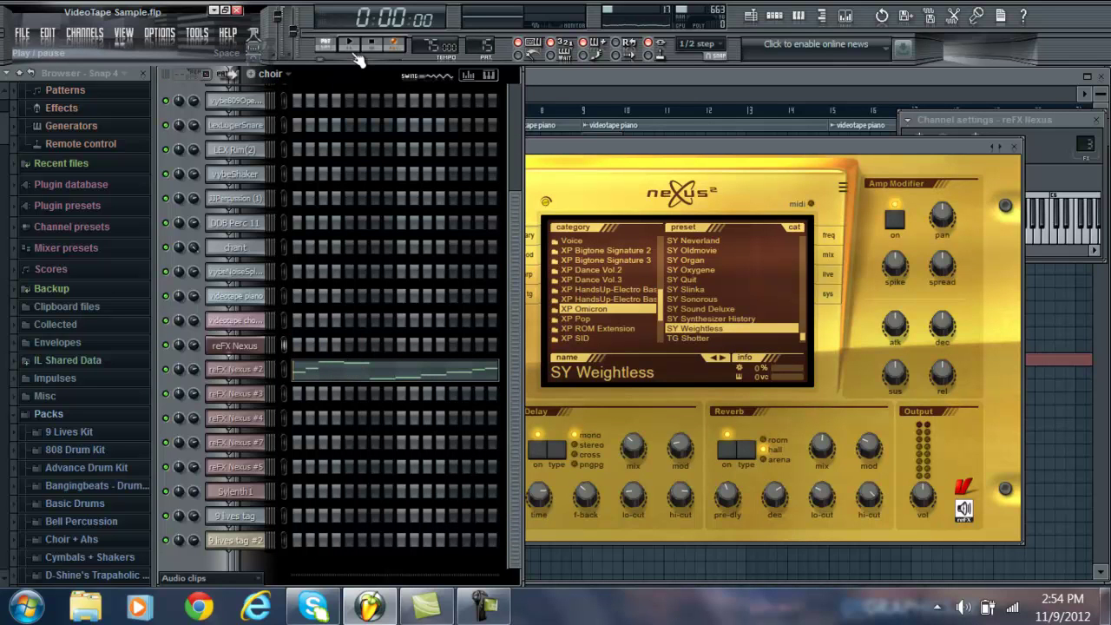
left_click(285, 368)
Browse the XP Omicron preset list in Nexus from the AR presets to the SY and TG presets.
left_click_drag(801, 335, 805, 240)
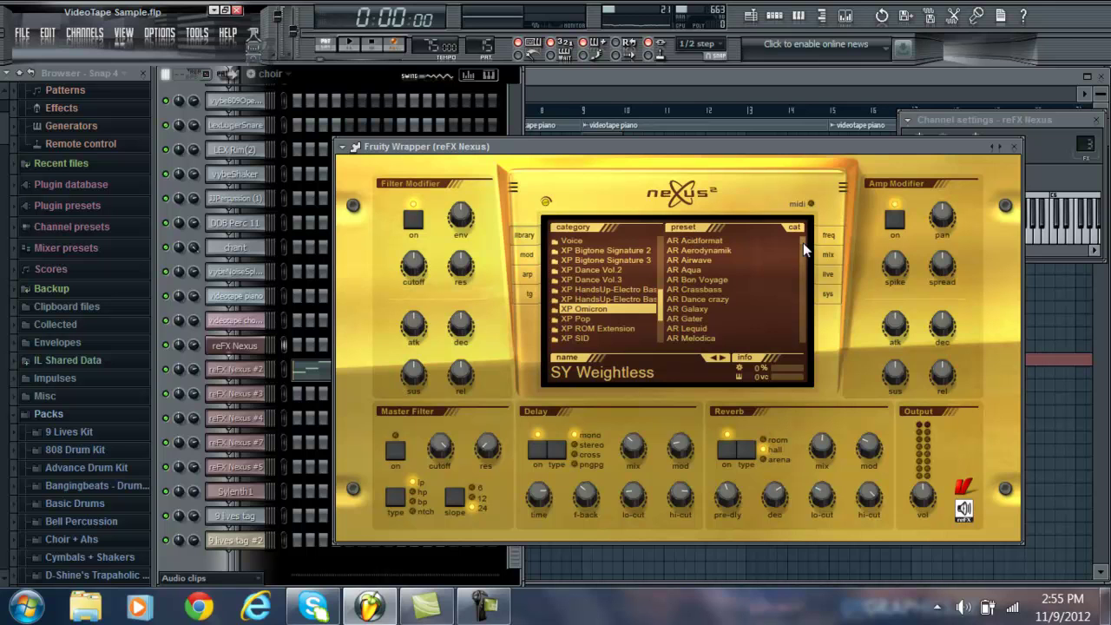
left_click_drag(803, 242, 812, 340)
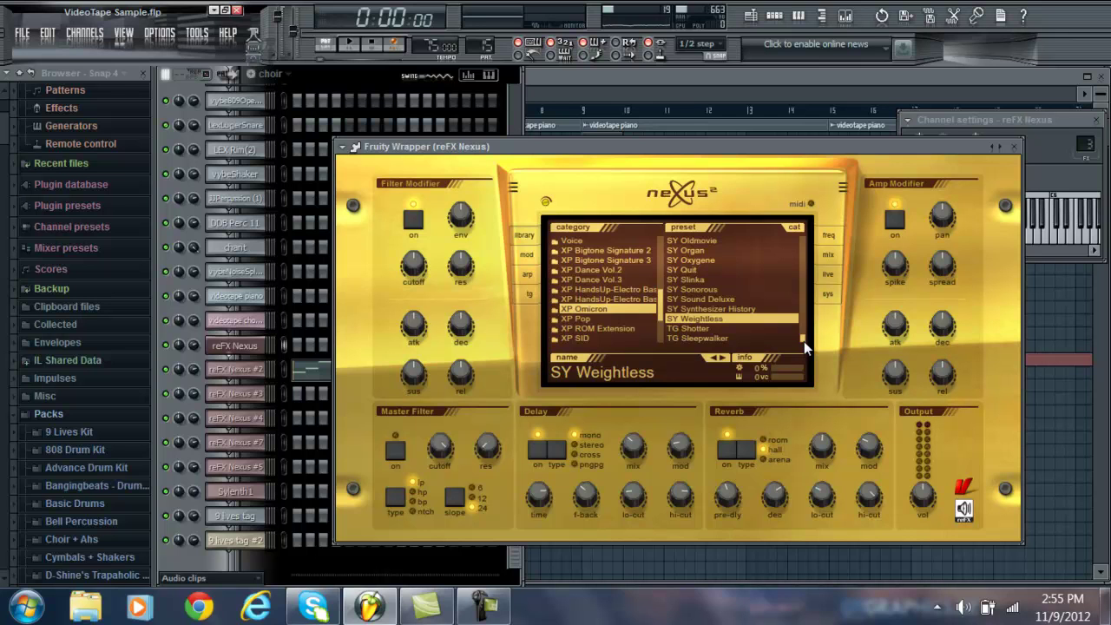
mouse_move(804, 341)
left_mouse_down()
mouse_move(812, 269)
mouse_move(802, 342)
left_mouse_up()
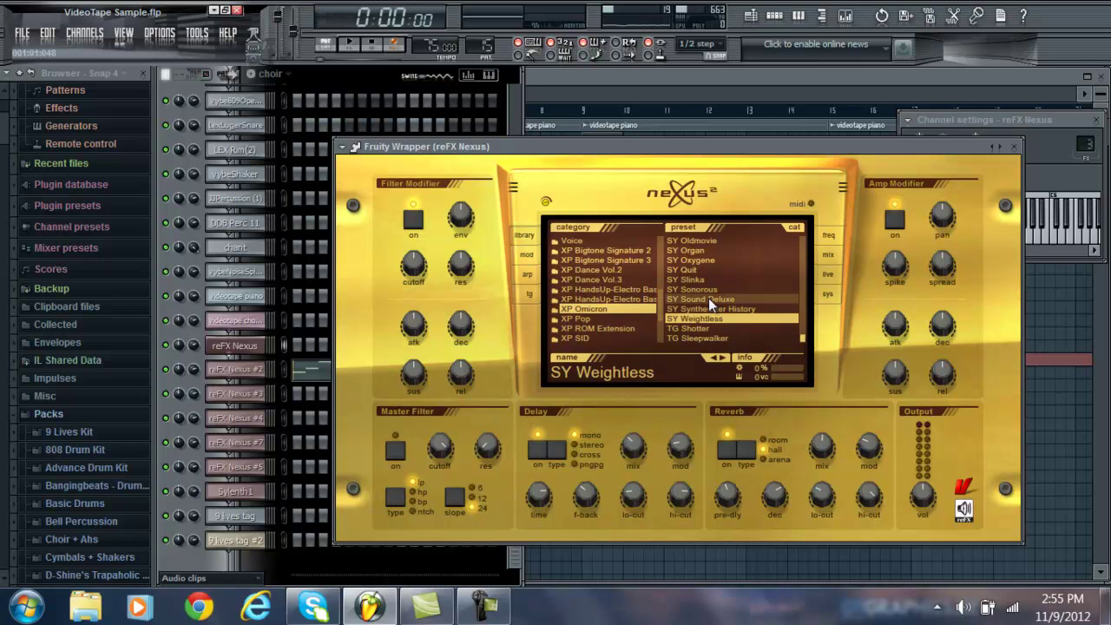
Browse the Nexus preset library, moving from XP Omicron to zb expension3 and down its list to the zb war choir presets.
scroll(707, 297, "up", 5)
scroll(700, 281, "up", 5)
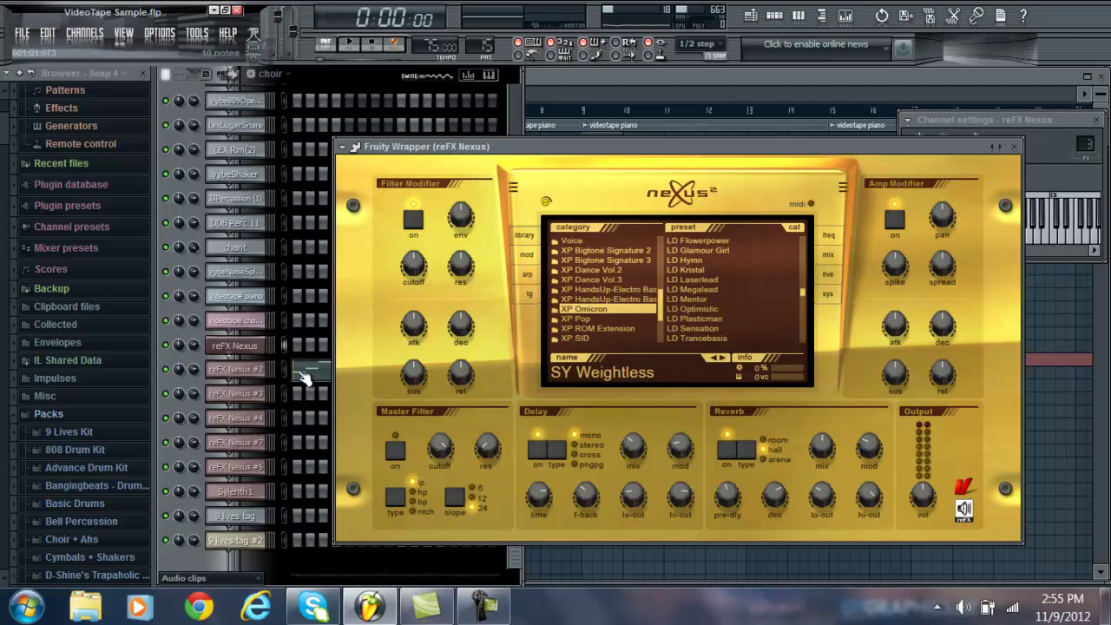
scroll(601, 314, "down", 3)
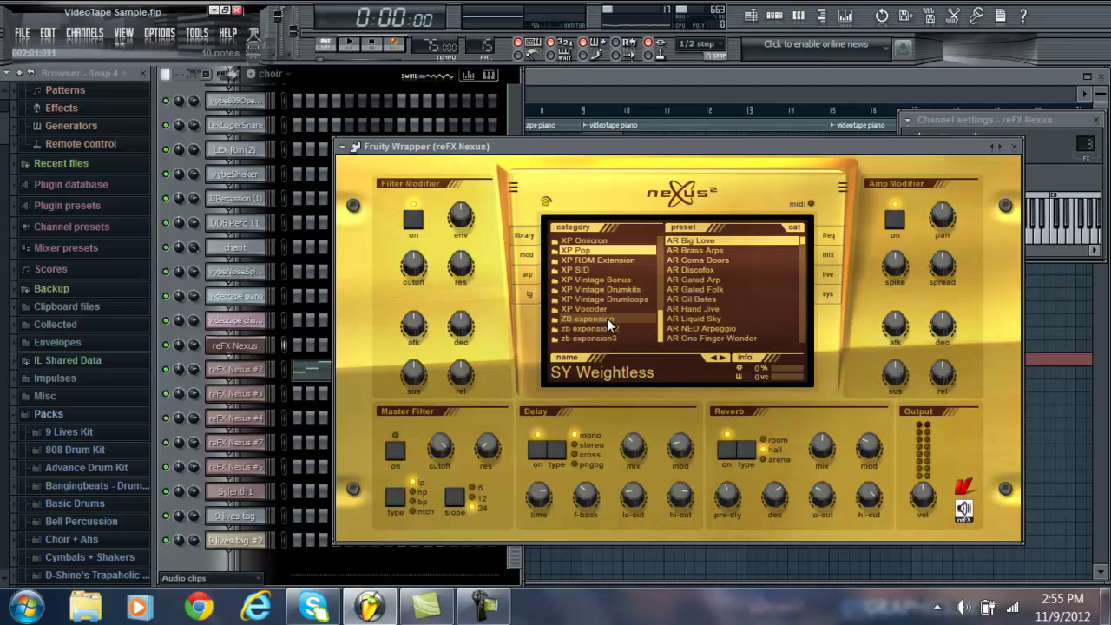
left_click(620, 337)
scroll(745, 334, "down", 10)
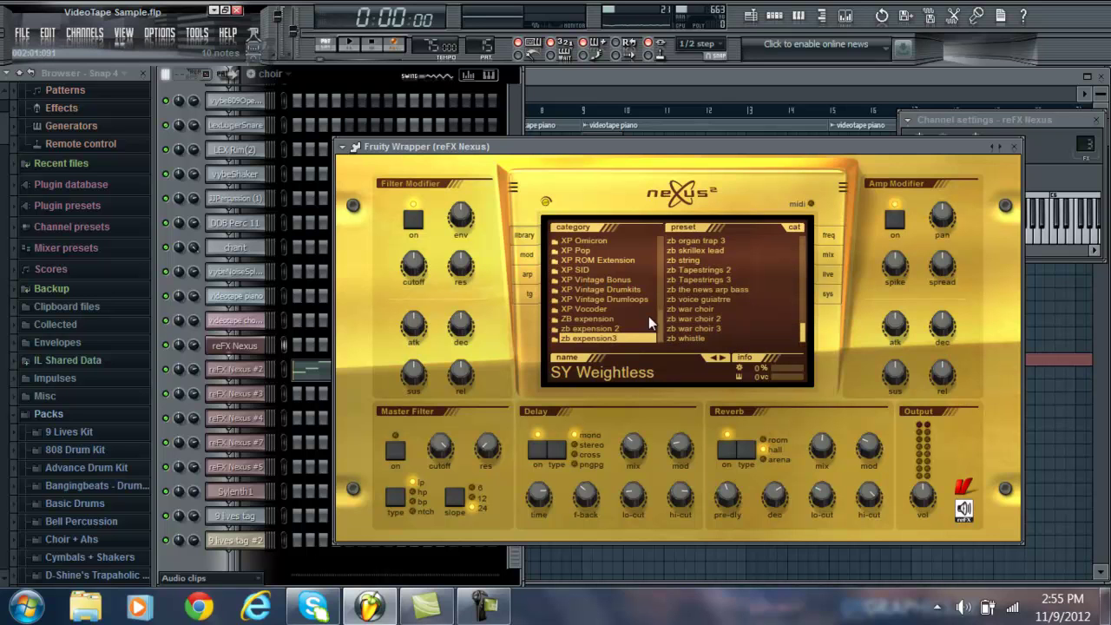
Switch to the bells pattern and compare the opening notes in the reFX Nexus and reFX Nexus #2 piano rolls.
left_click(287, 368)
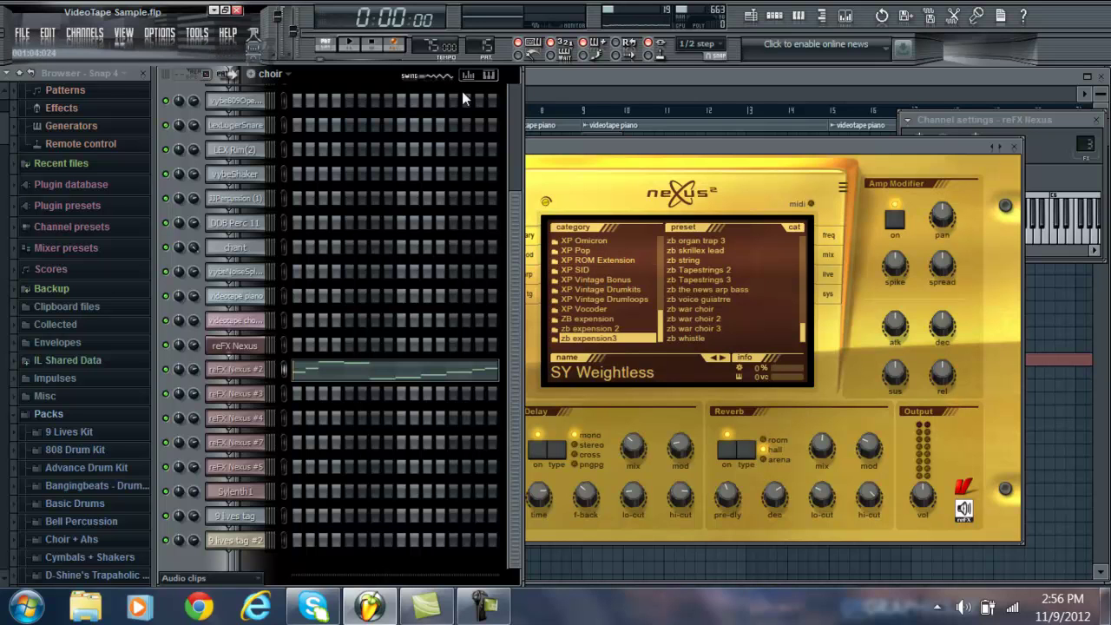
scroll(483, 48, "up", 1)
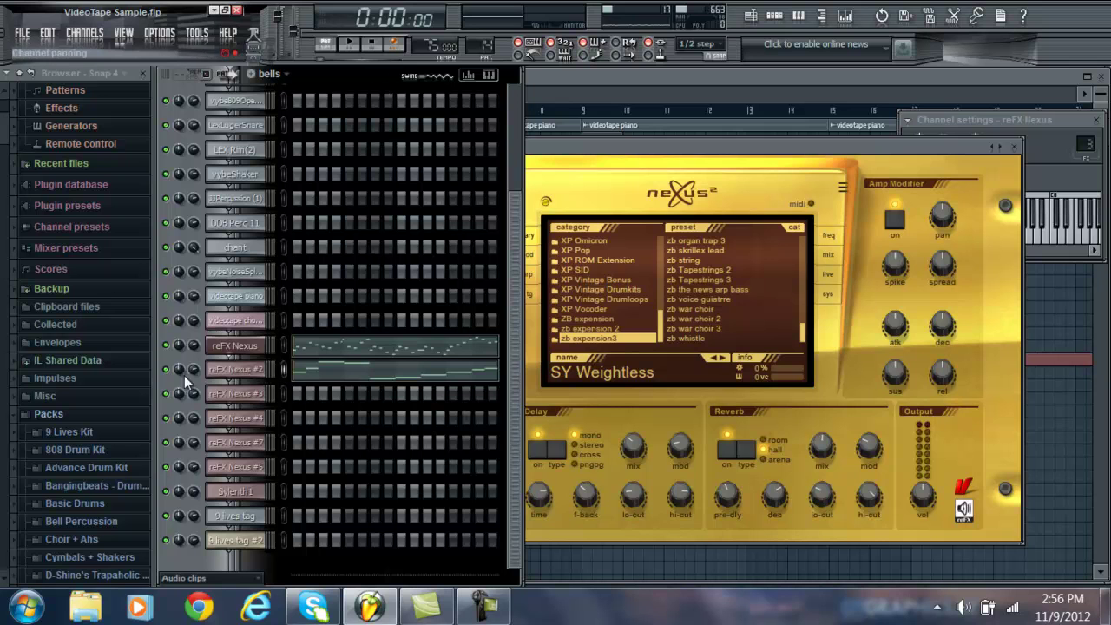
left_click(310, 373)
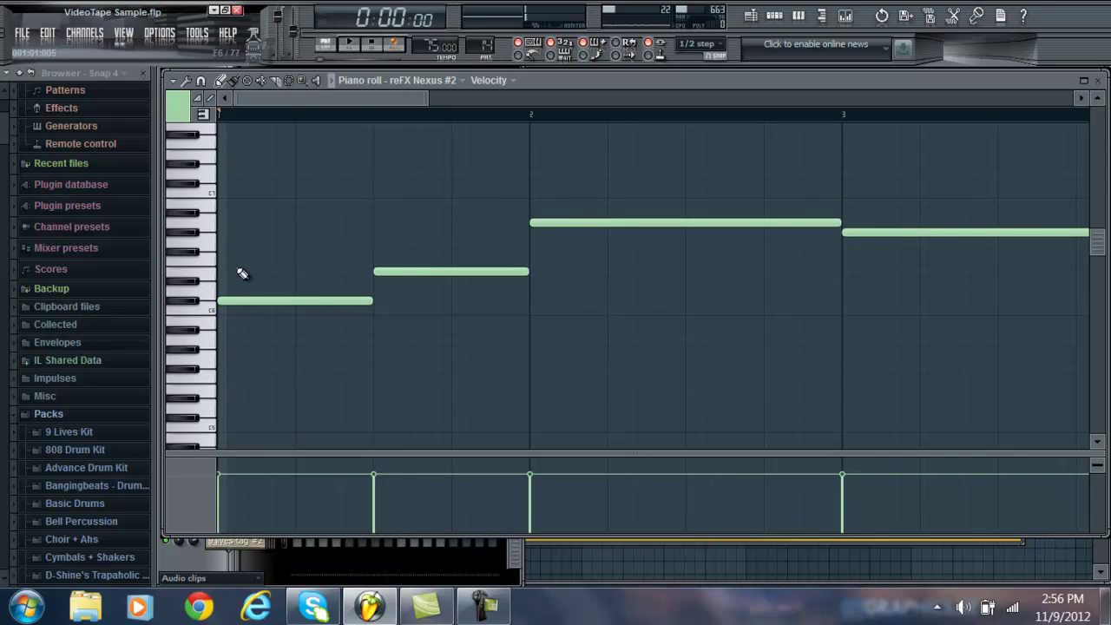
left_click(1097, 80)
left_click(353, 340)
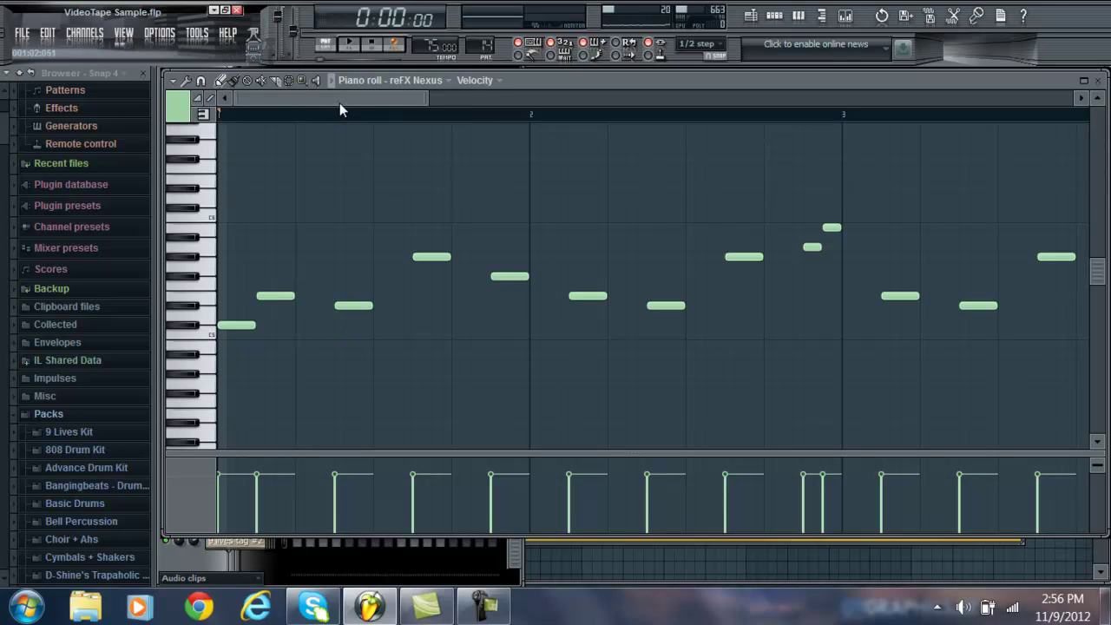
left_click_drag(340, 103, 217, 317)
left_click(236, 323)
left_click(1095, 80)
left_click(315, 380)
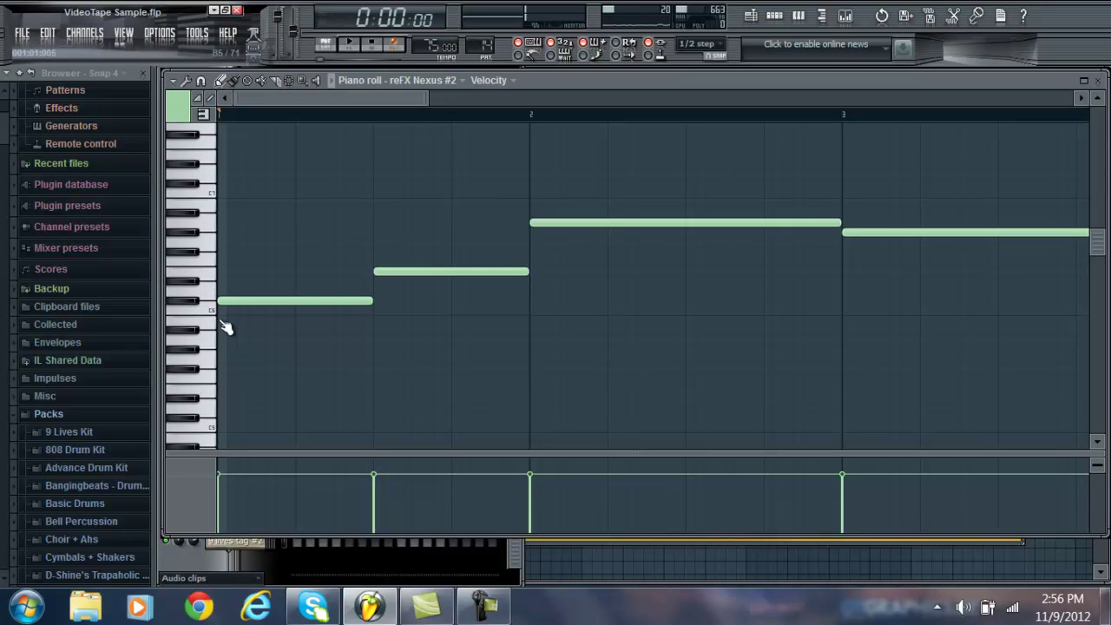
Audition the opening of the reFX Nexus #2 melody, sound its pitches on the piano roll keyboard, and view its notes up to bar 6.
left_click(348, 44)
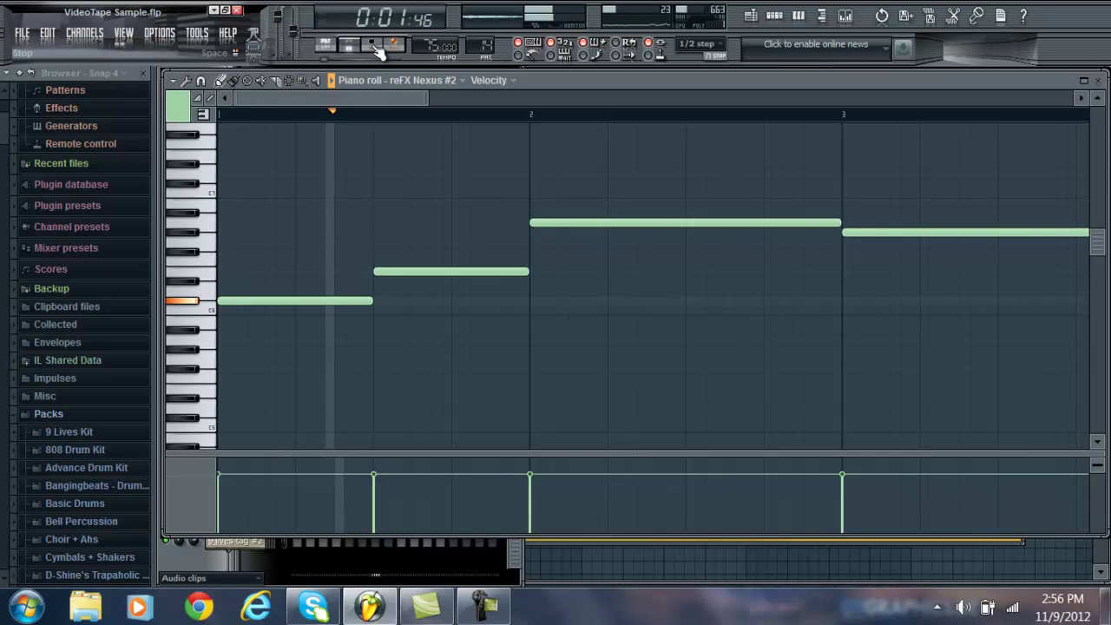
left_click(375, 48)
left_click(203, 289)
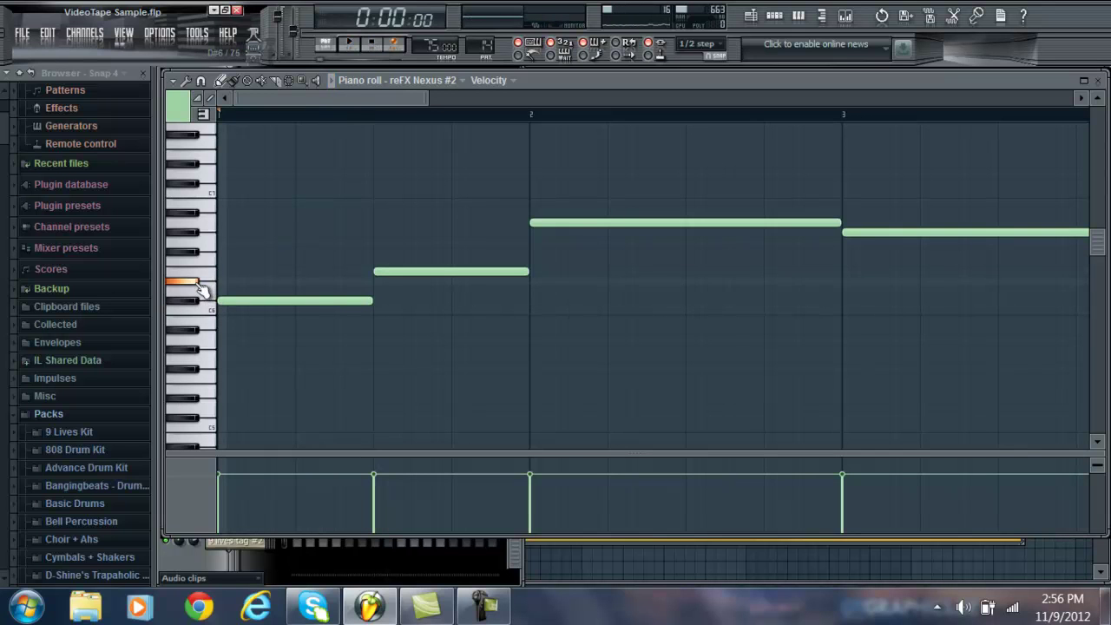
left_click(200, 236)
left_click_drag(400, 96, 590, 54)
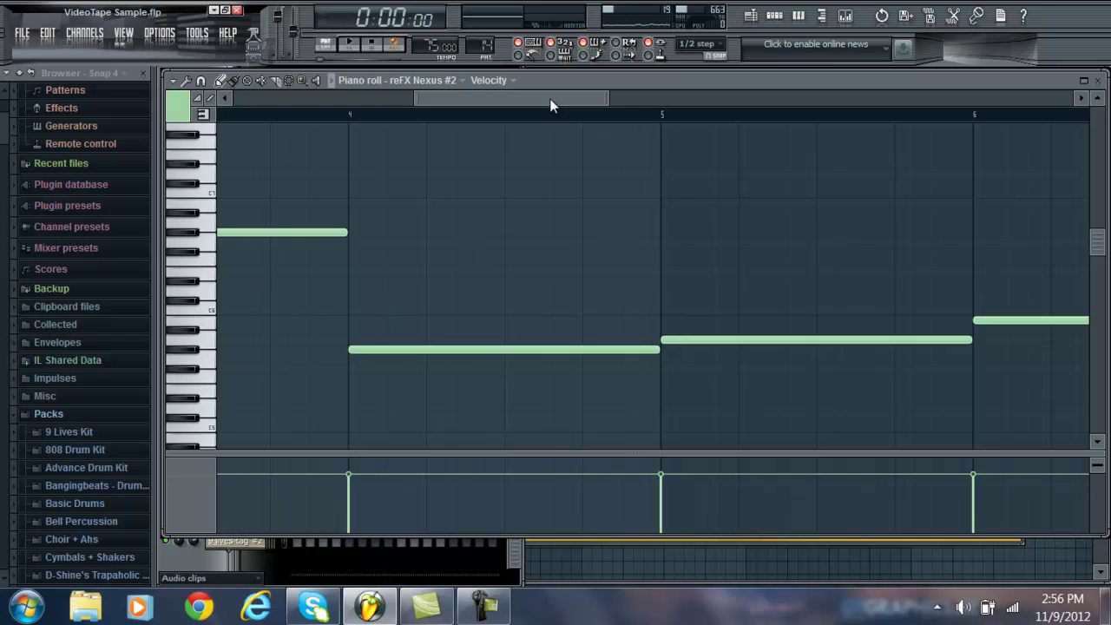
left_click_drag(550, 105, 364, 131)
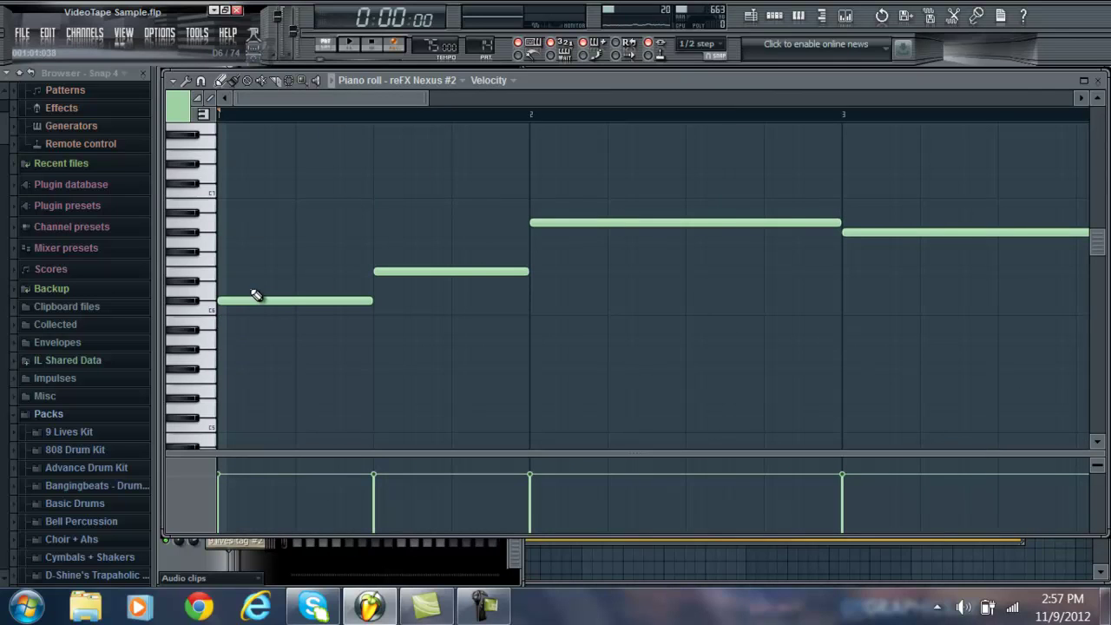
left_click(191, 283)
Play the bells pattern from the start, follow the reFX Nexus #2 notes up to bar 9, and stop playback.
left_click(351, 45)
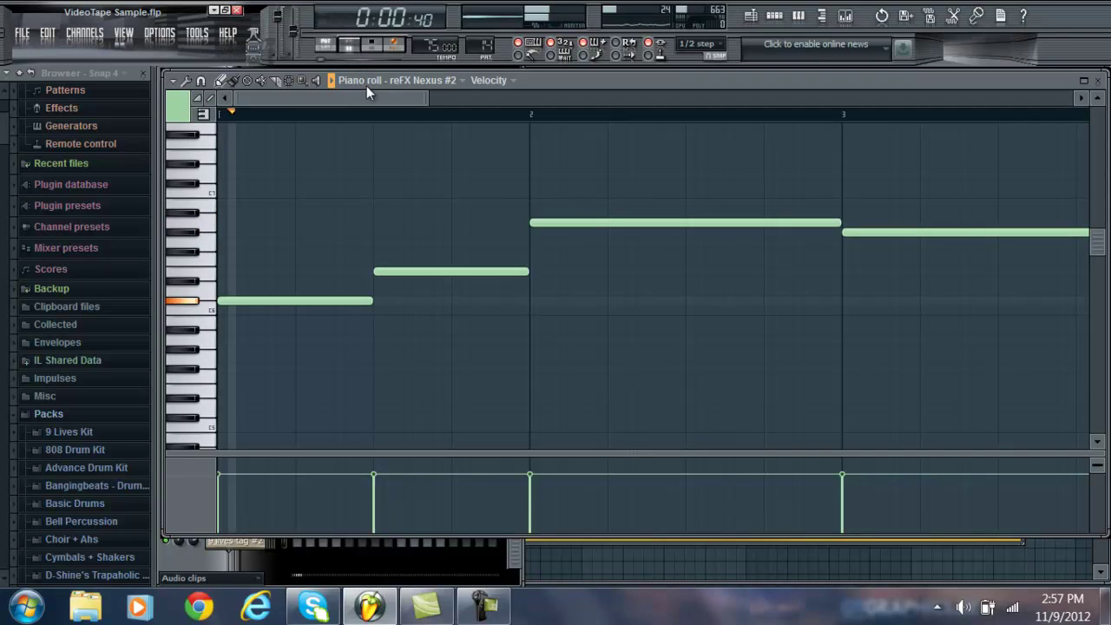
left_click_drag(371, 100, 429, 98)
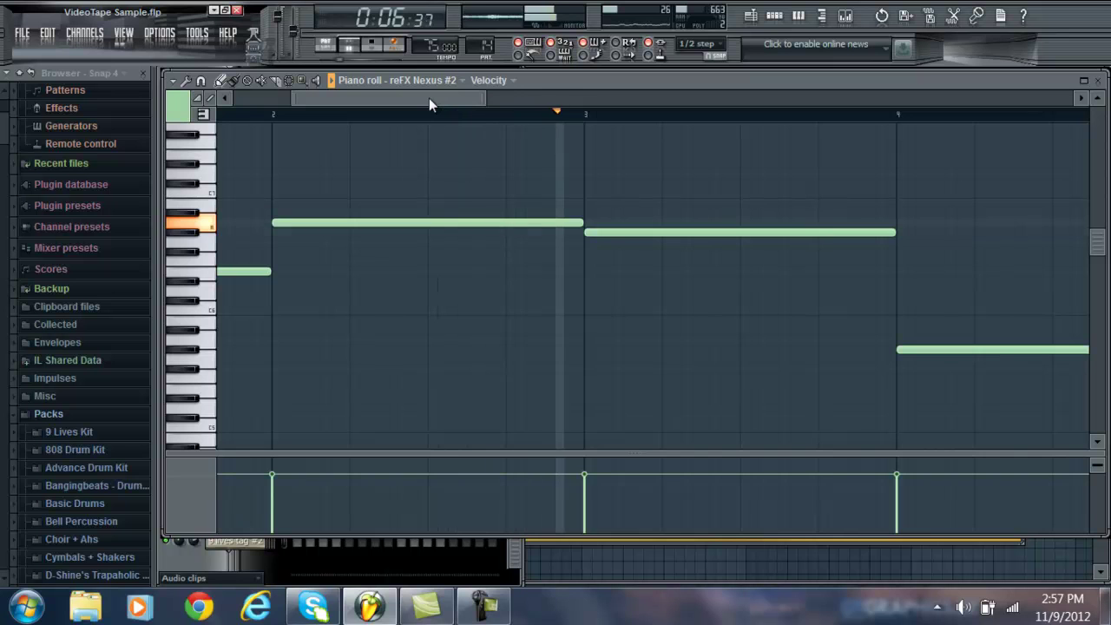
left_click_drag(429, 98, 529, 109)
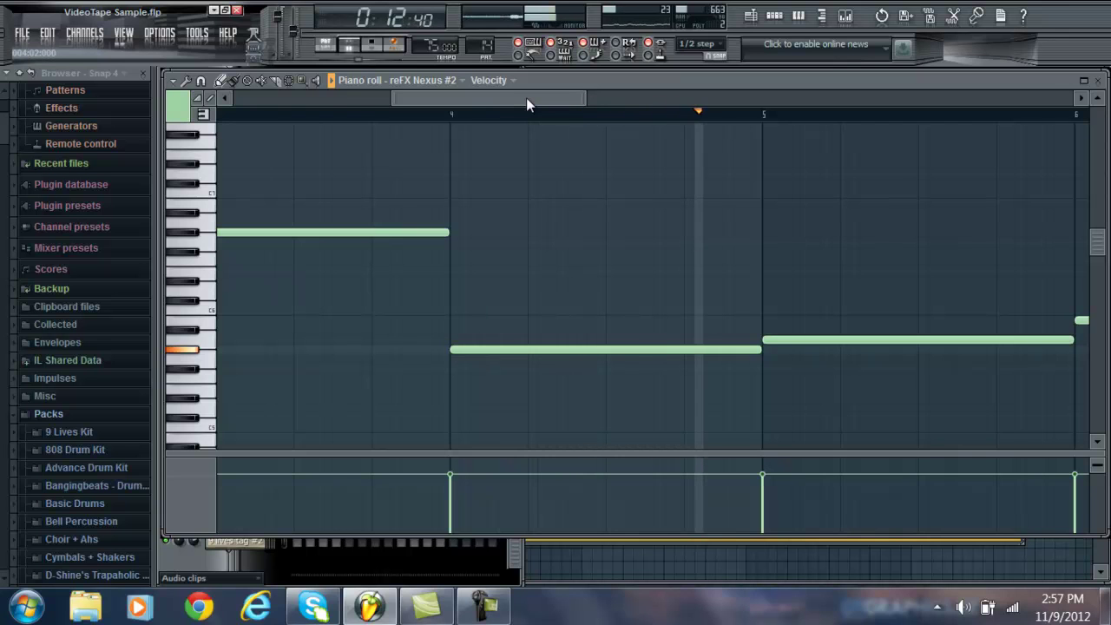
left_click_drag(526, 97, 739, 106)
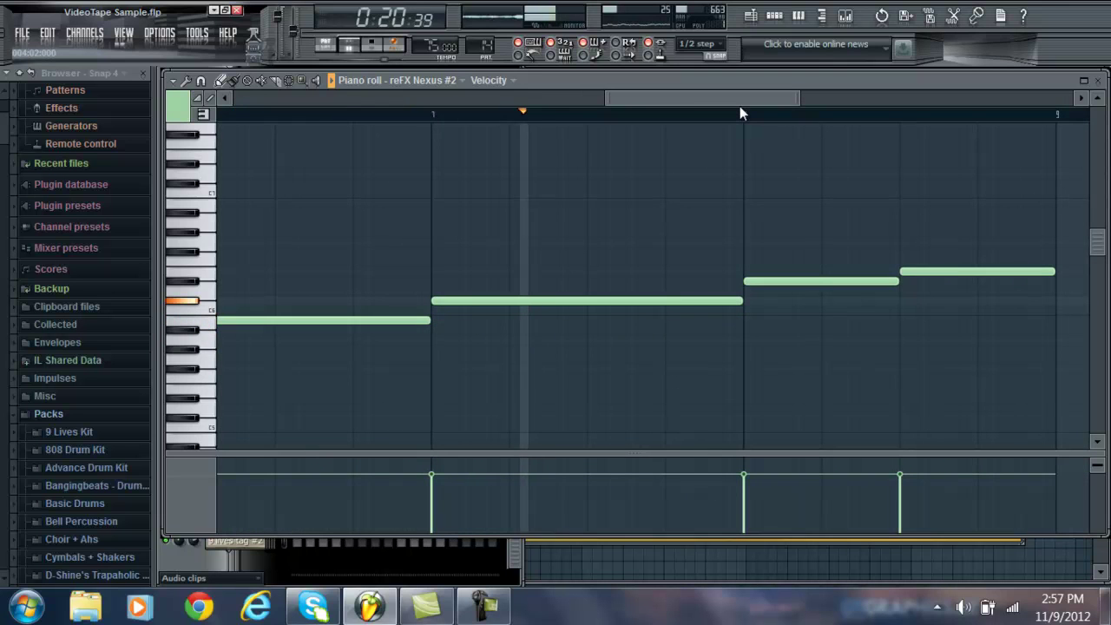
left_click(376, 45)
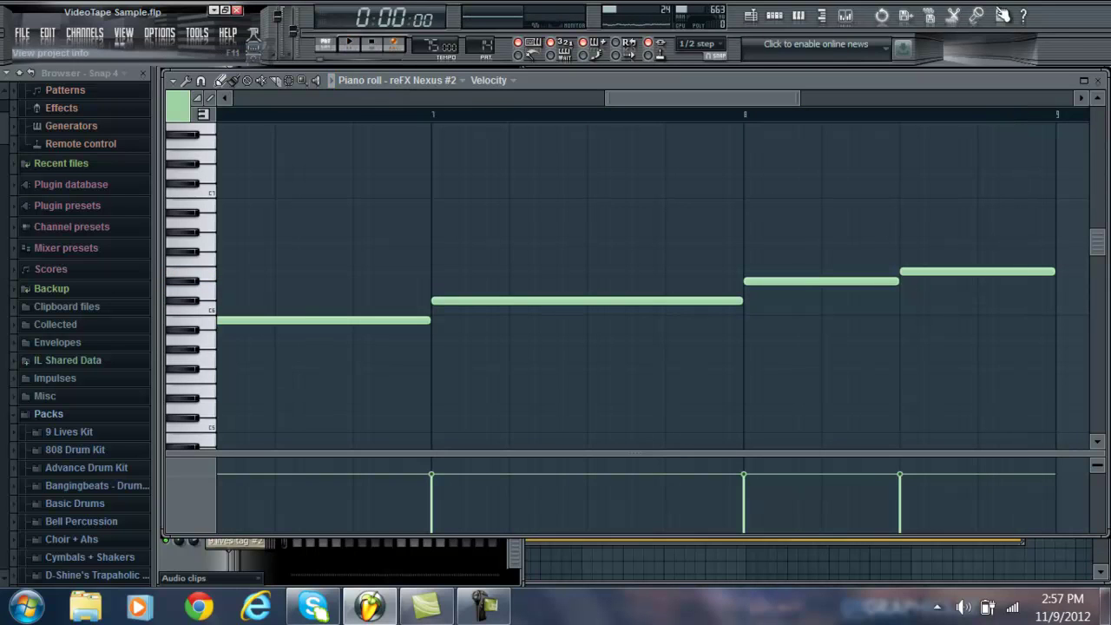
Switch to the choir pattern, check its reFX Nexus #2 notes in the piano roll, and return to the step sequencer.
left_click(1100, 73)
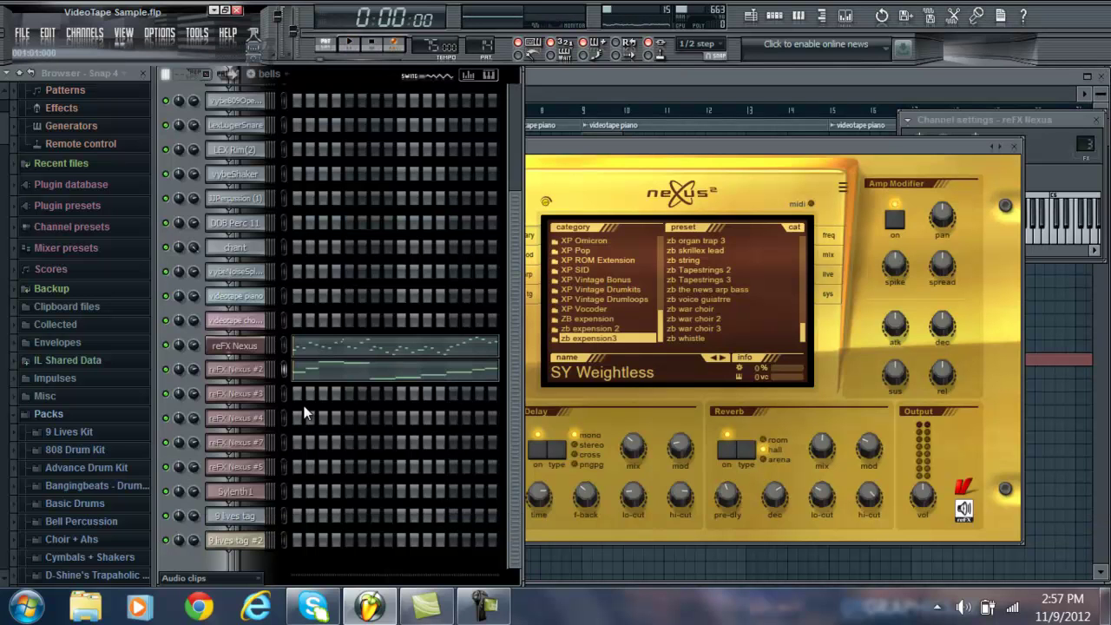
scroll(473, 44, "up", 1)
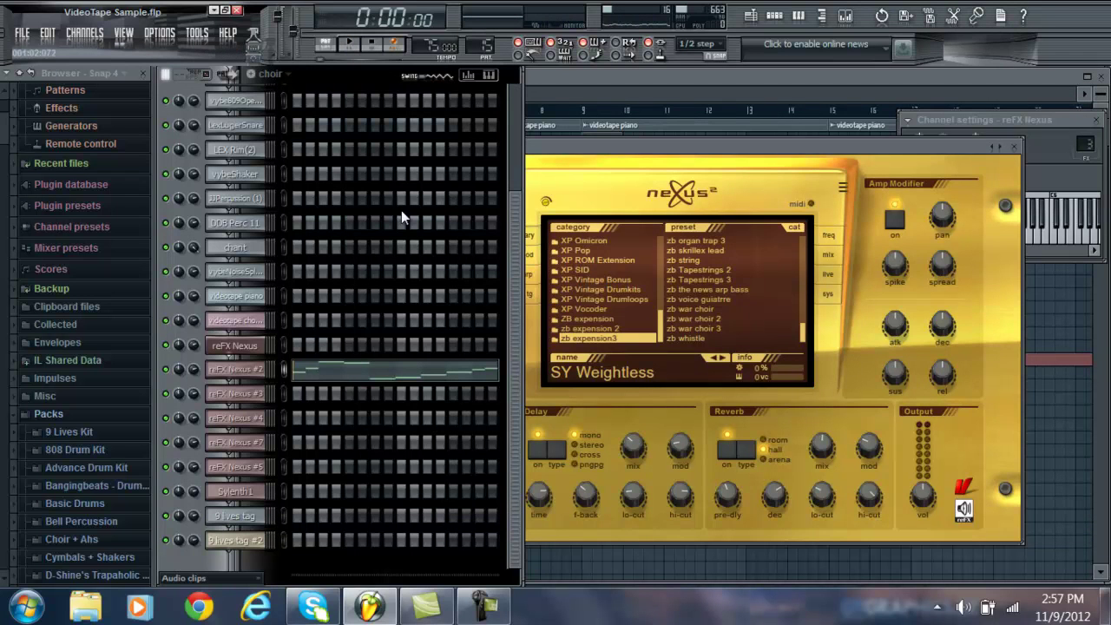
left_click(311, 372)
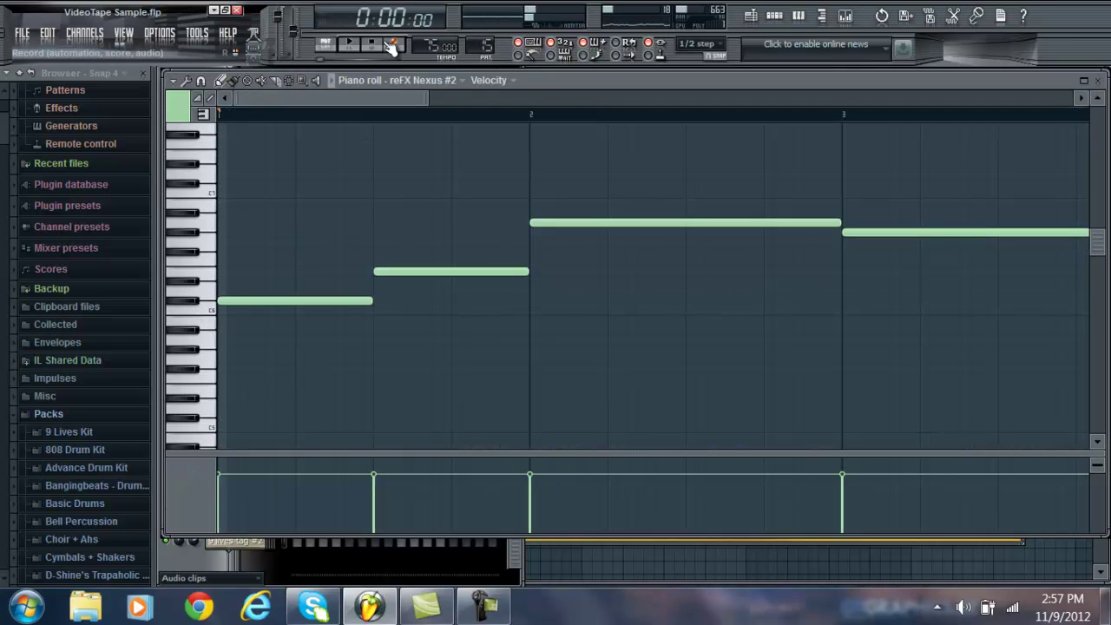
left_click(1102, 83)
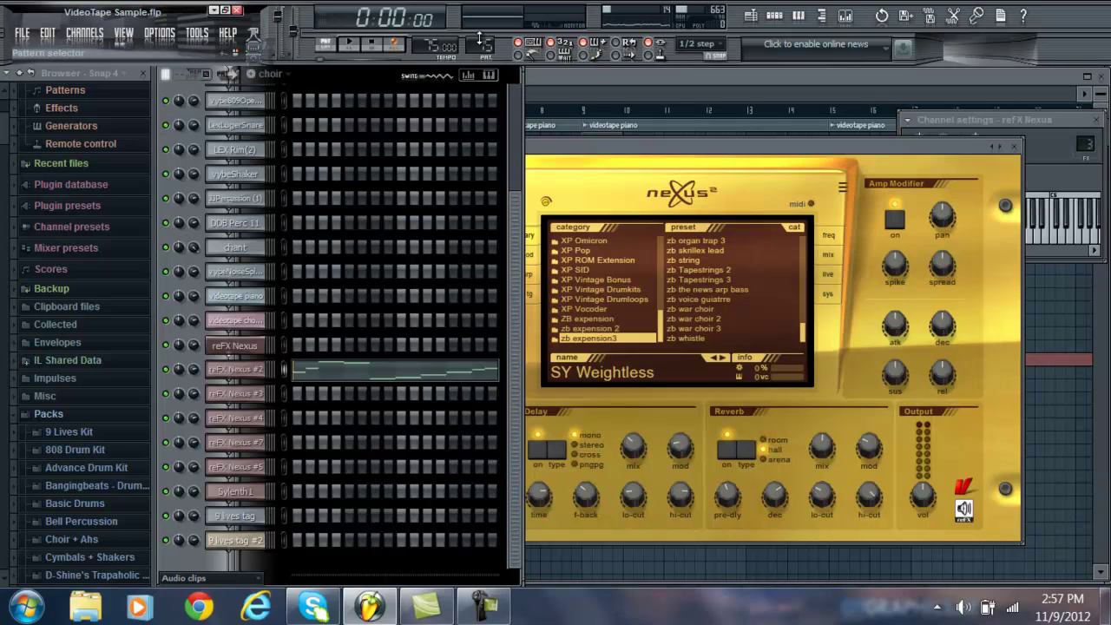
Play the guitar sound pattern briefly and examine its reFX Nexus #3 notes in the piano roll.
scroll(260, 73, "down", 1)
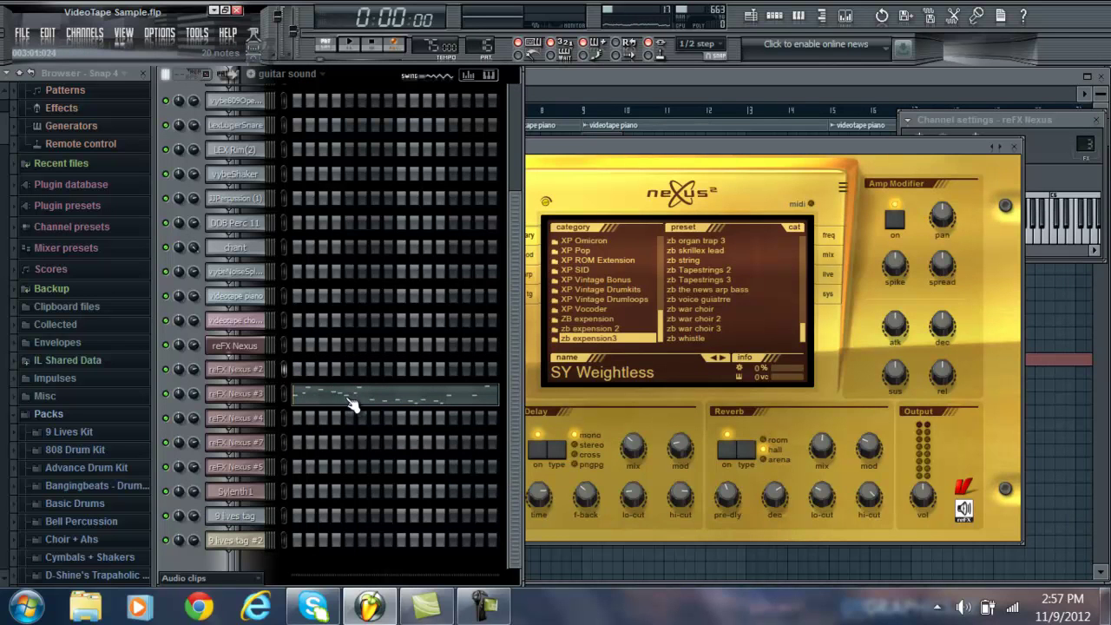
left_click(347, 43)
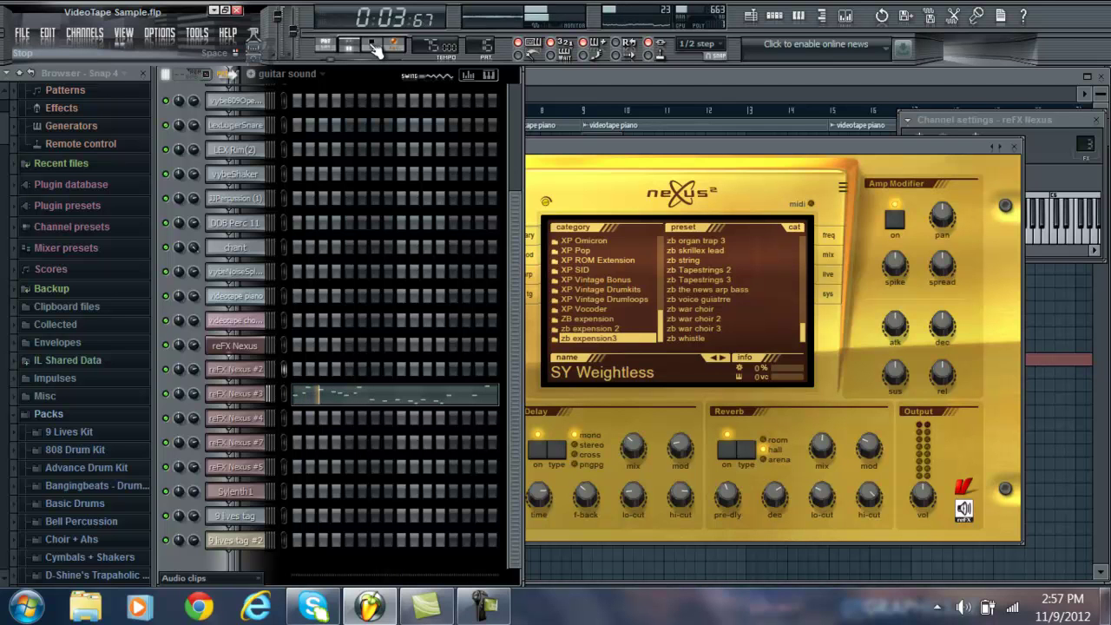
left_click(407, 405)
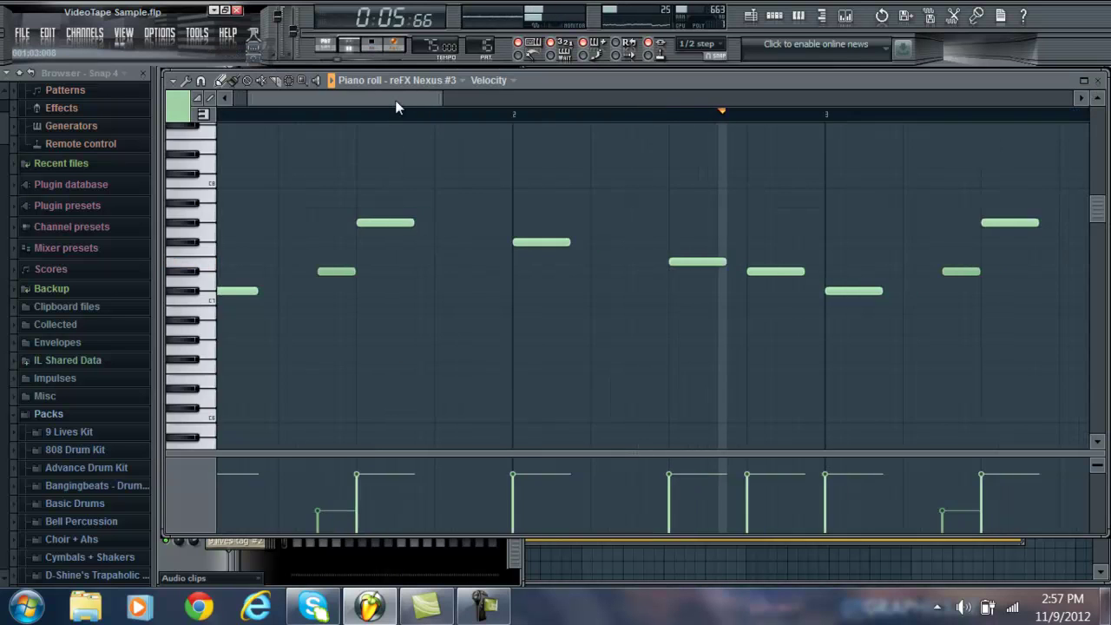
left_click(371, 43)
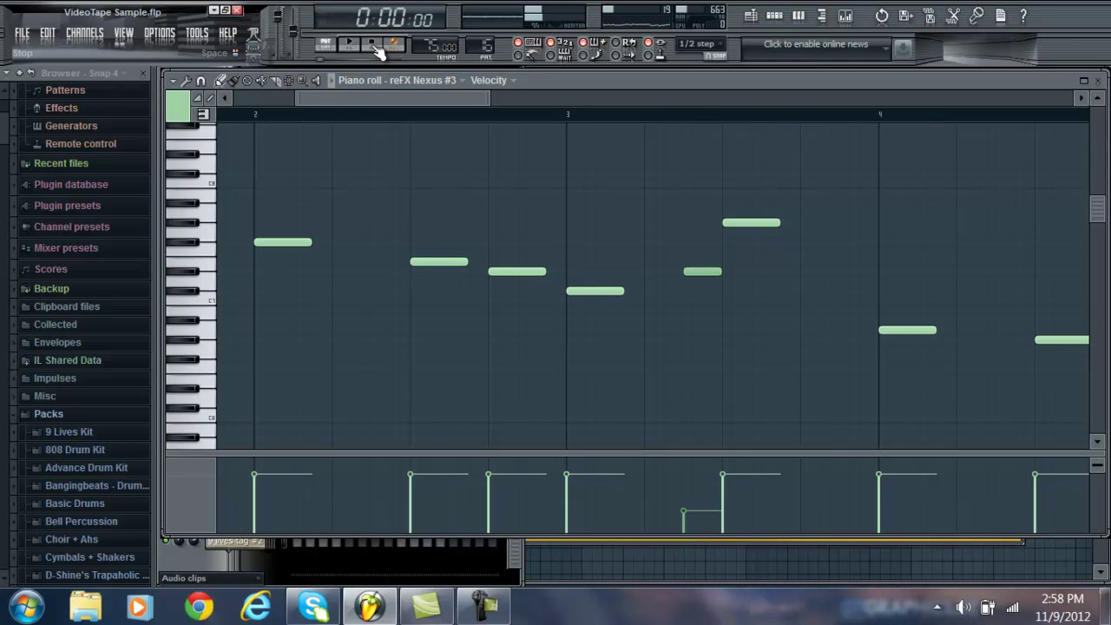
left_click(1099, 81)
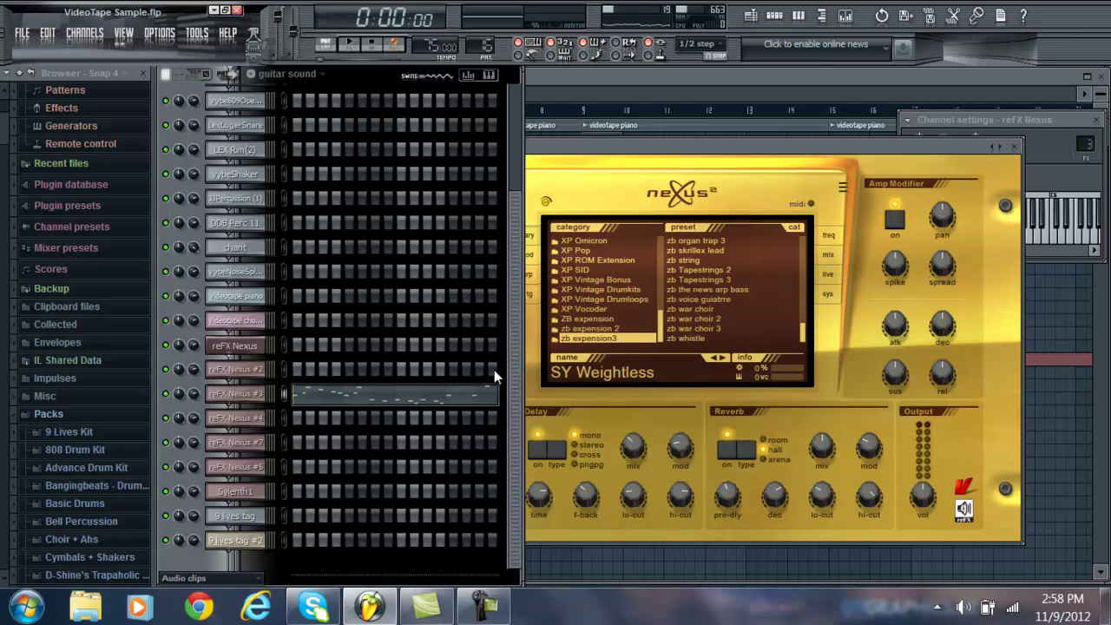
left_click(286, 394)
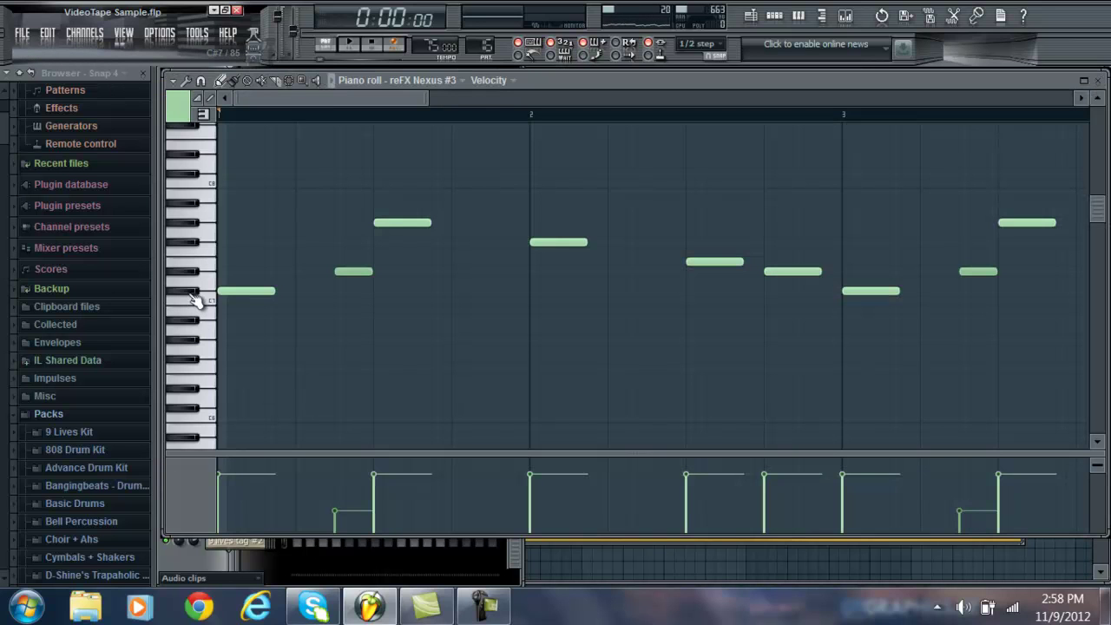
left_click(1097, 80)
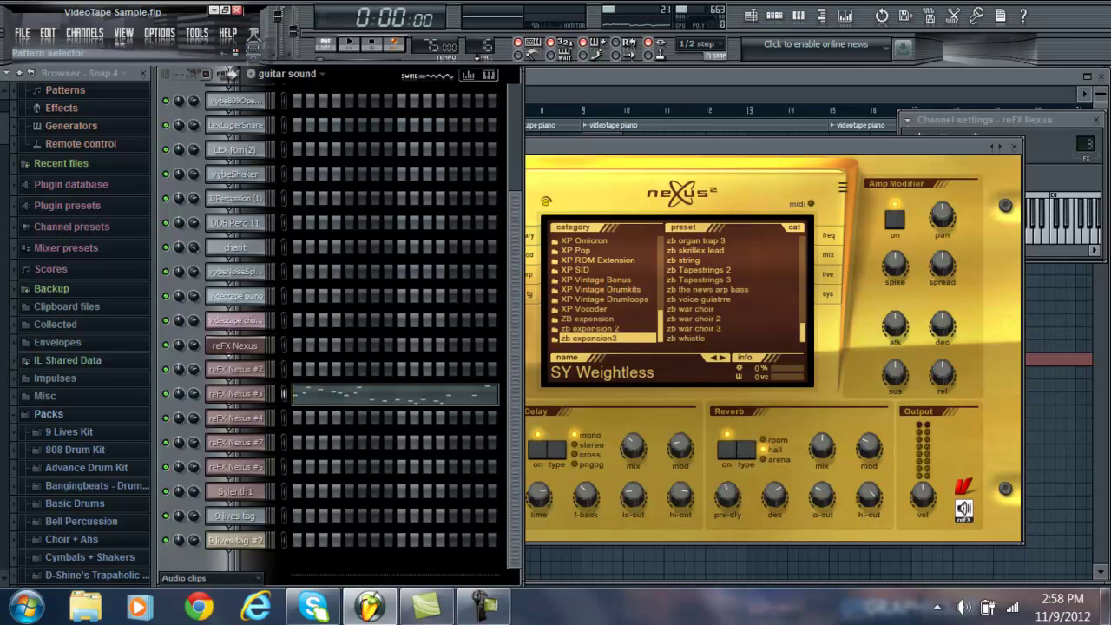
Switch to the bells pattern, sound the opening pitches of its reFX Nexus #3 melody, and look through the notes in the piano roll.
scroll(478, 54, "down", 2)
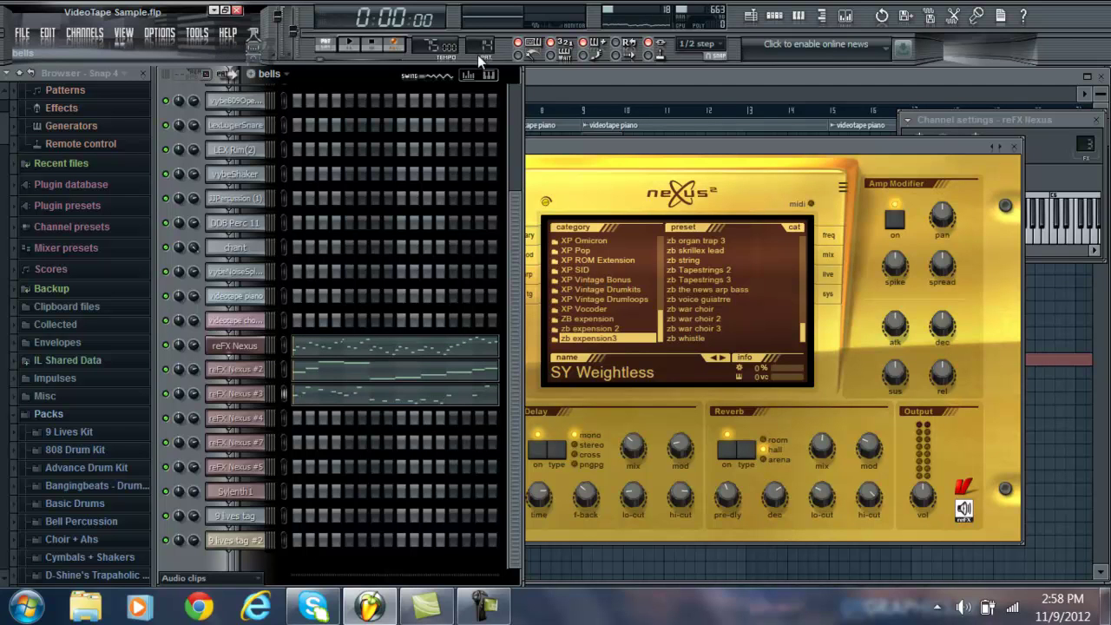
left_click(301, 398)
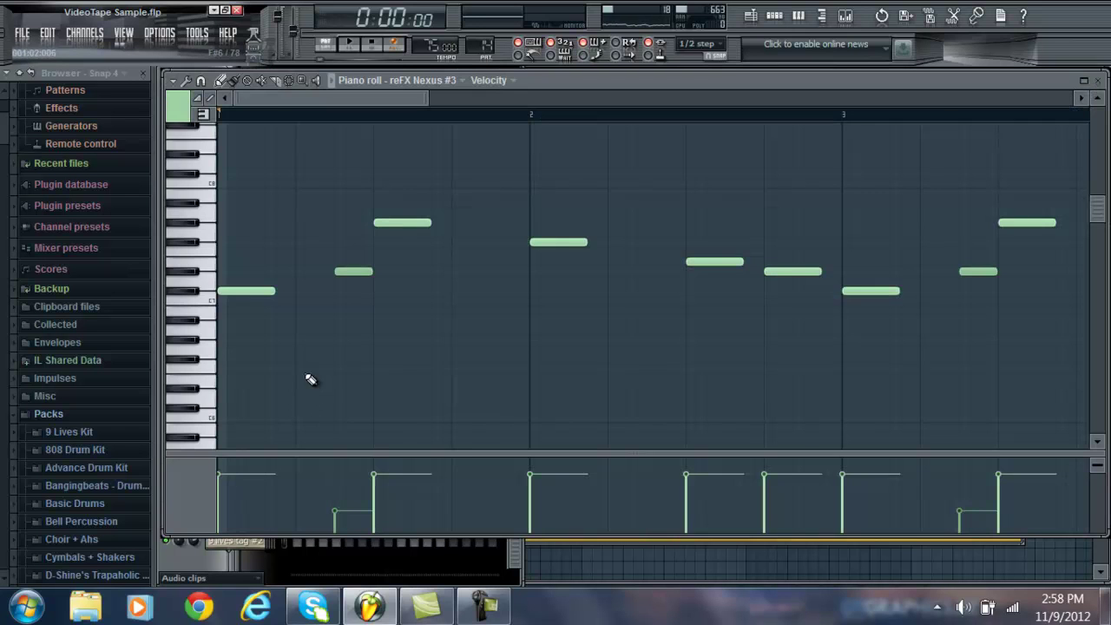
left_click(198, 286)
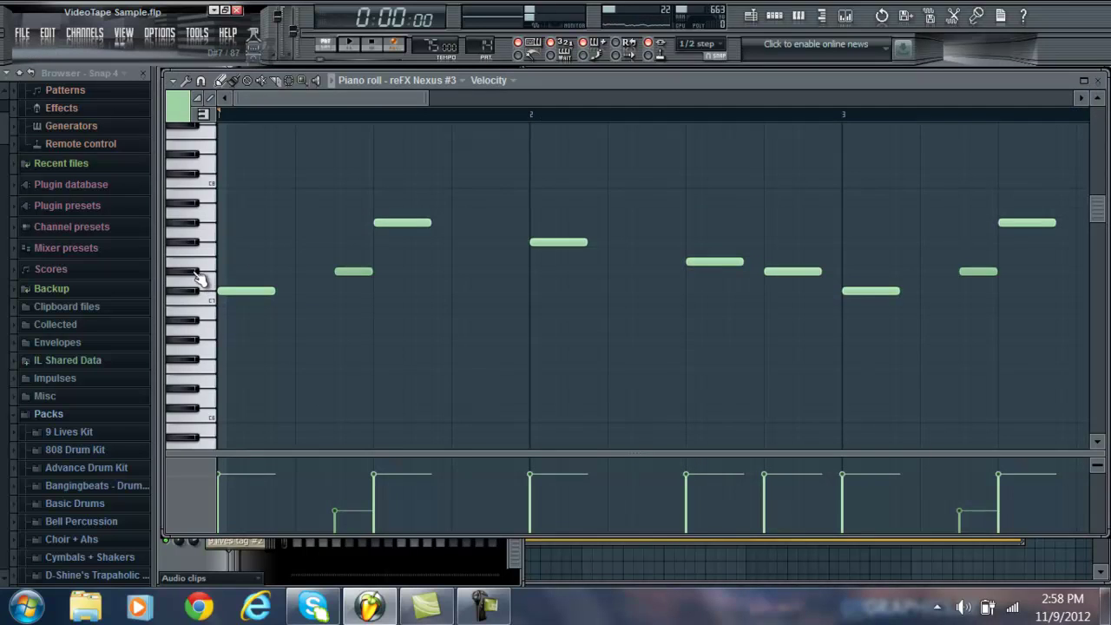
left_click(198, 234)
left_click_drag(354, 99, 583, 126)
scroll(318, 156, "left", 5)
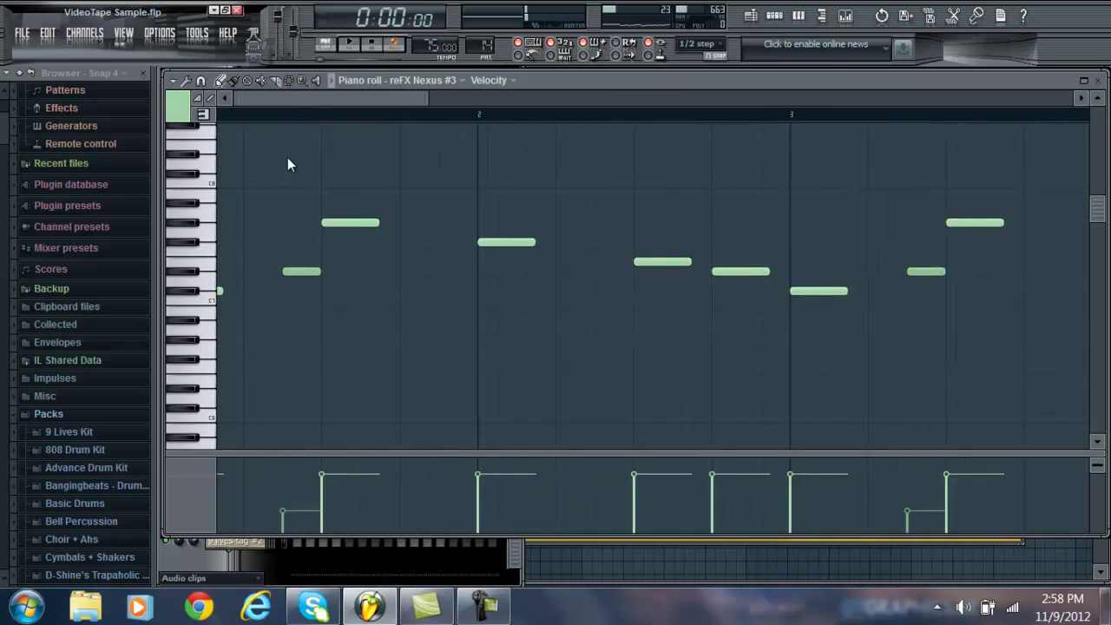
Play the bells pattern from the start, follow the reFX Nexus #3 notes up to bar 9, and return to the stopped step sequencer.
left_click(347, 44)
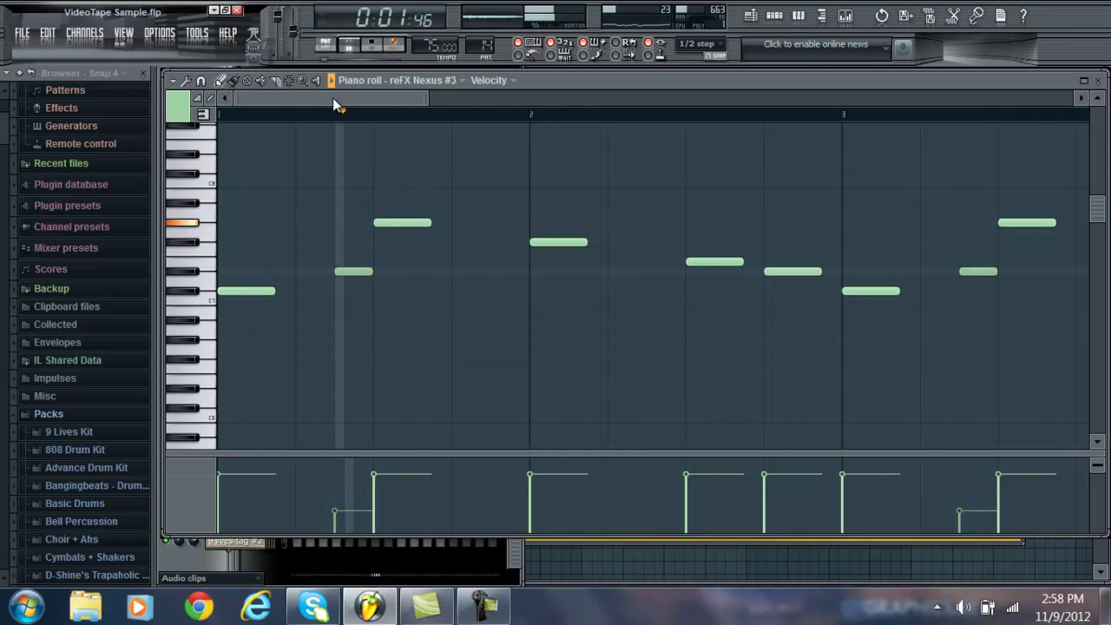
left_click_drag(333, 99, 391, 103)
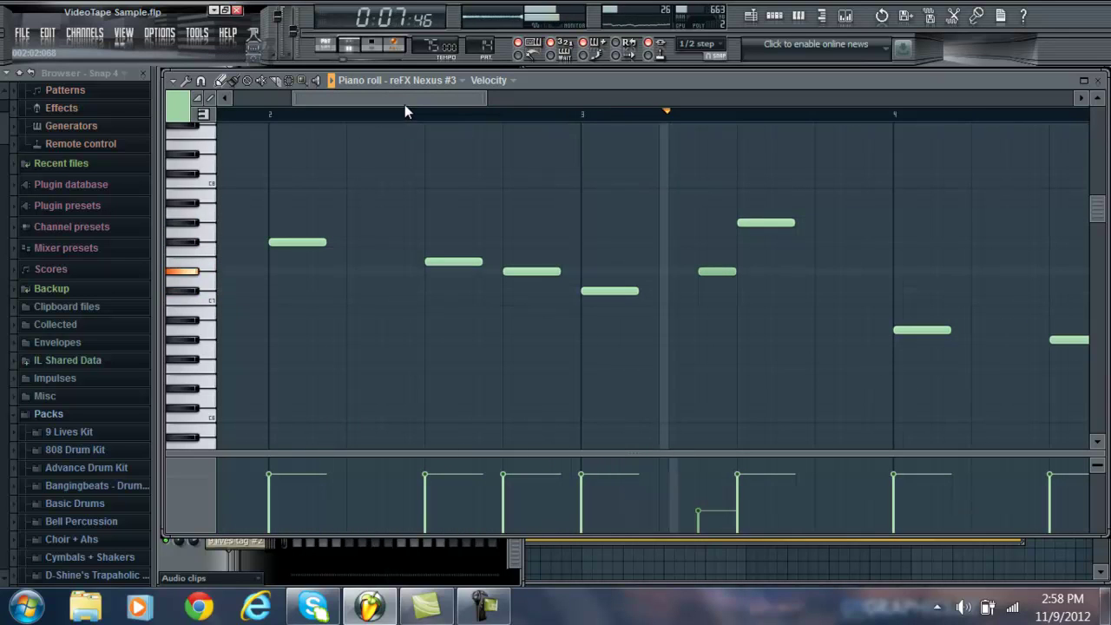
left_click_drag(404, 103, 533, 131)
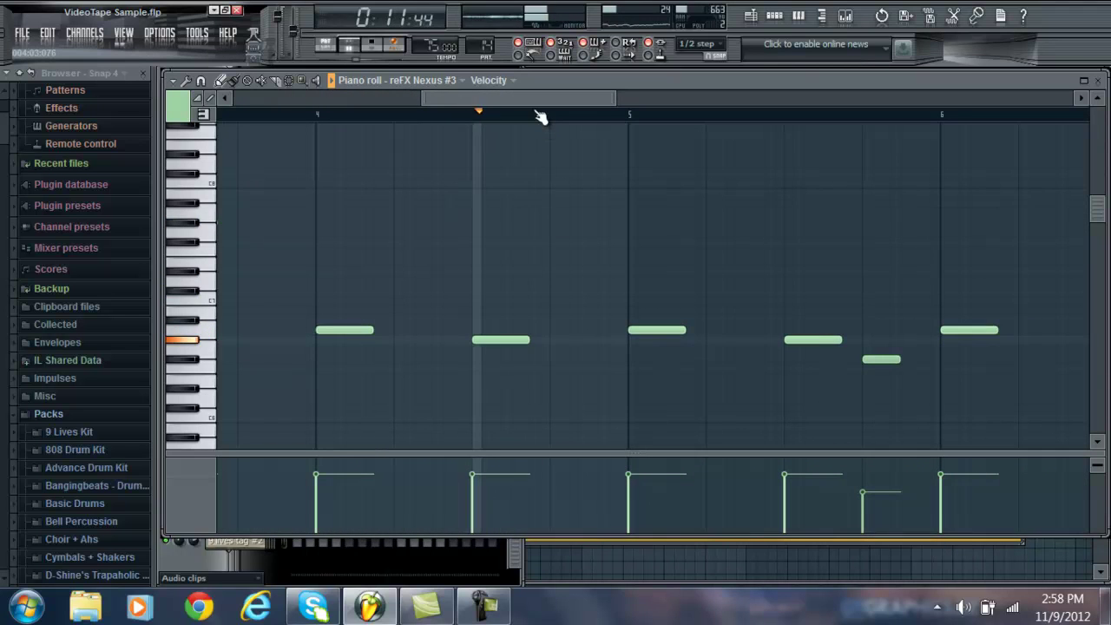
left_click_drag(534, 100, 705, 102)
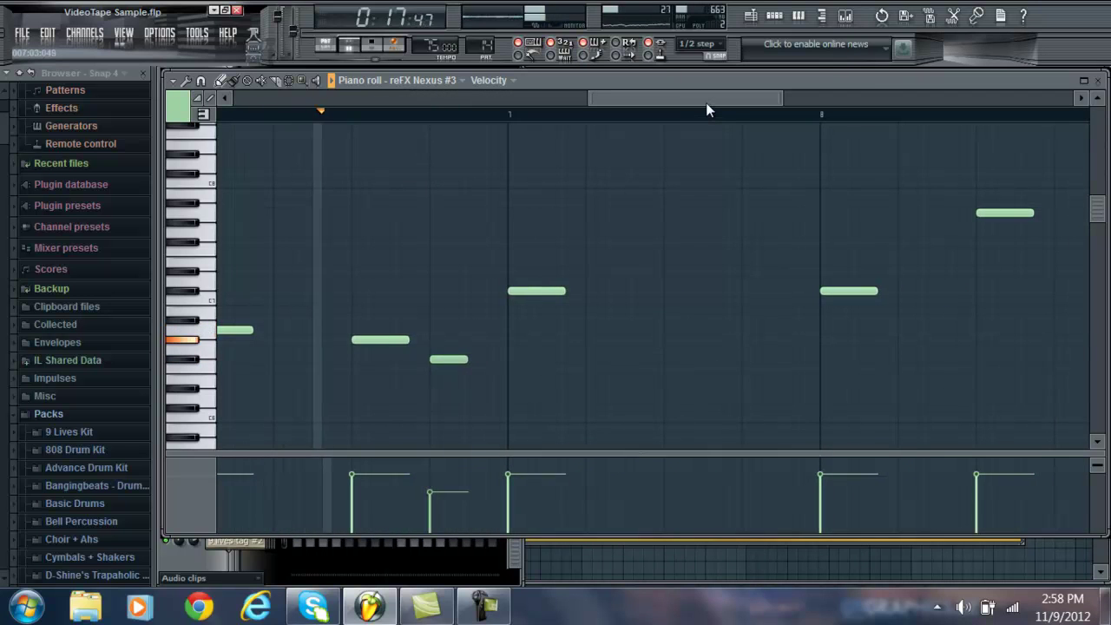
left_click_drag(706, 102, 789, 104)
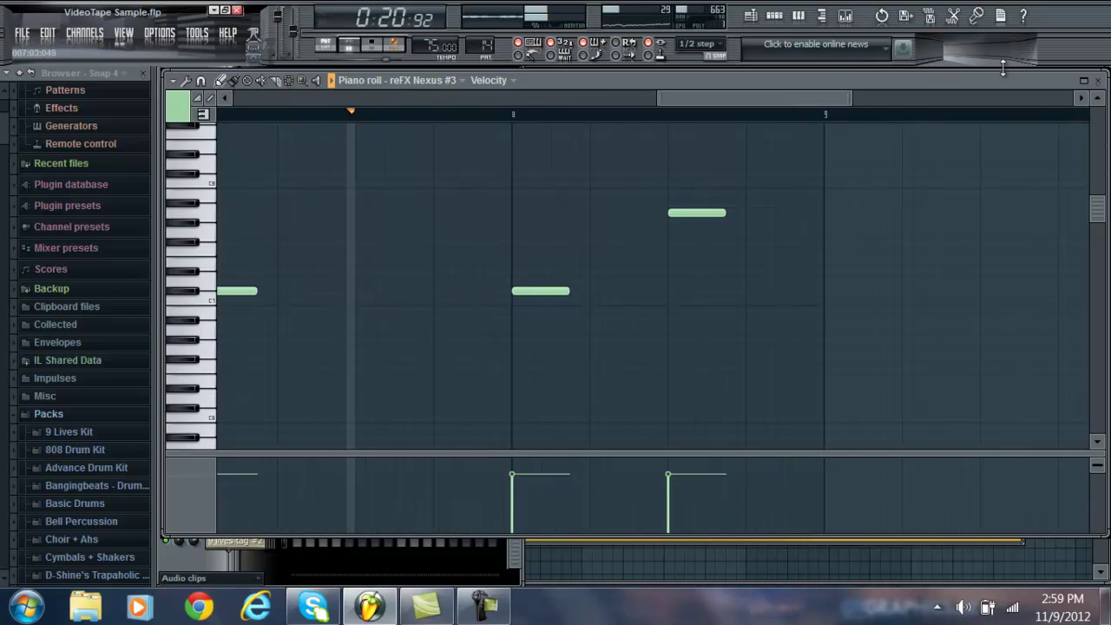
left_click(1099, 80)
left_click(371, 43)
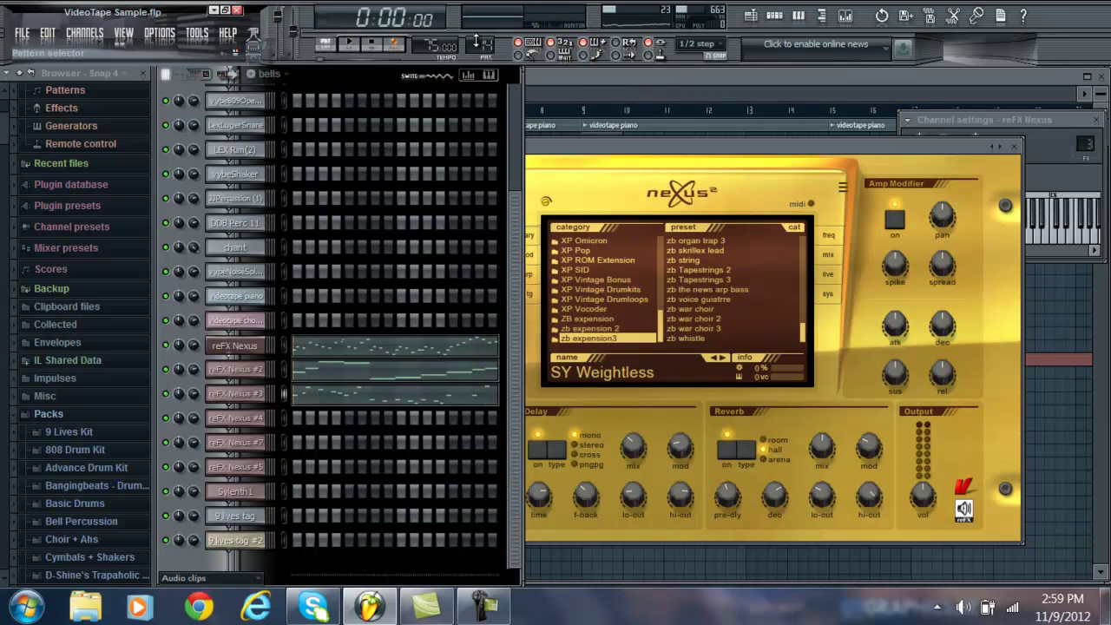
Go through the patterns to bell arp and check the sound loaded in its reFX Nexus #4 channel.
scroll(482, 42, "up", 4)
left_click(348, 42)
left_click(370, 43)
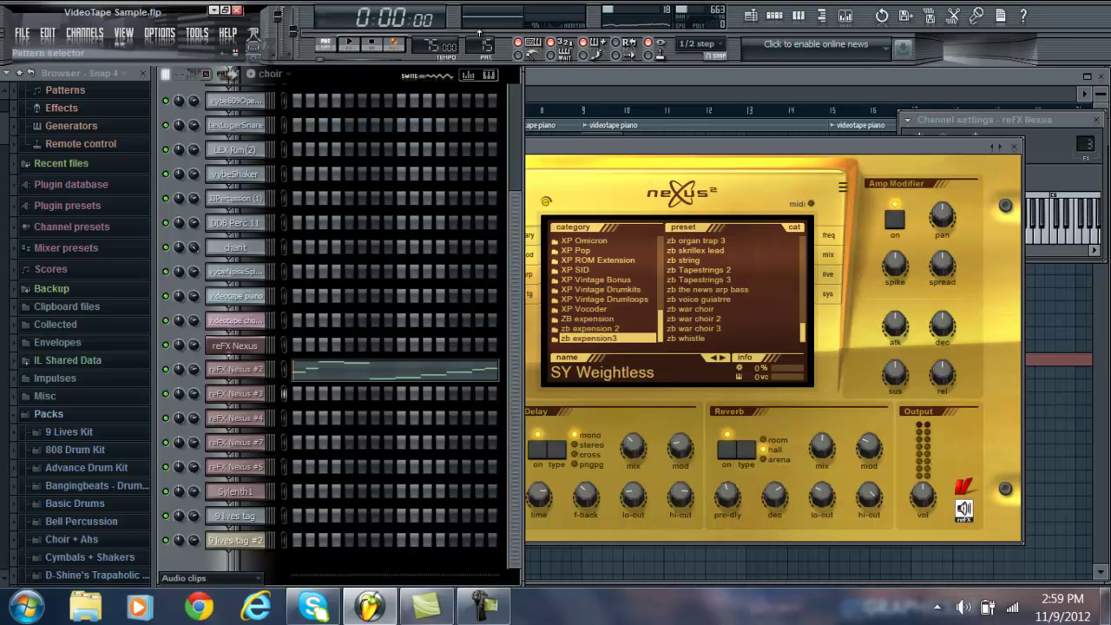
scroll(478, 32, "up", 2)
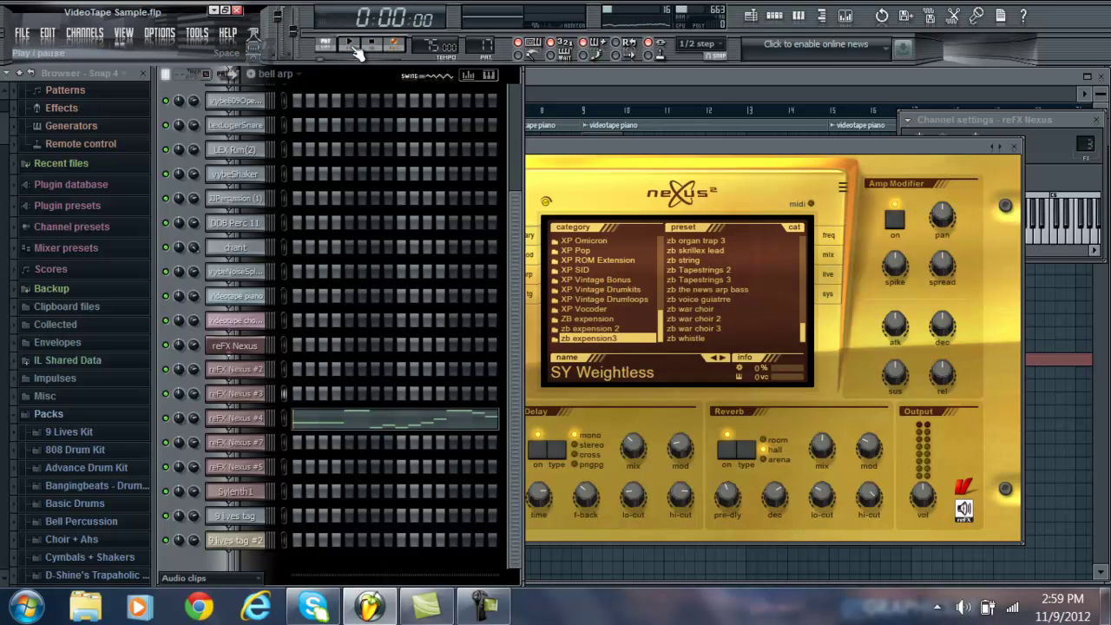
left_click(263, 419)
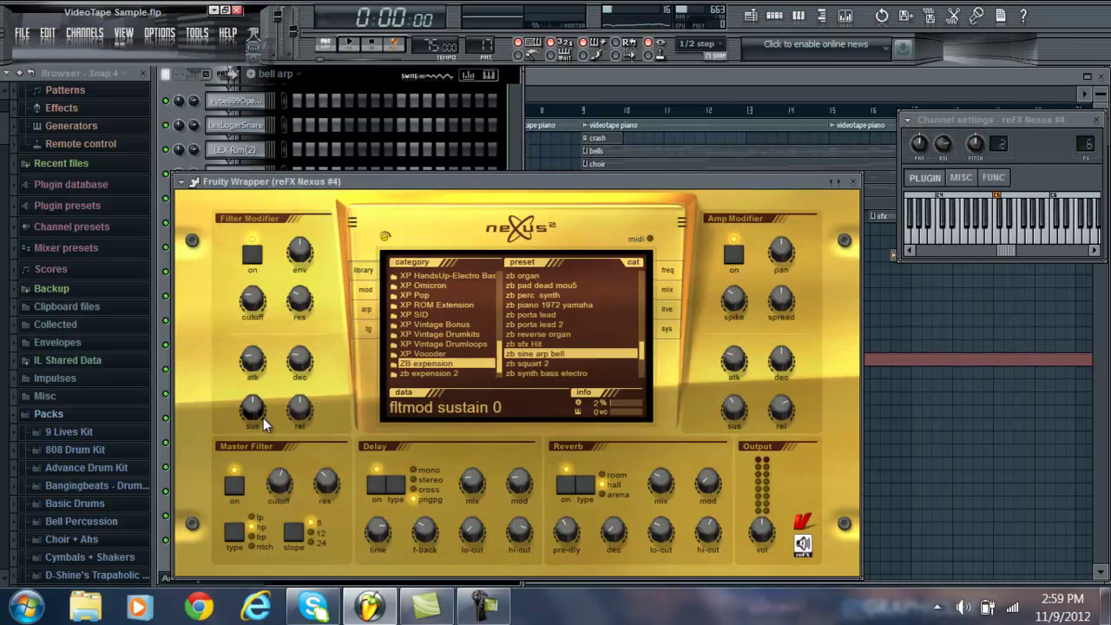
left_click(853, 183)
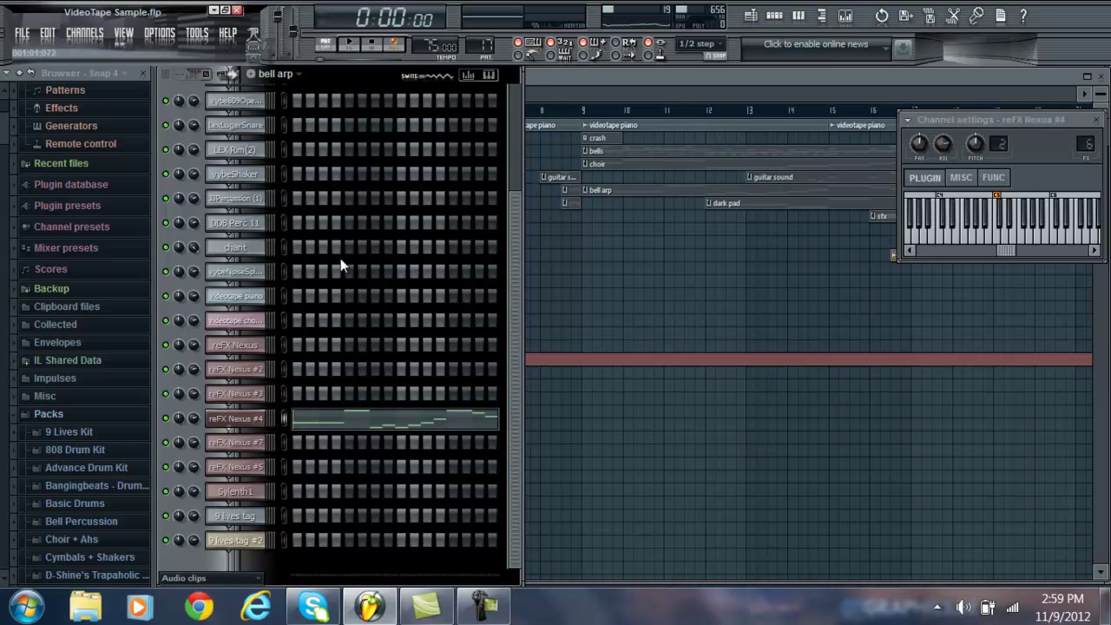
Play the bells pattern with reFX Nexus #2 and #3 muted, follow the reFX Nexus #4 notes to bar 4, and stop playback.
scroll(479, 57, "down", 3)
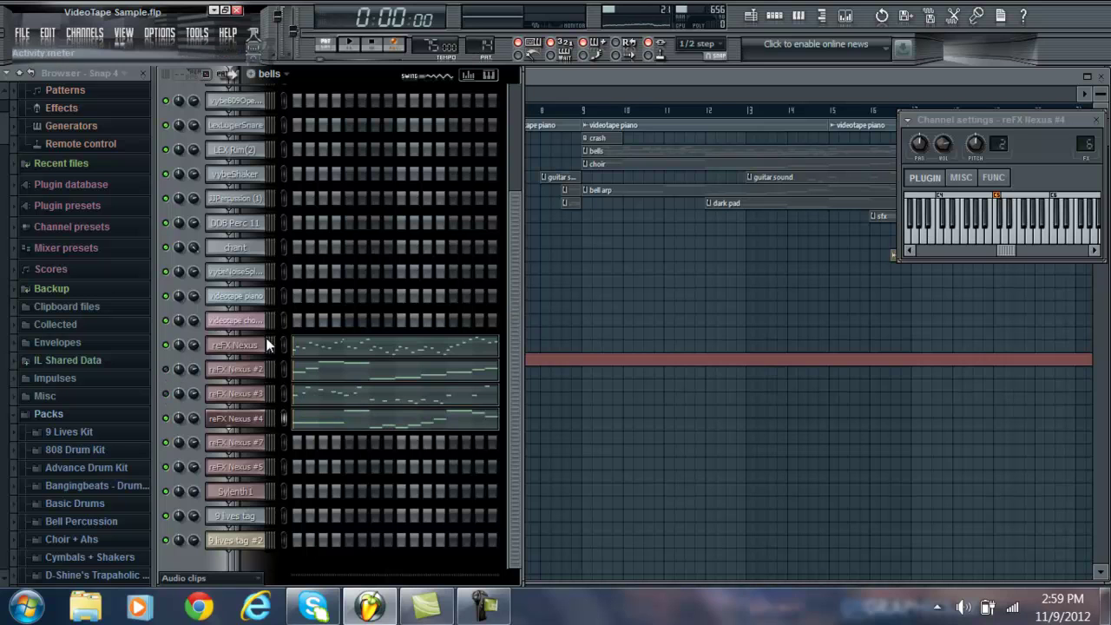
left_click(334, 425)
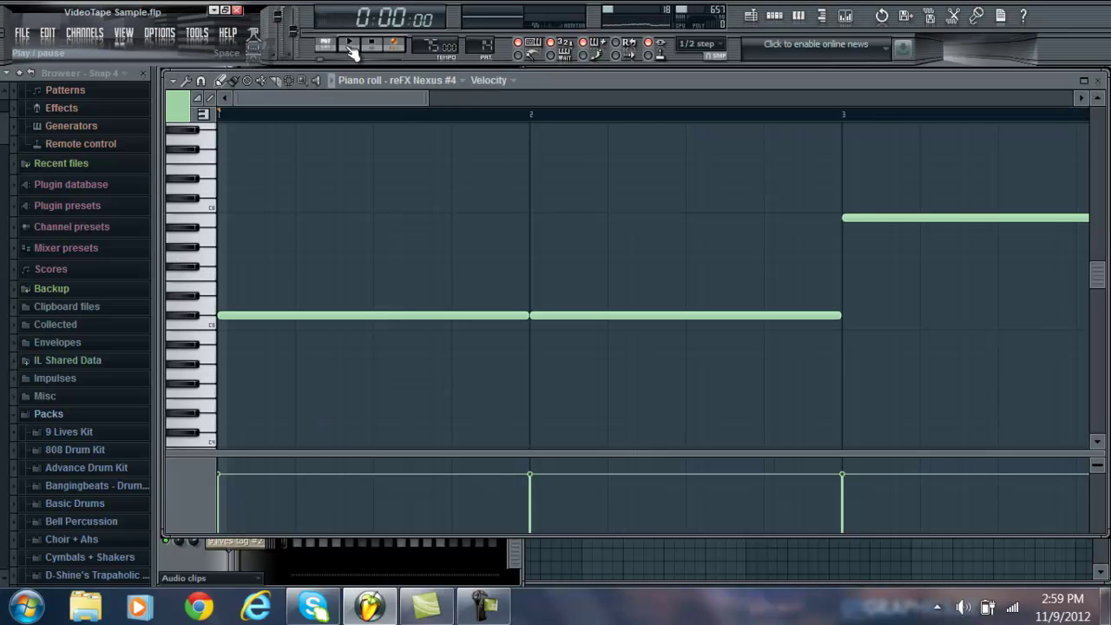
left_click(350, 49)
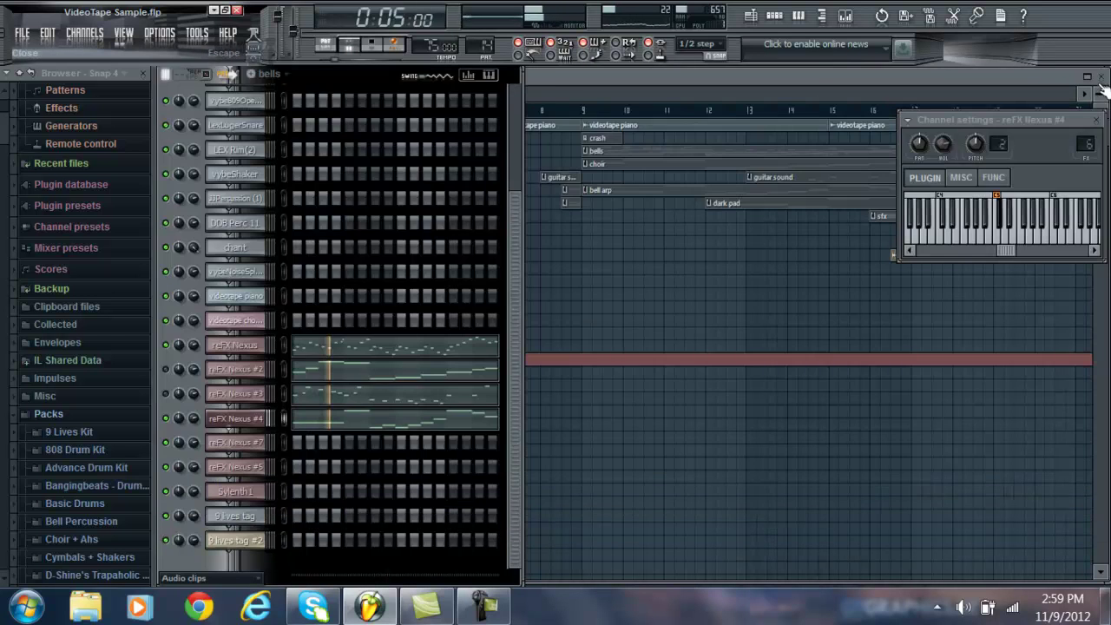
left_click(1098, 80)
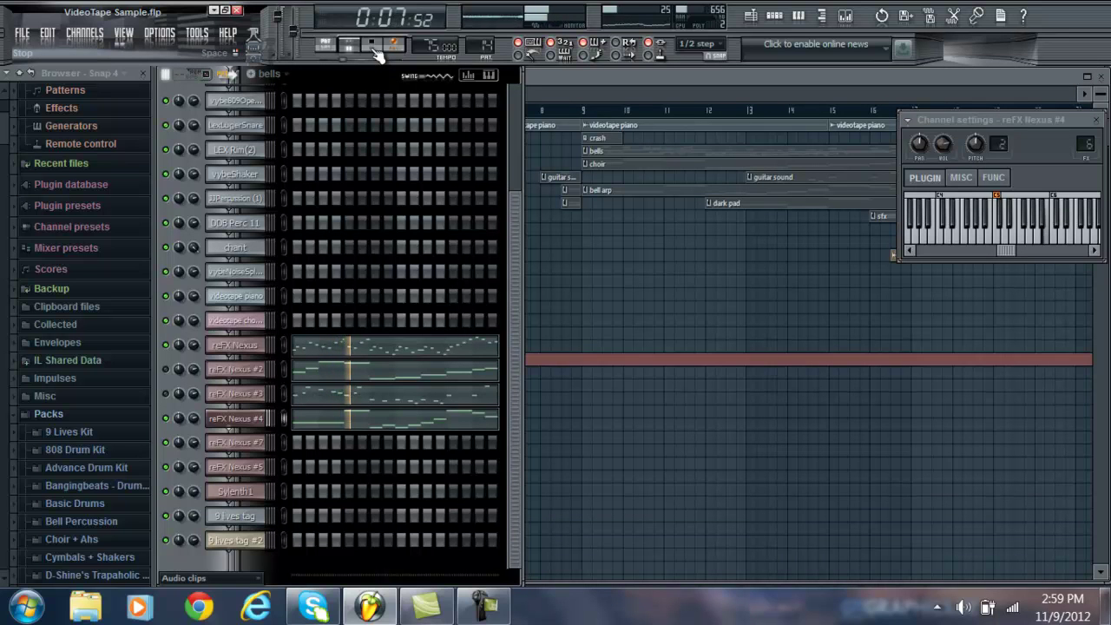
left_click(402, 420)
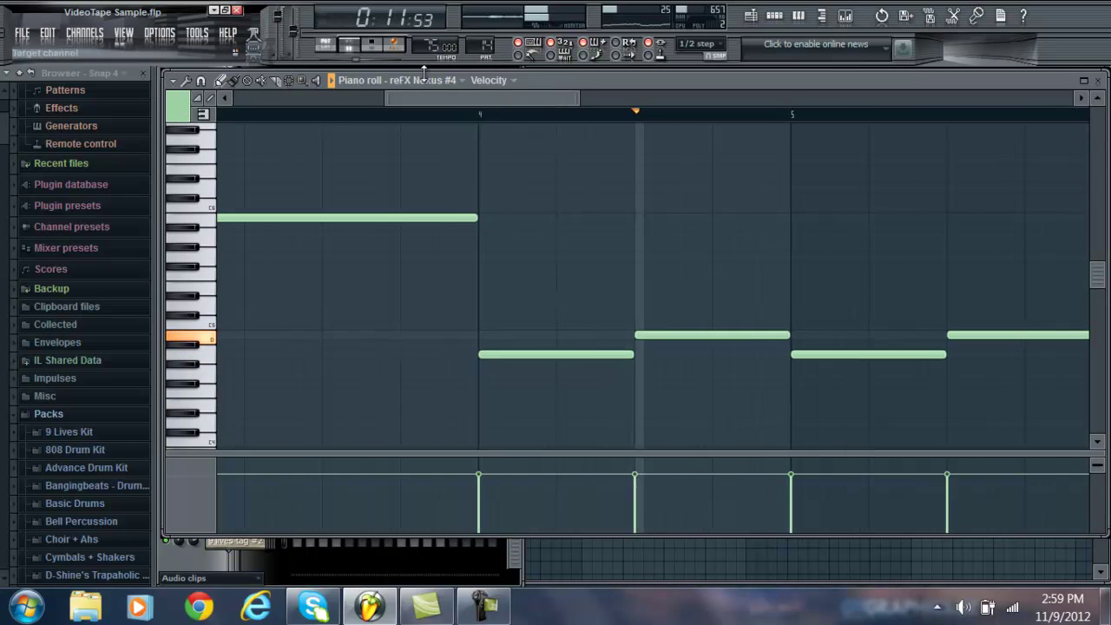
left_click(372, 43)
left_click(1097, 80)
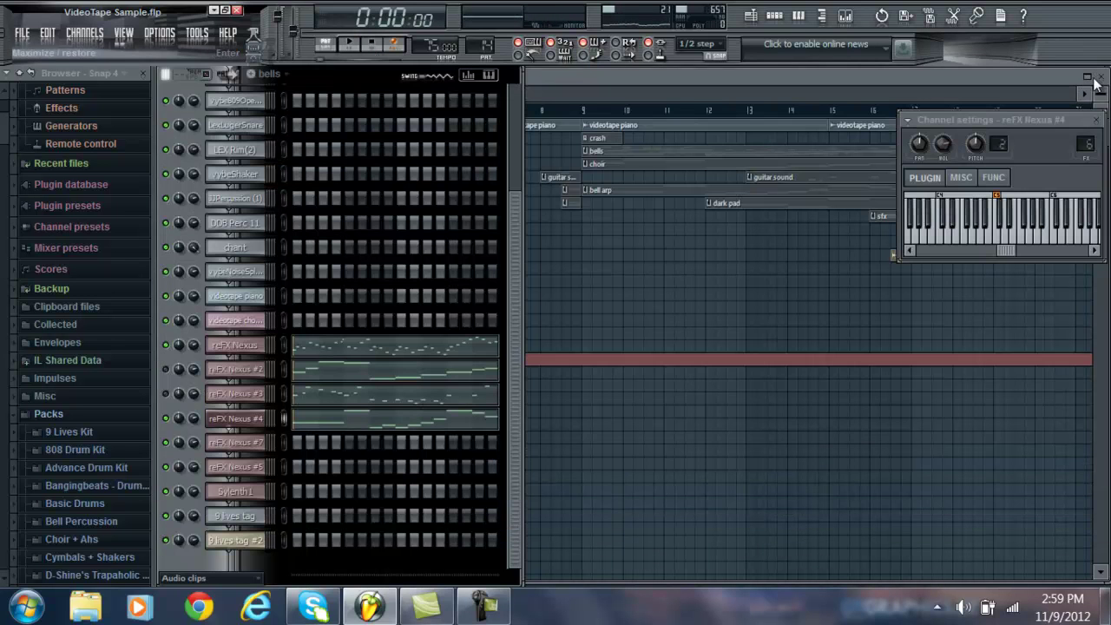
Mute the reFX Nexus channel and play the bells pattern again, following the reFX Nexus #4 notes in the piano roll until stopping playback.
left_click(165, 345)
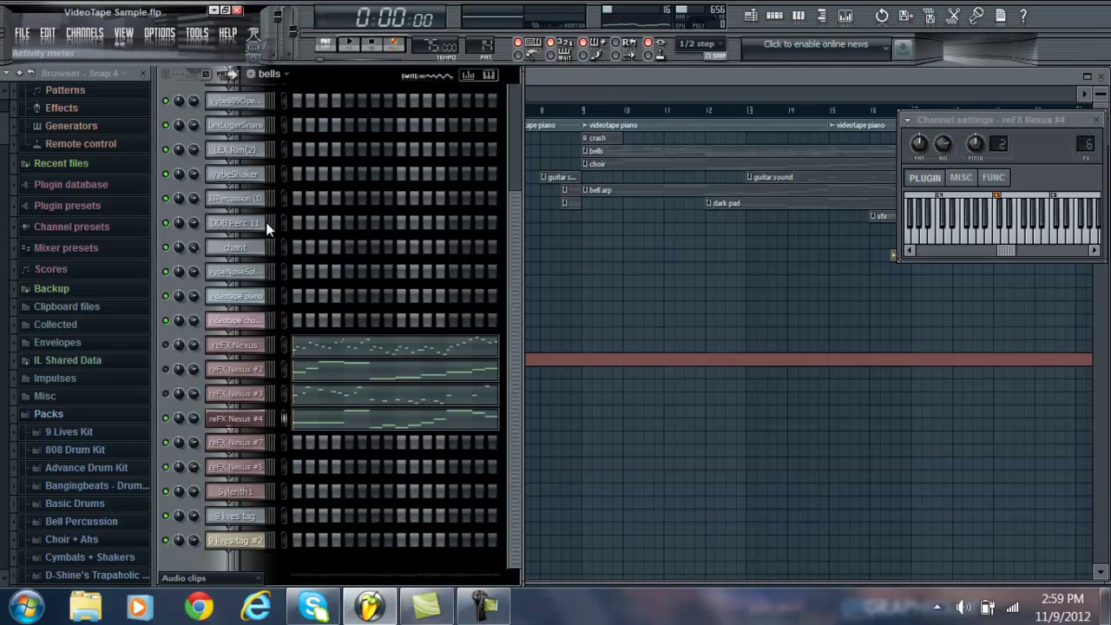
left_click(350, 45)
left_click(339, 420)
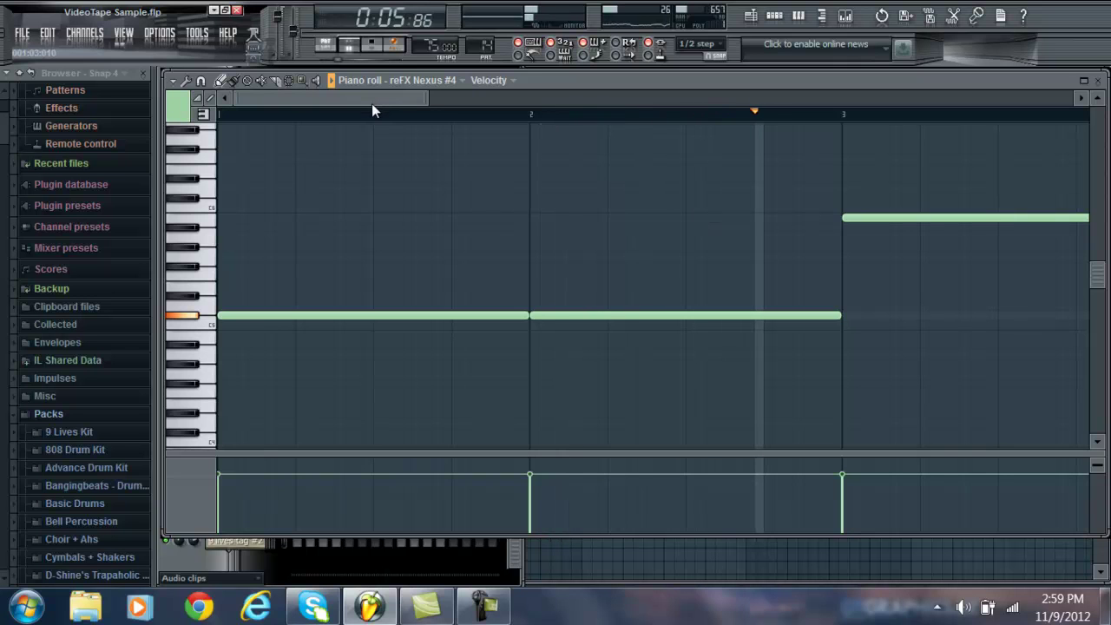
left_click_drag(365, 108, 503, 109)
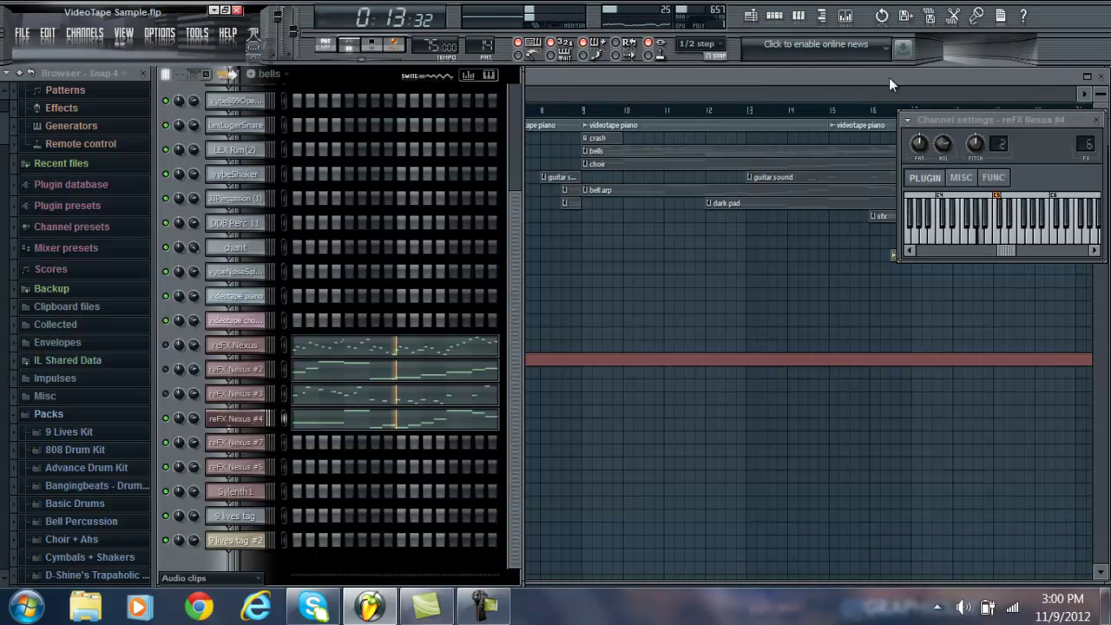
left_click(1100, 81)
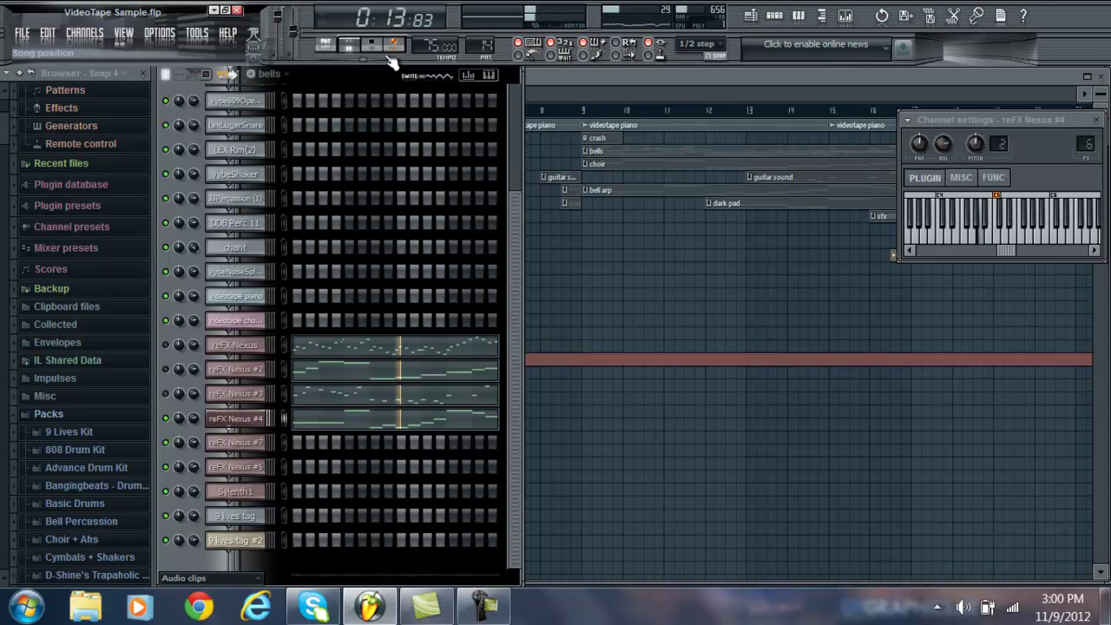
left_click(373, 45)
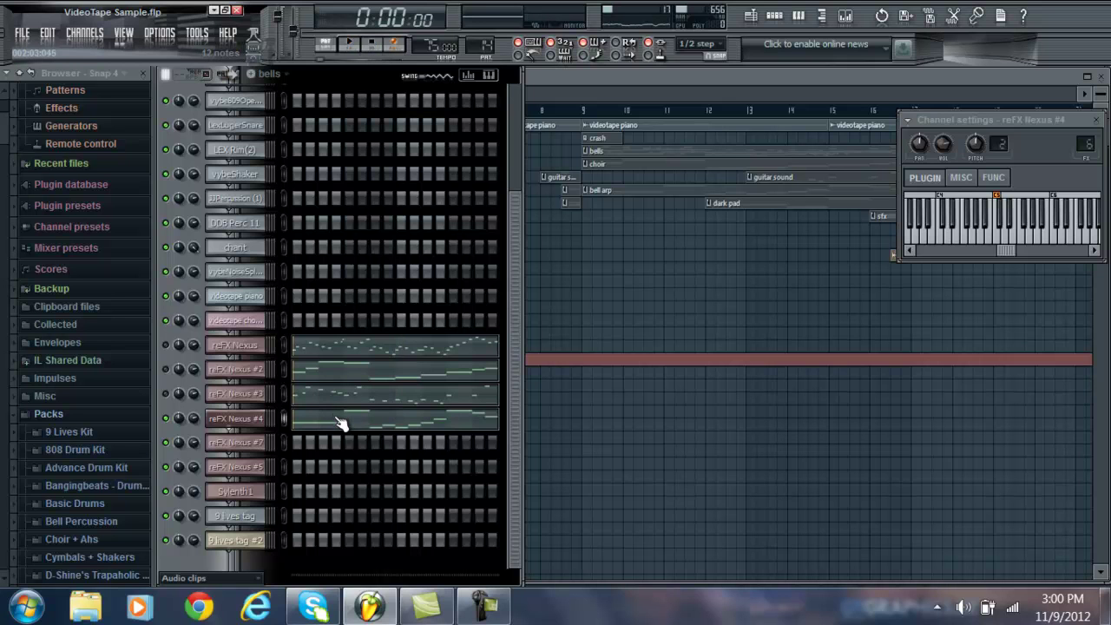
Examine the opening bars of the bells pattern's reFX Nexus melody in the piano roll and return to the step sequencer.
left_click(338, 372)
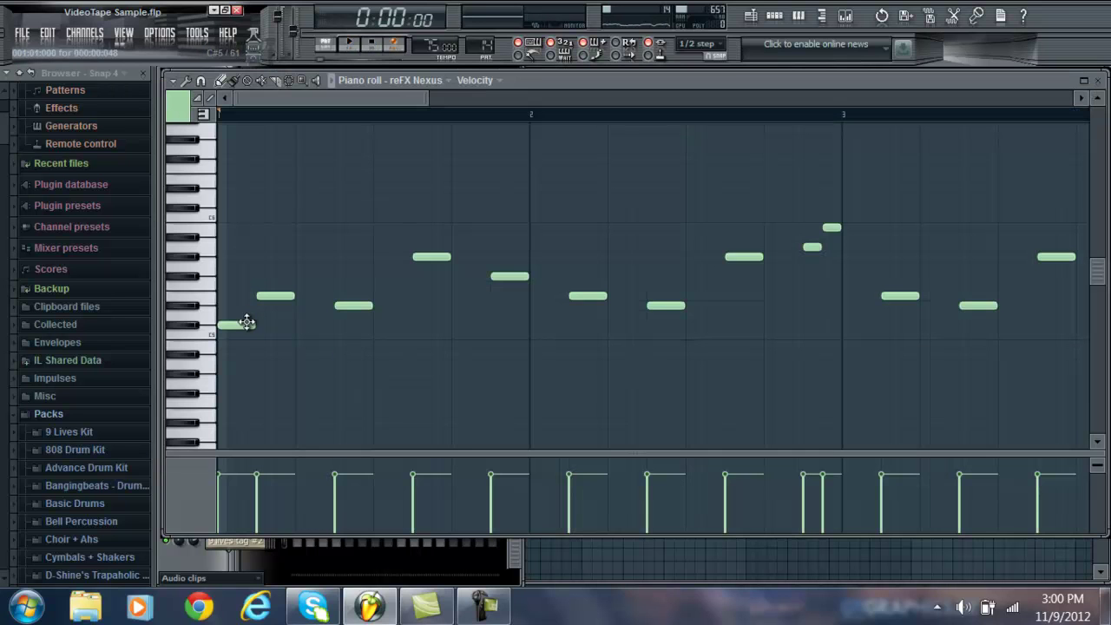
left_click_drag(315, 103, 301, 172)
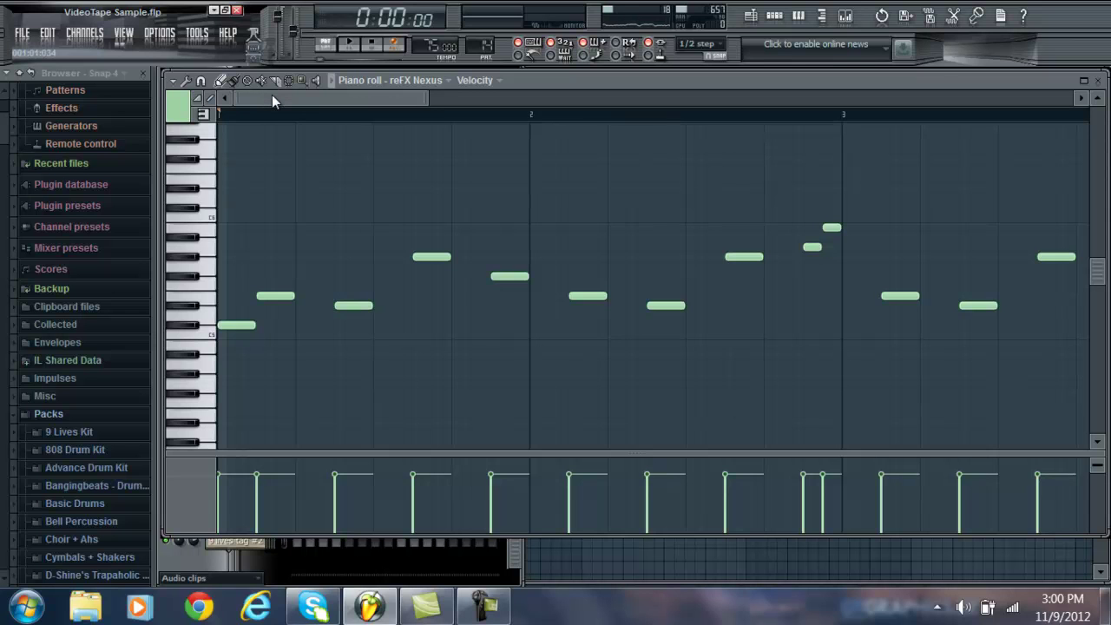
scroll(279, 95, "right", 2)
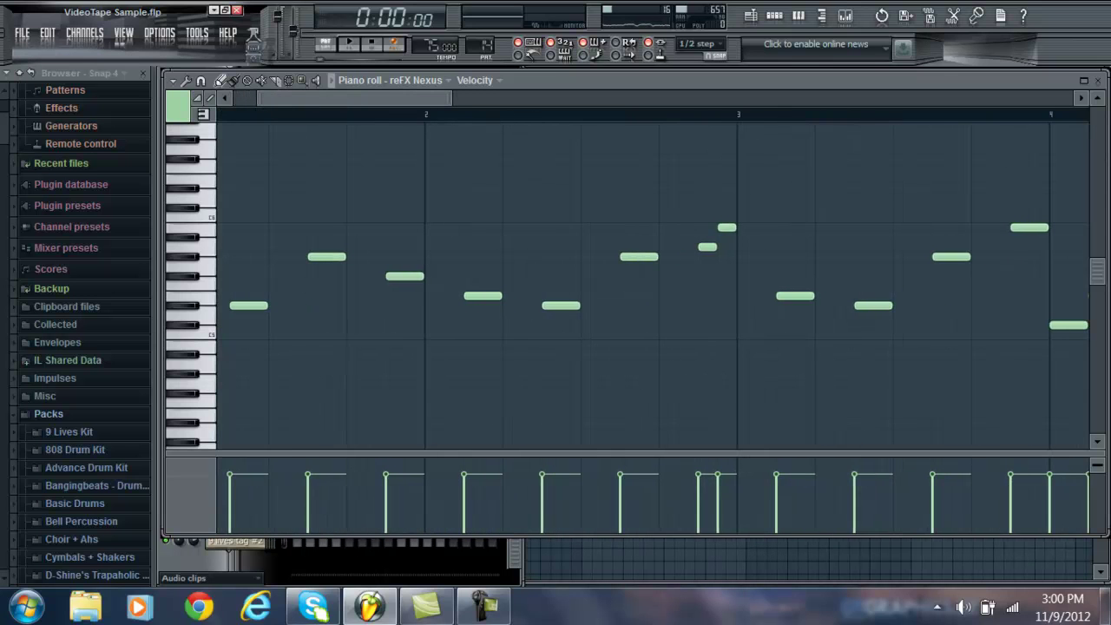
key("F7")
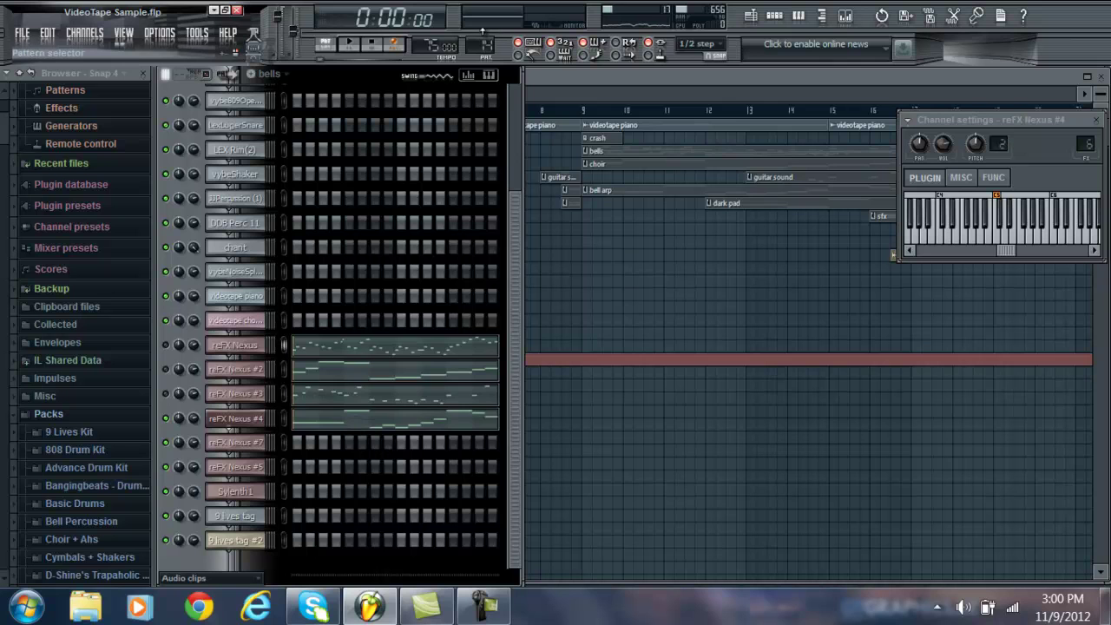
Switch past the bell arp pattern to dark pad and look over its channels in the step sequencer.
scroll(482, 35, "up", 1)
scroll(482, 35, "up", 2)
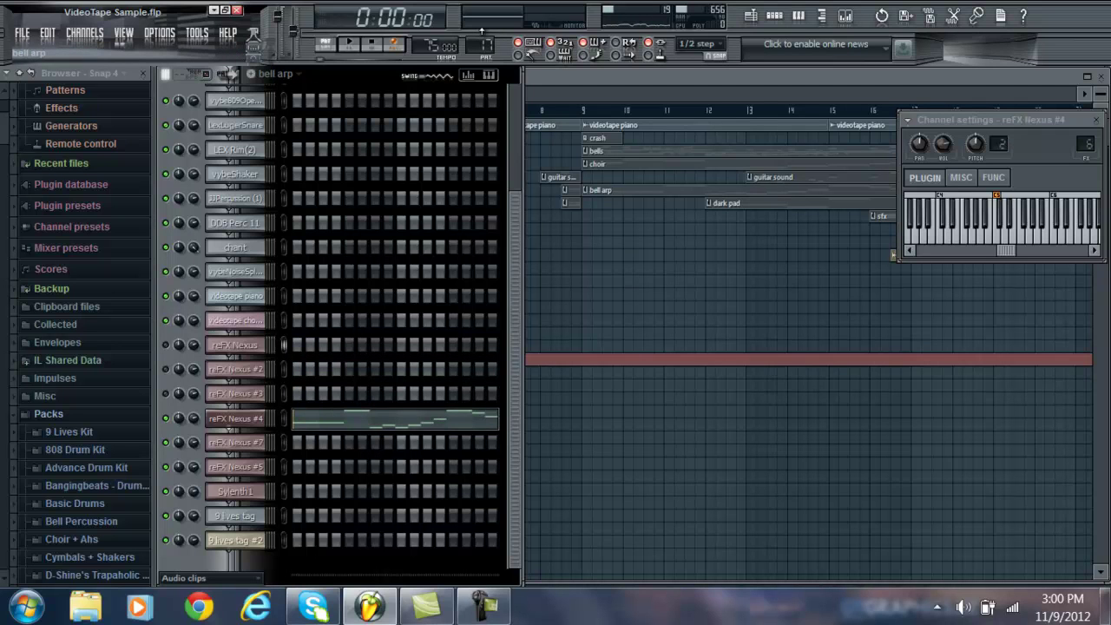
scroll(481, 32, "up", 1)
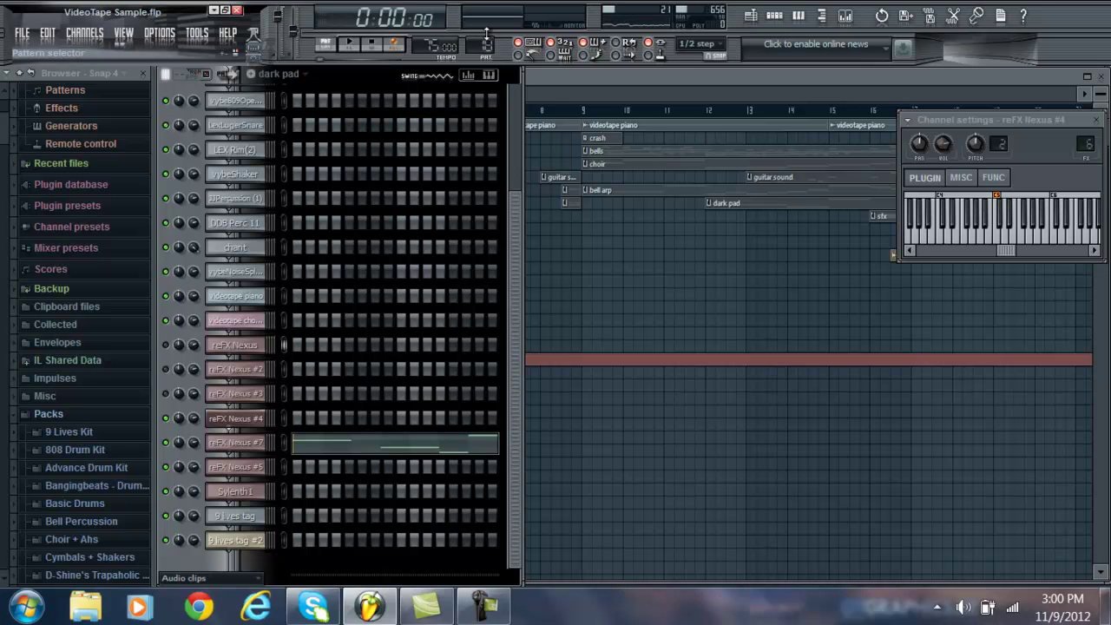
left_click_drag(515, 218, 538, 299)
left_click_drag(515, 254, 529, 329)
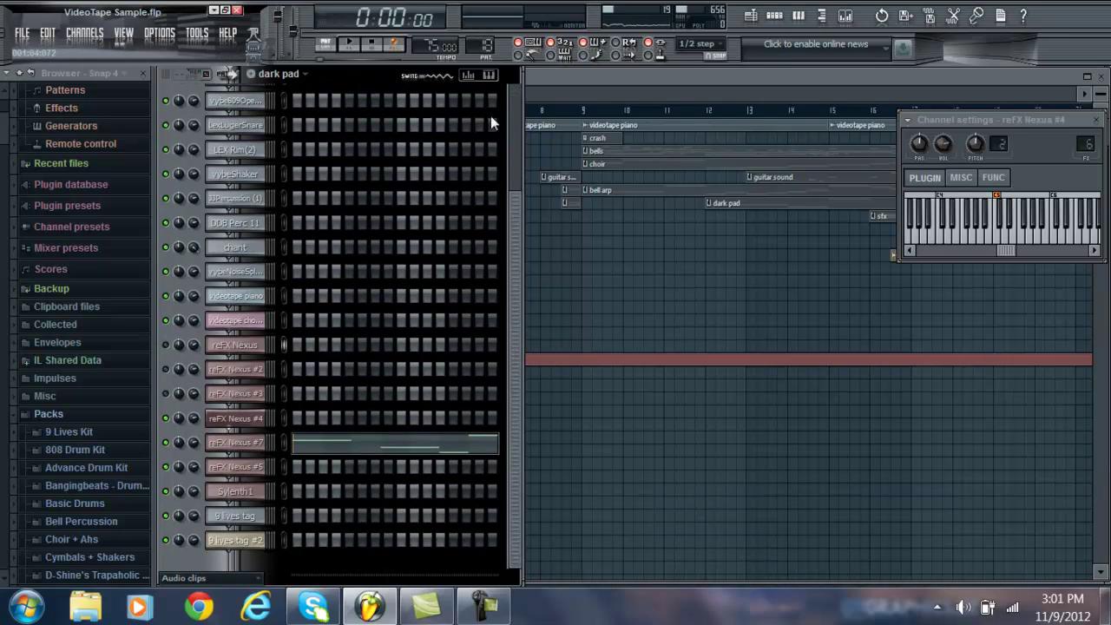
Switch to the bass drum pattern and bring its reFX Nexus #6 and drum channels into view.
left_click_drag(515, 215, 512, 340)
scroll(228, 74, "down", 3)
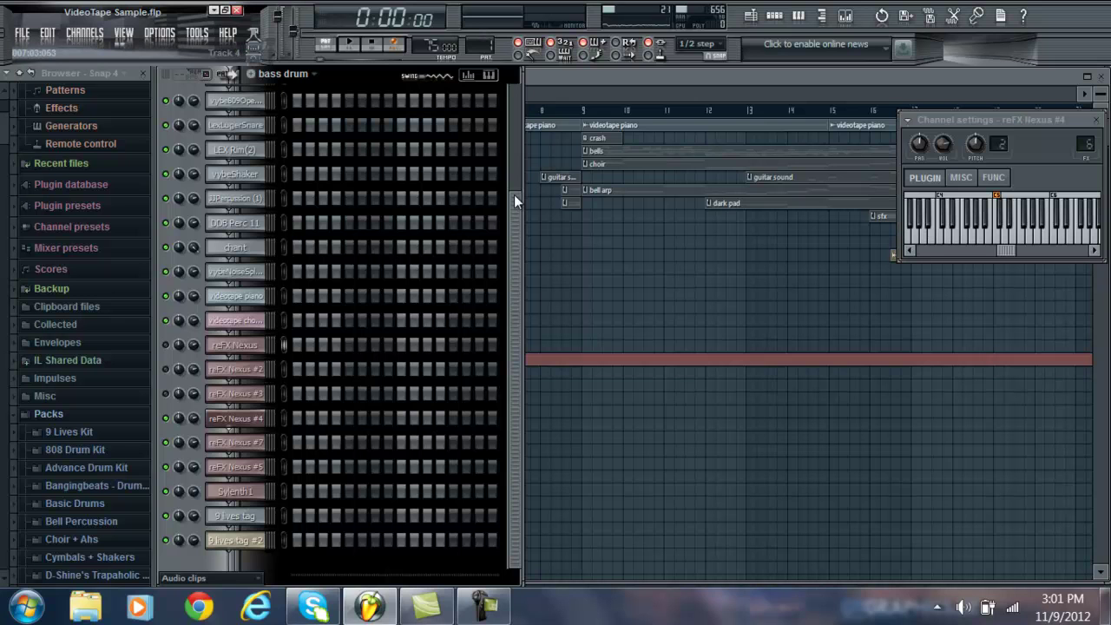
left_click_drag(513, 199, 524, 78)
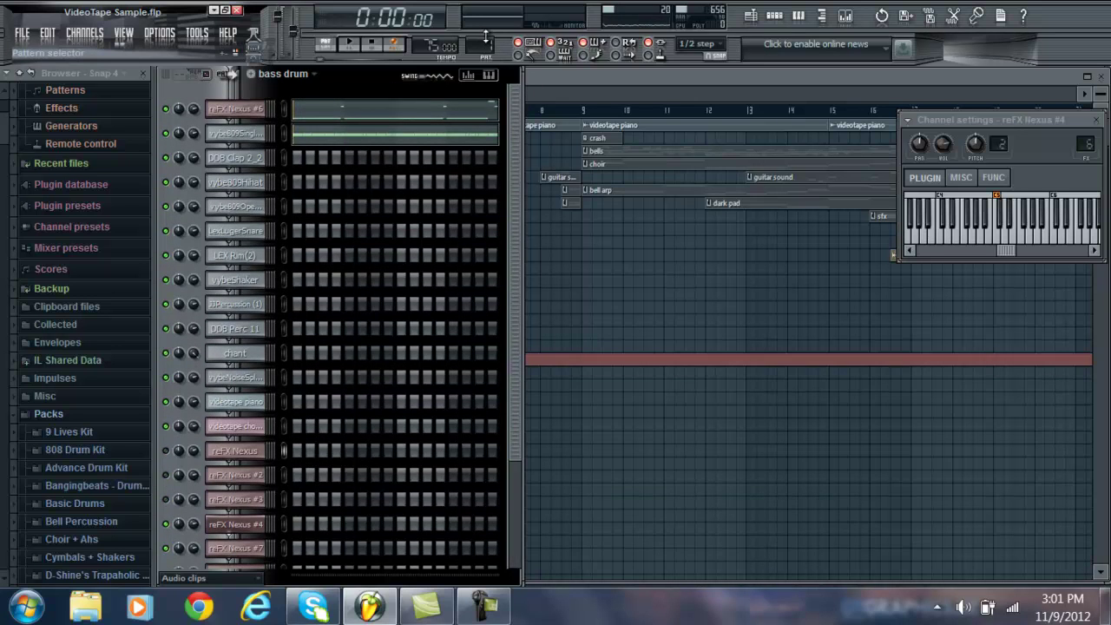
Switch to the choir pattern and open its reFX Nexus #2 plugin window, moving it clear of the channel names.
scroll(485, 39, "down", 4)
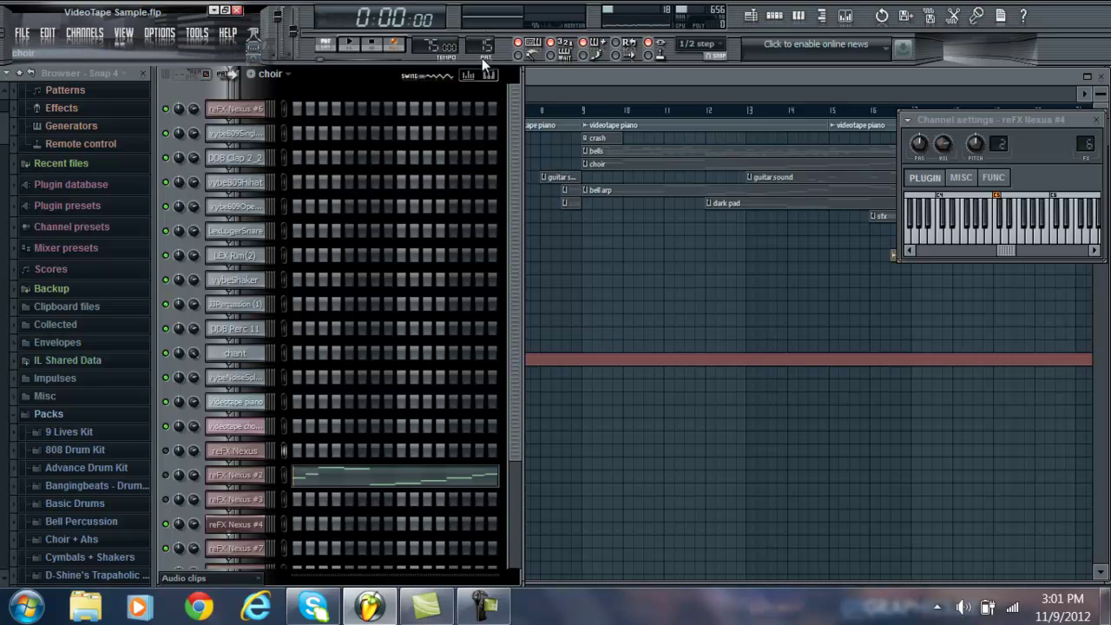
left_click(234, 475)
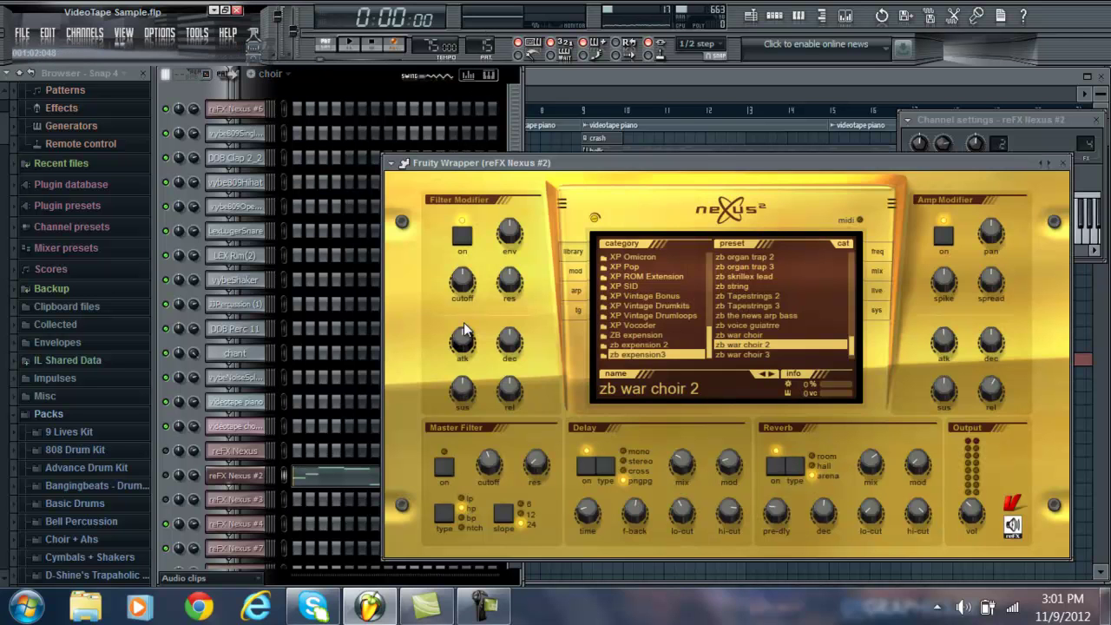
left_click_drag(686, 164, 639, 148)
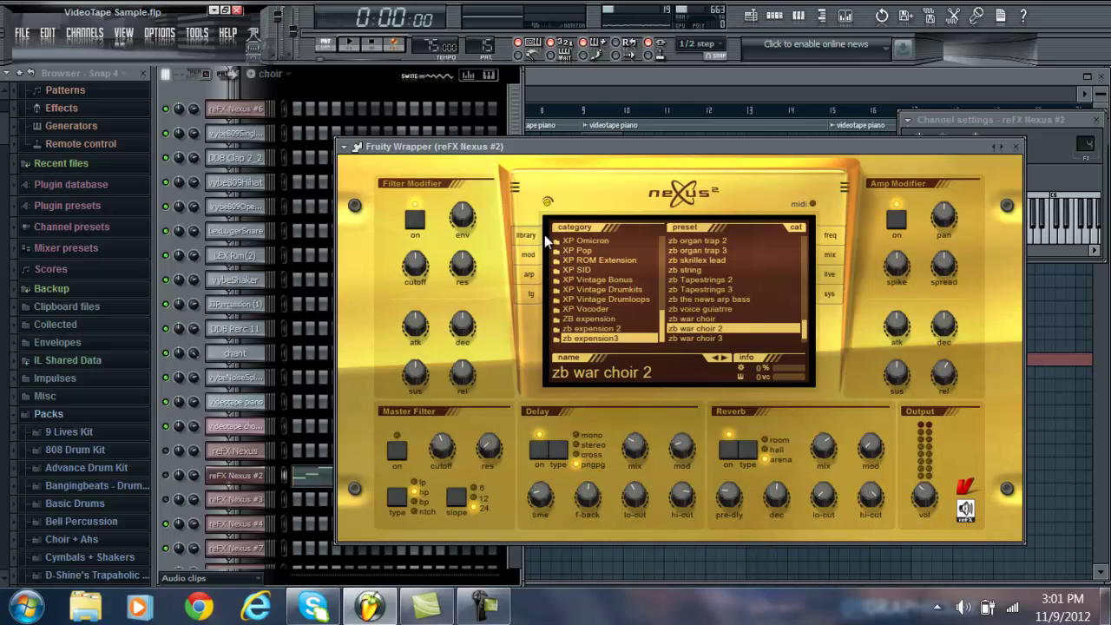
Look through the sound categories in the Nexus library, from Arpeggios down to the XP and zb expansion folders.
left_click(628, 289)
scroll(628, 289, "up", 1)
scroll(628, 295, "up", 10)
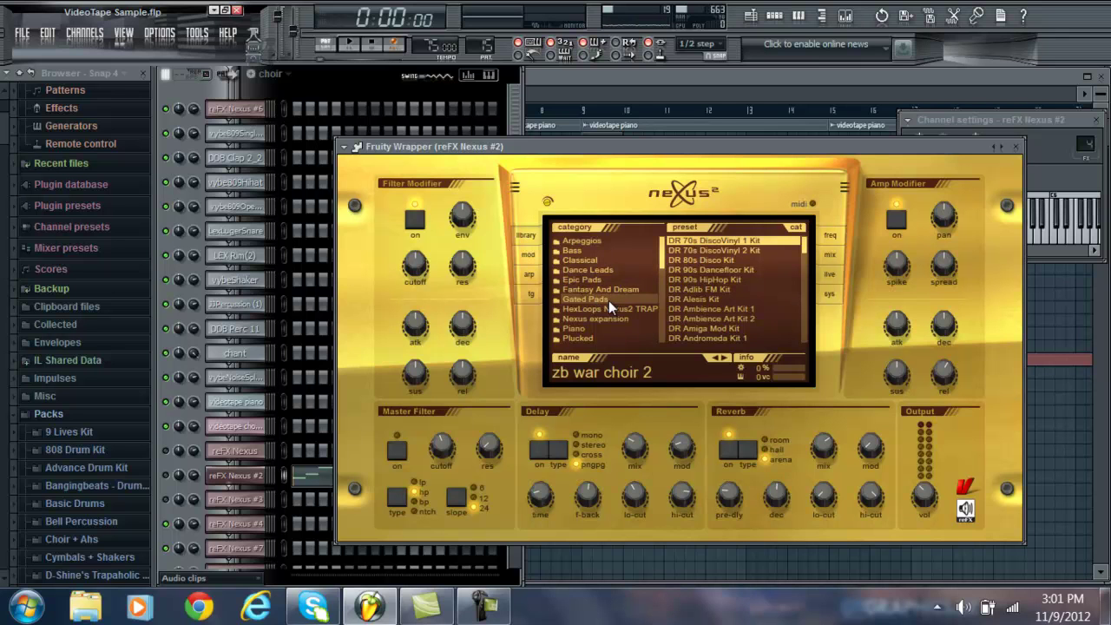
scroll(608, 300, "down", 10)
scroll(590, 321, "down", 4)
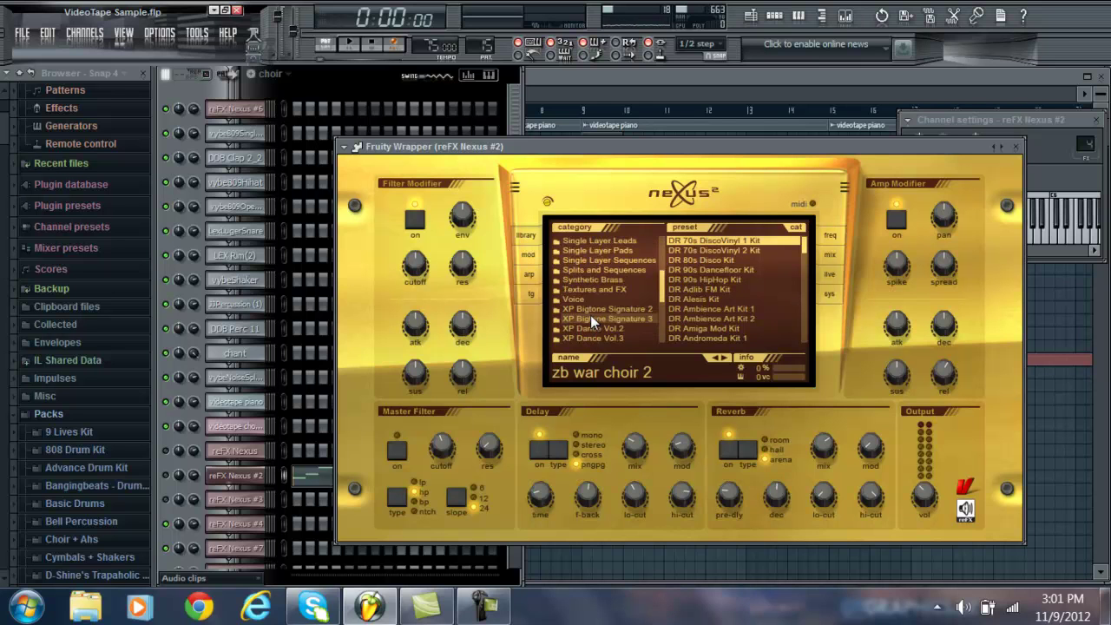
scroll(595, 314, "up", 9)
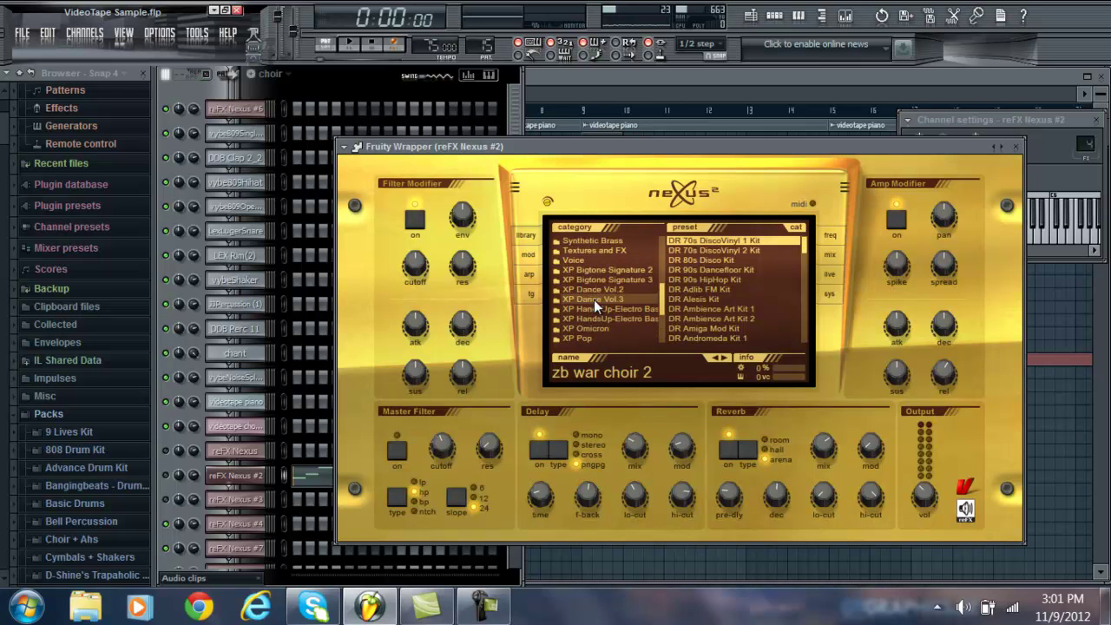
scroll(608, 312, "up", 9)
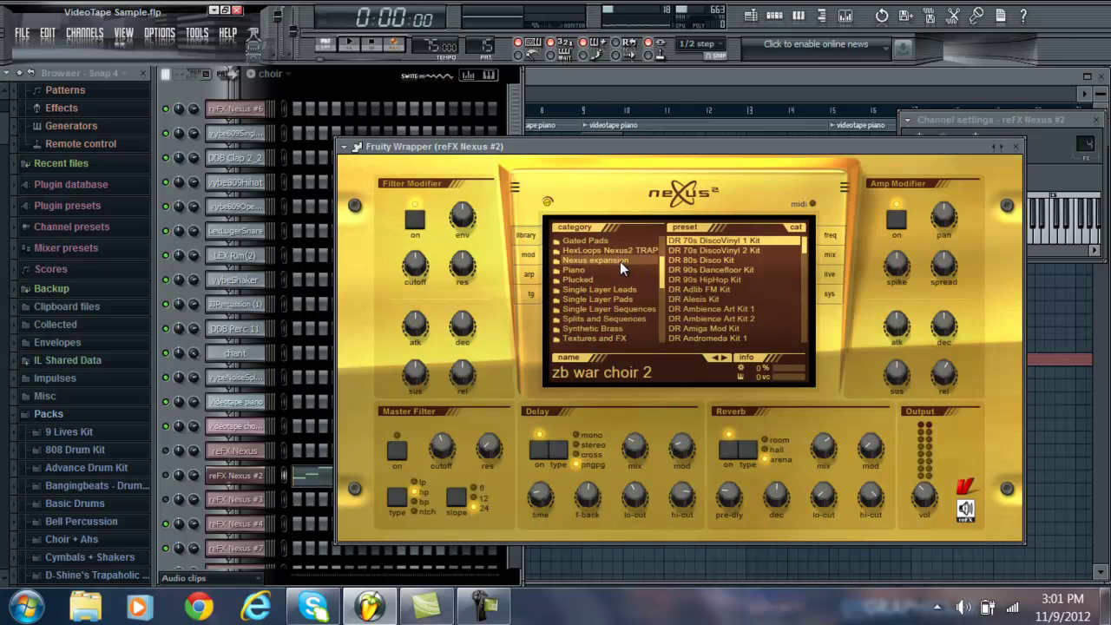
scroll(614, 264, "up", 2)
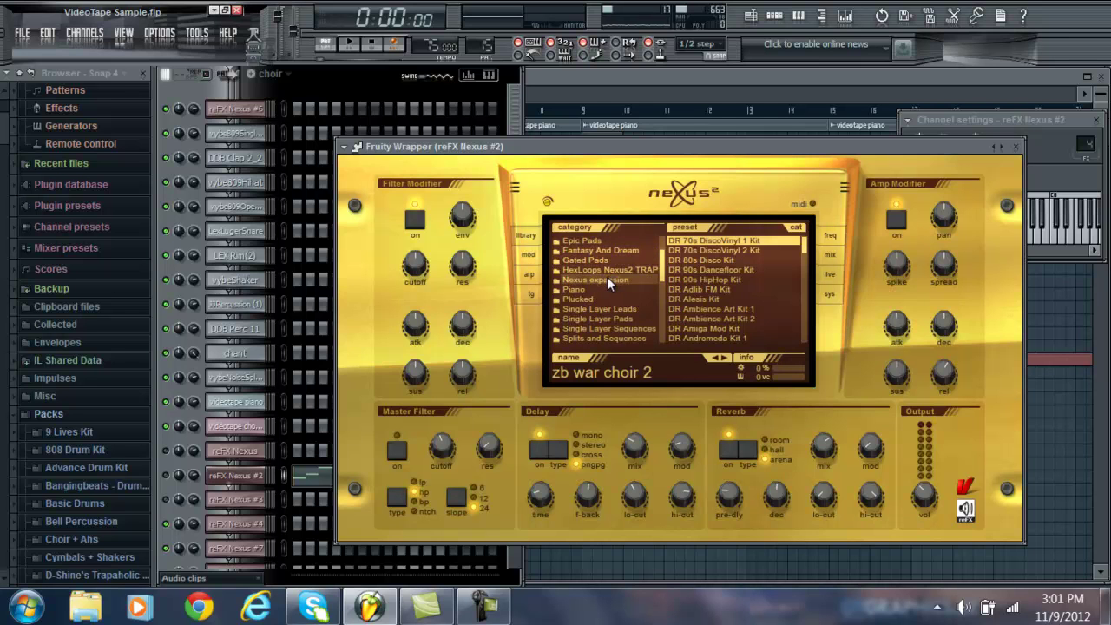
scroll(601, 260, "up", 4)
scroll(600, 295, "down", 2)
scroll(611, 299, "down", 5)
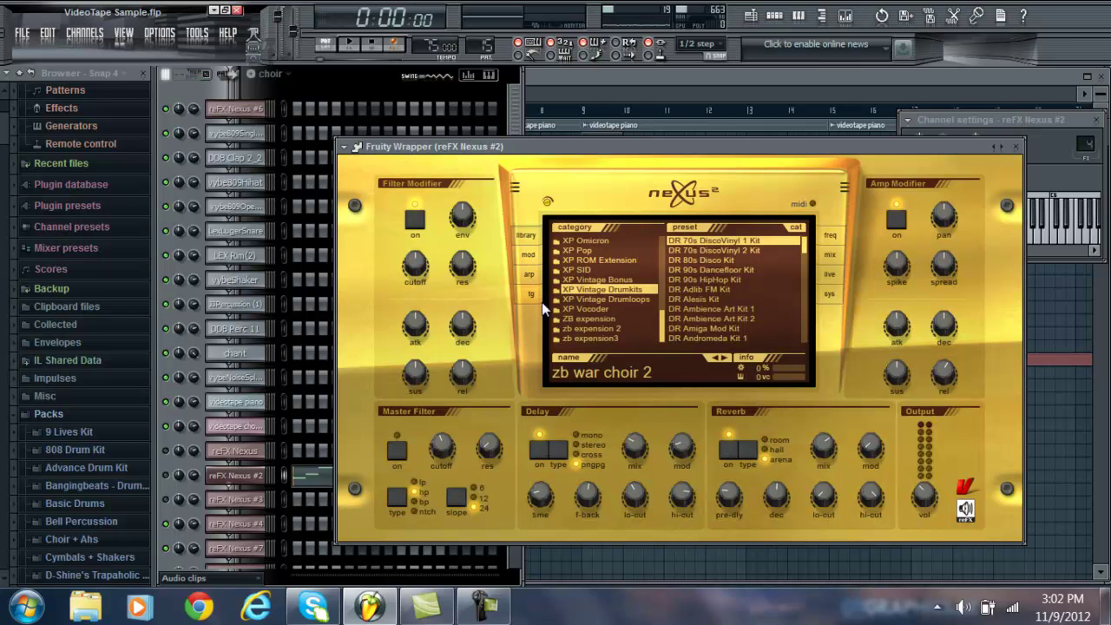
Start importing Nexus content from the system settings and browse to the Nexus folder in FL Studio 10's Expansions and Soundbanks.
left_click(835, 295)
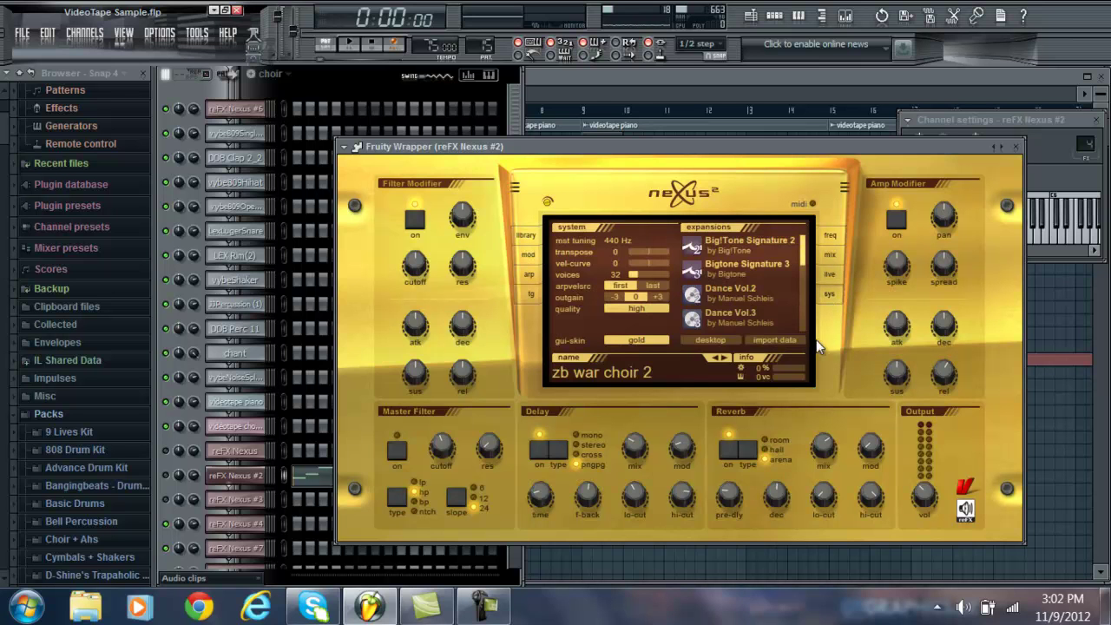
left_click(767, 339)
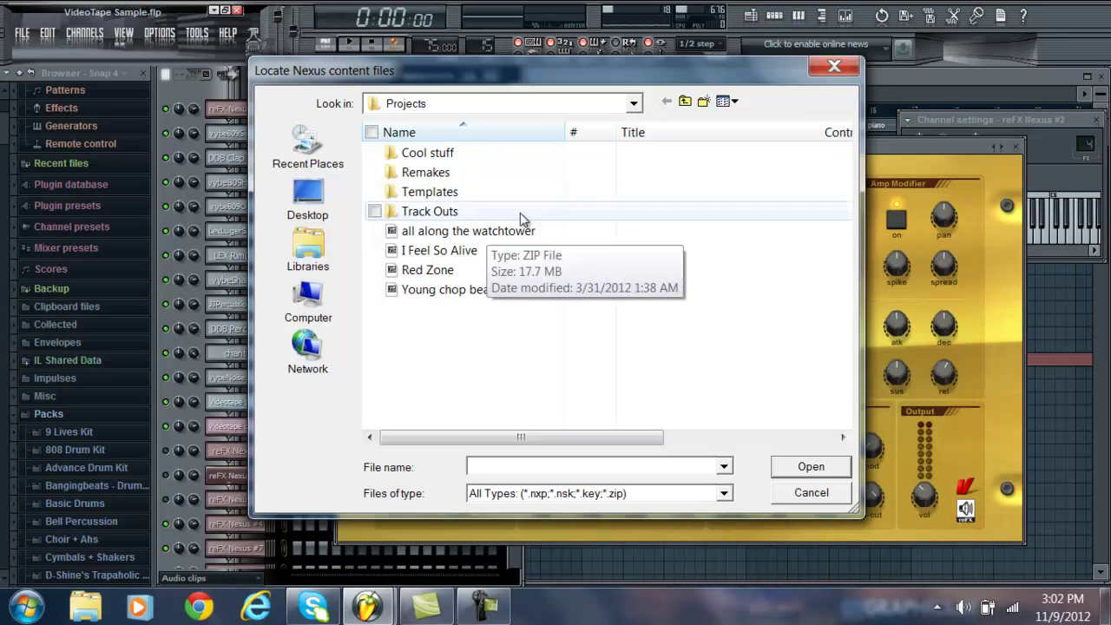
left_click(636, 104)
scroll(434, 225, "up", 3)
left_click(438, 250)
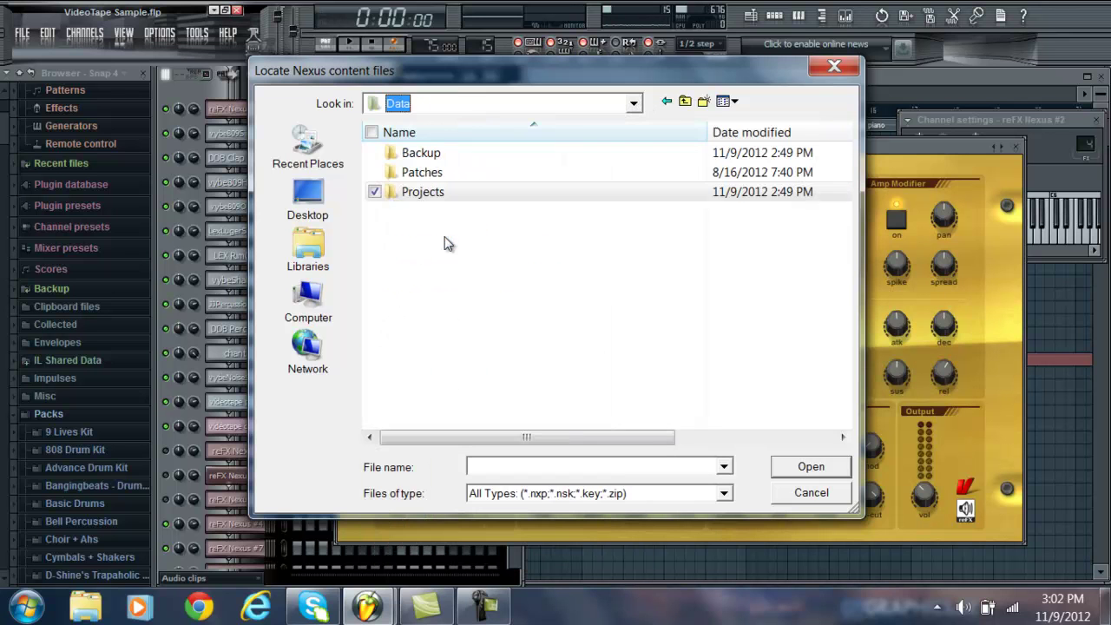
left_click(620, 109)
left_click(459, 288)
double_click(465, 191)
double_click(451, 155)
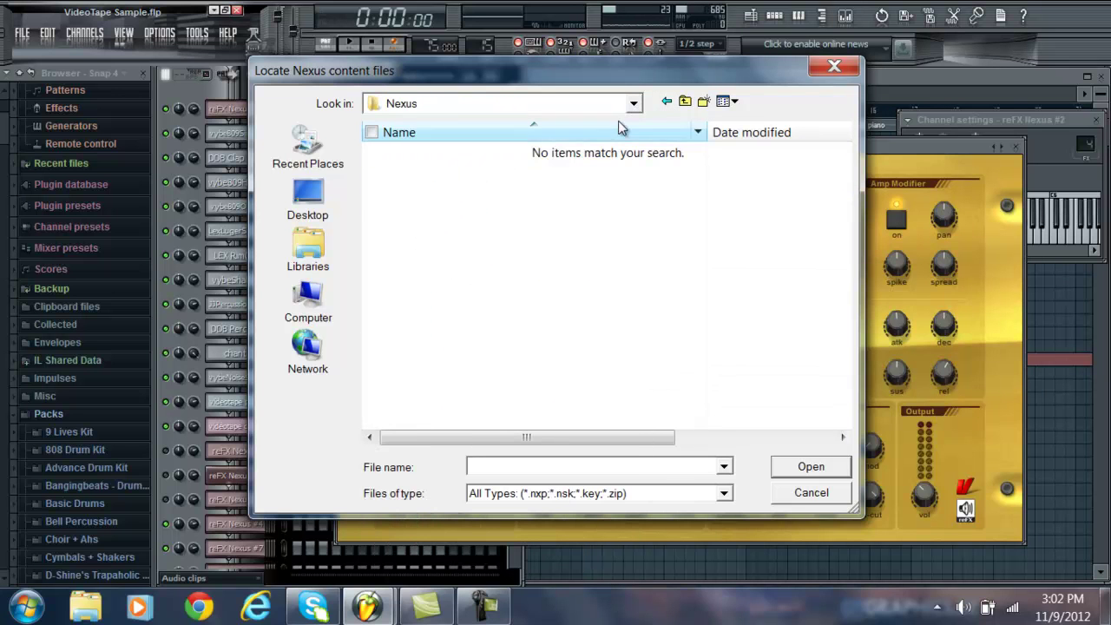
Go back to the Projects folder and dismiss the content import, calling it up once more and dismissing it without importing.
left_click(665, 103)
left_click(664, 103)
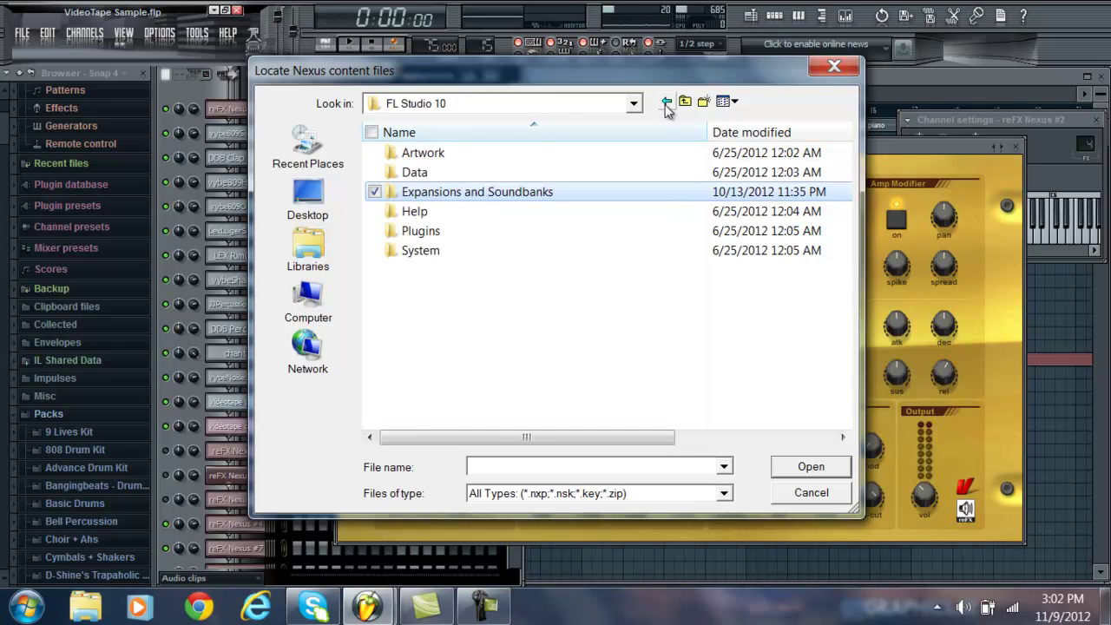
left_click(665, 103)
left_click(665, 102)
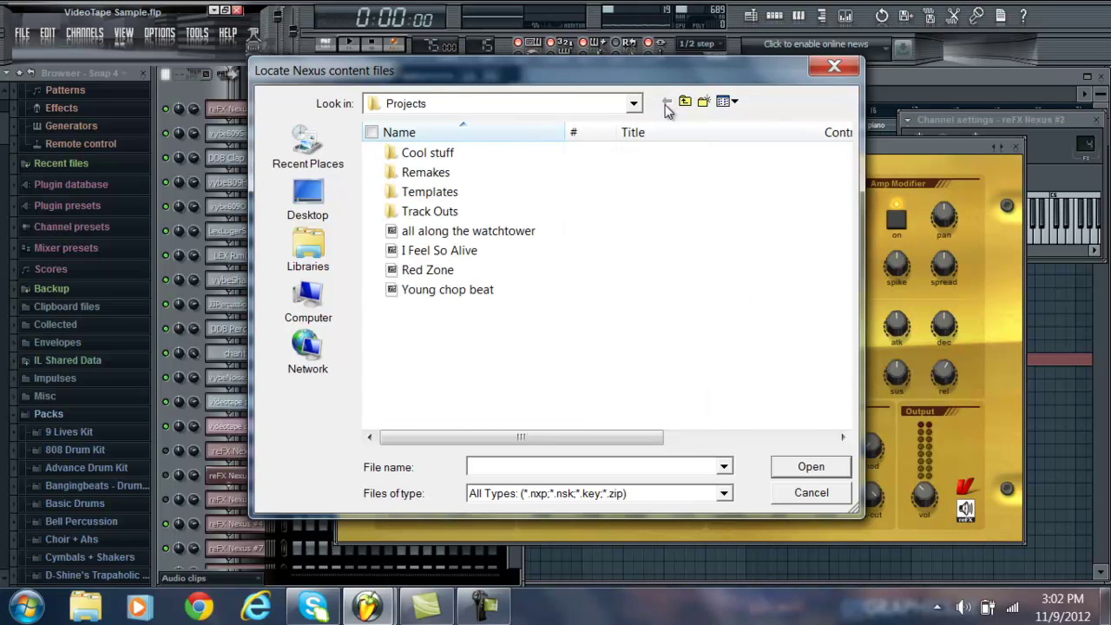
left_click(832, 67)
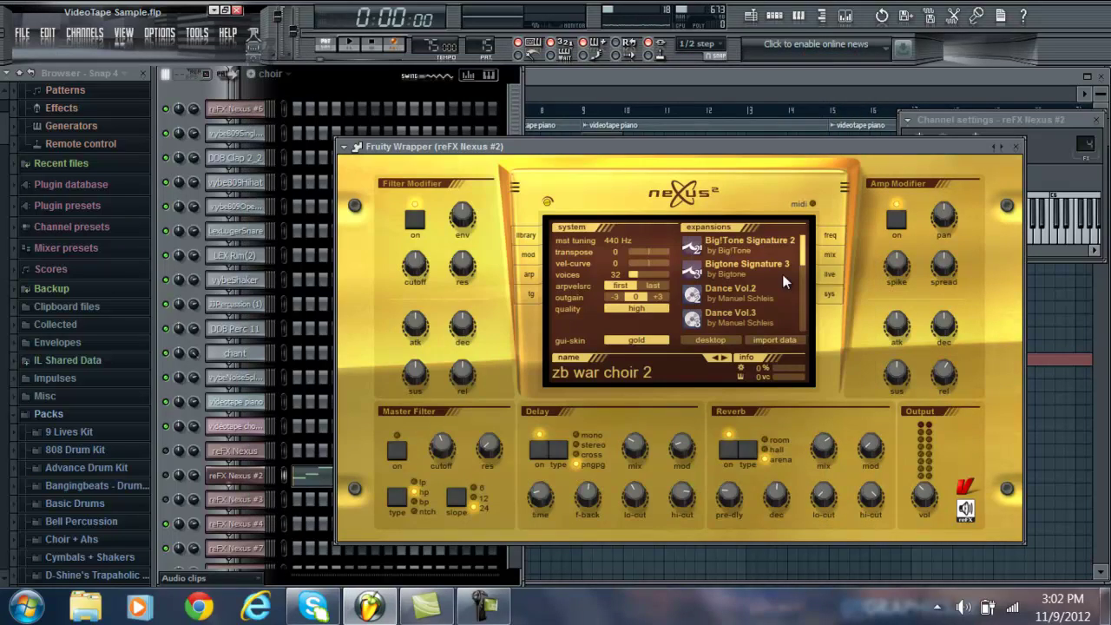
left_click(778, 340)
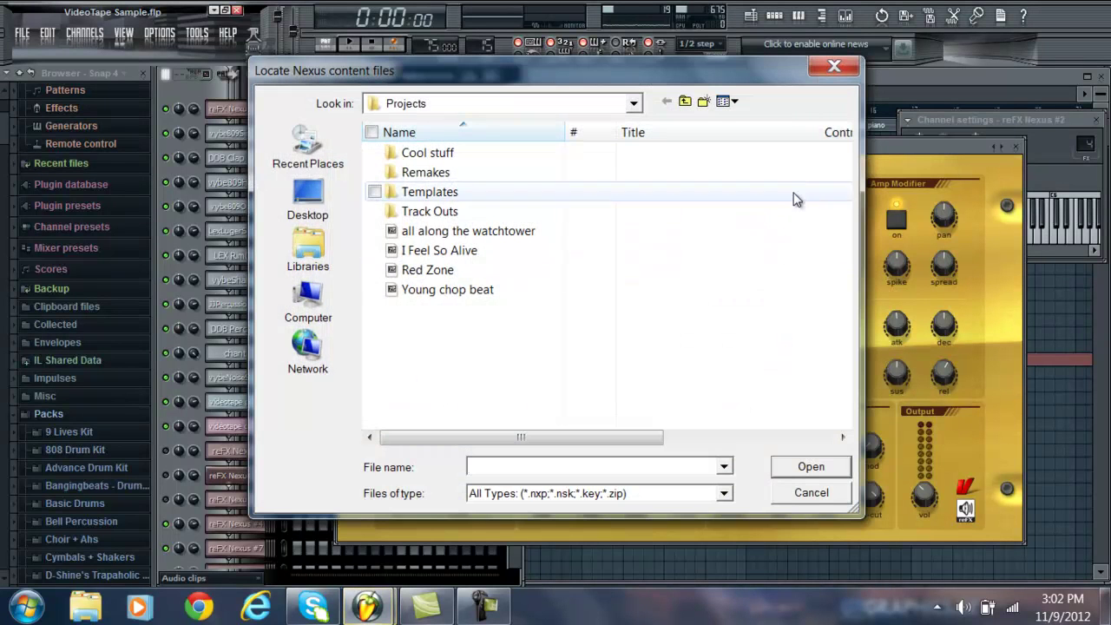
left_click(833, 68)
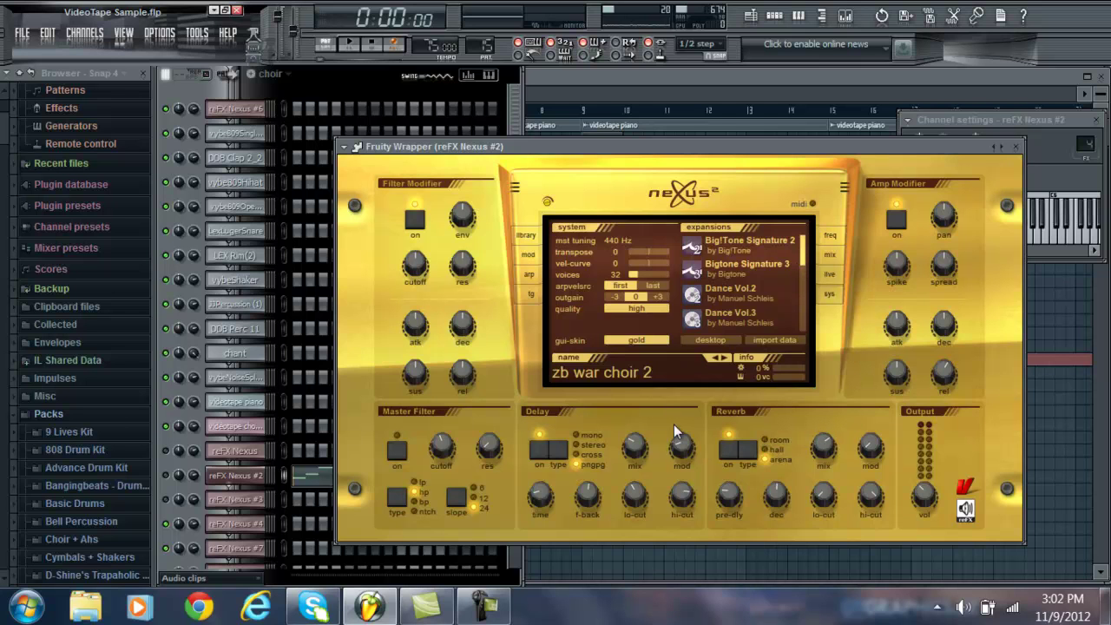
View the trancegate page, return to the Nexus system settings and try the lime, gold and cobalt skins.
left_click(526, 293)
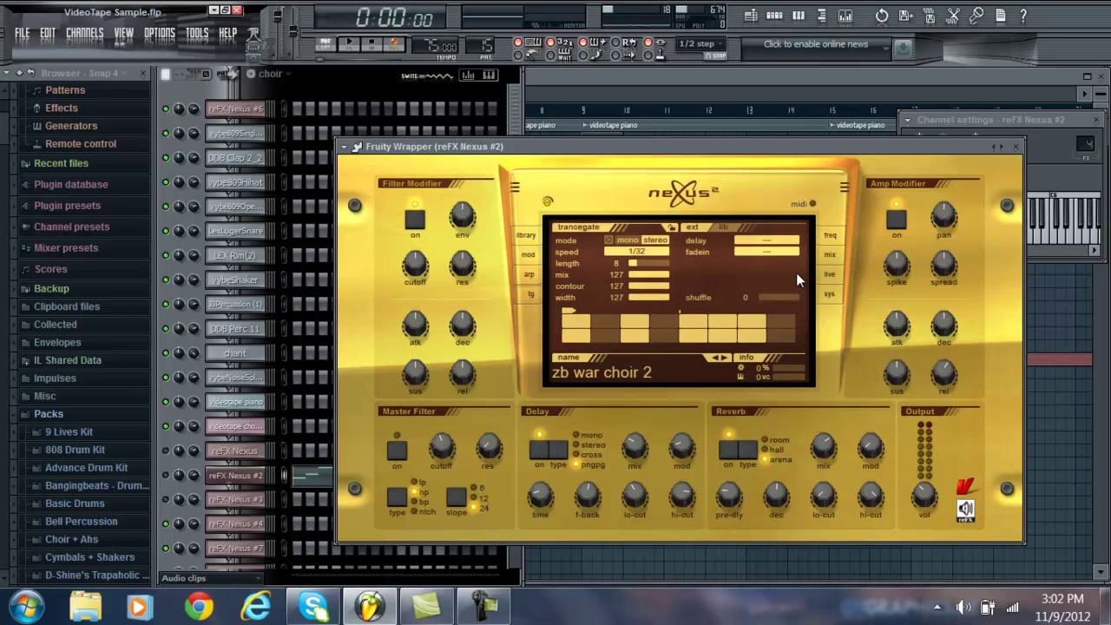
left_click(829, 294)
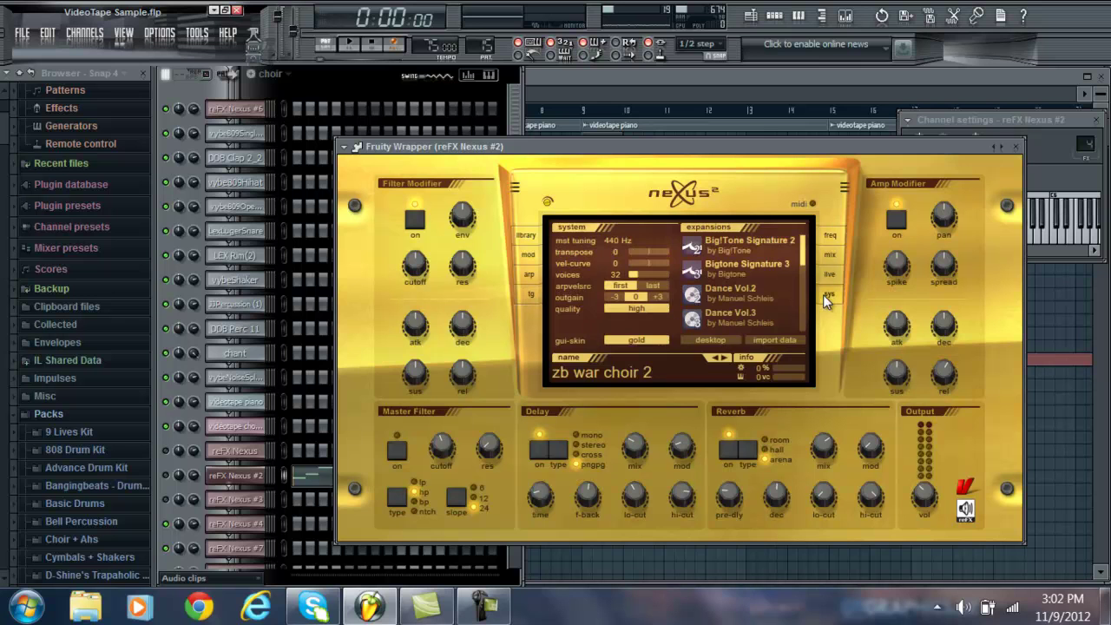
left_click(633, 342)
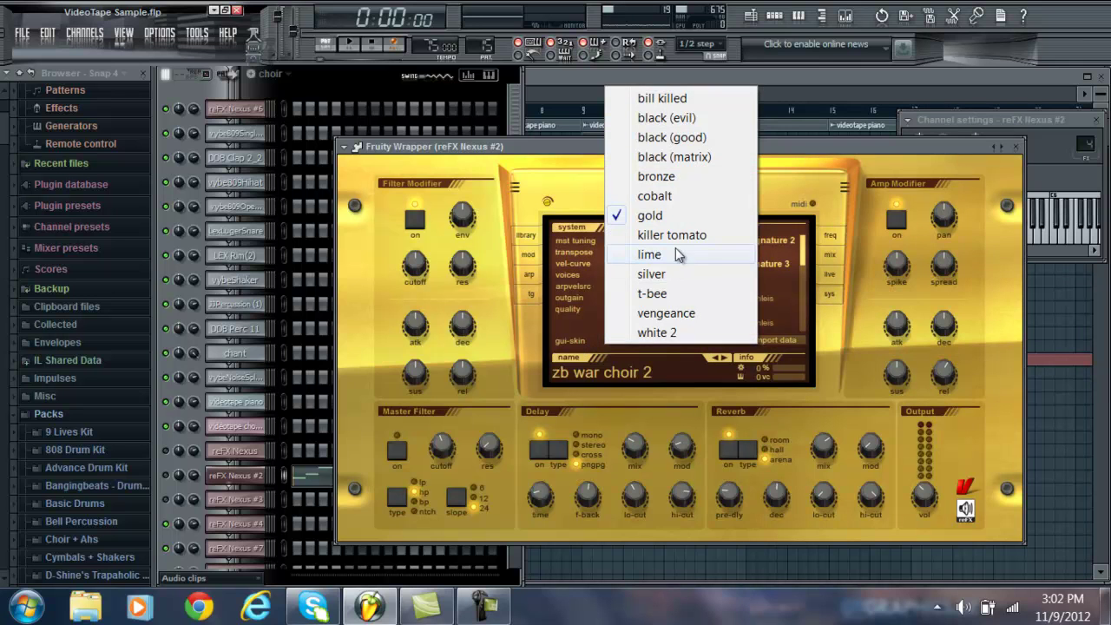
left_click(679, 255)
left_click(644, 335)
left_click(650, 216)
left_click(641, 337)
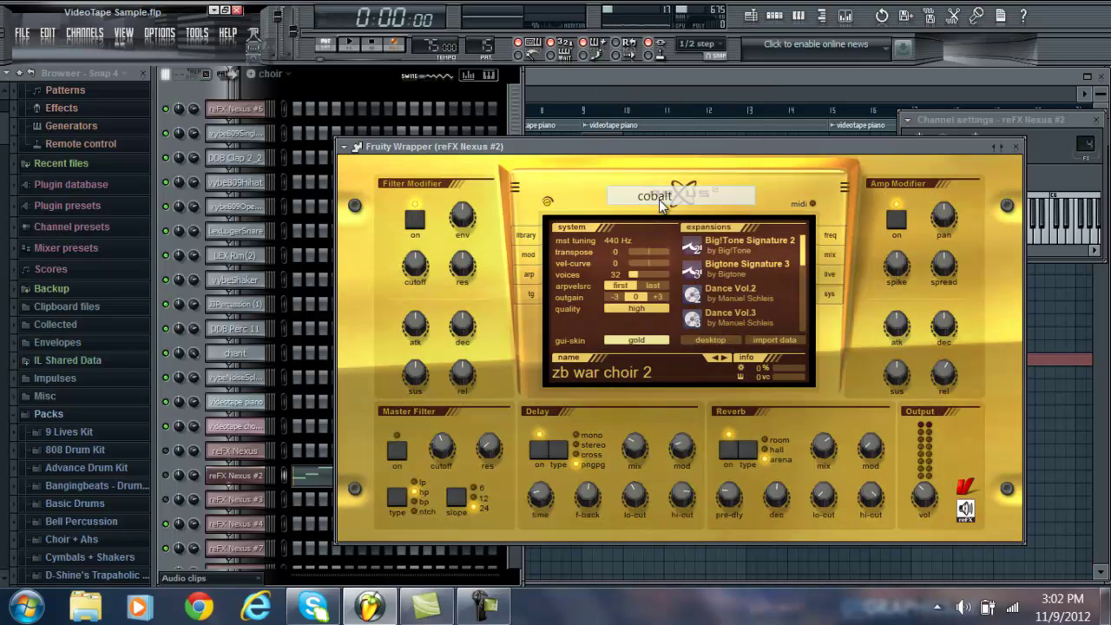
left_click(642, 200)
Try the black (matrix) and silver skins on Nexus and set the skin back to gold.
left_click(649, 338)
left_click(608, 161)
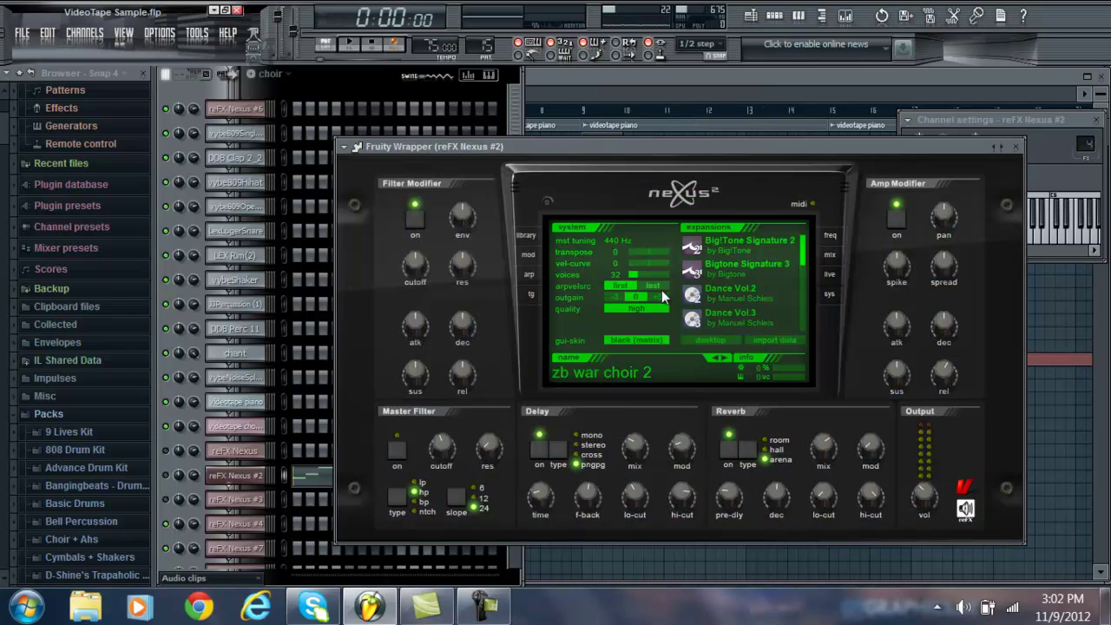
left_click(643, 338)
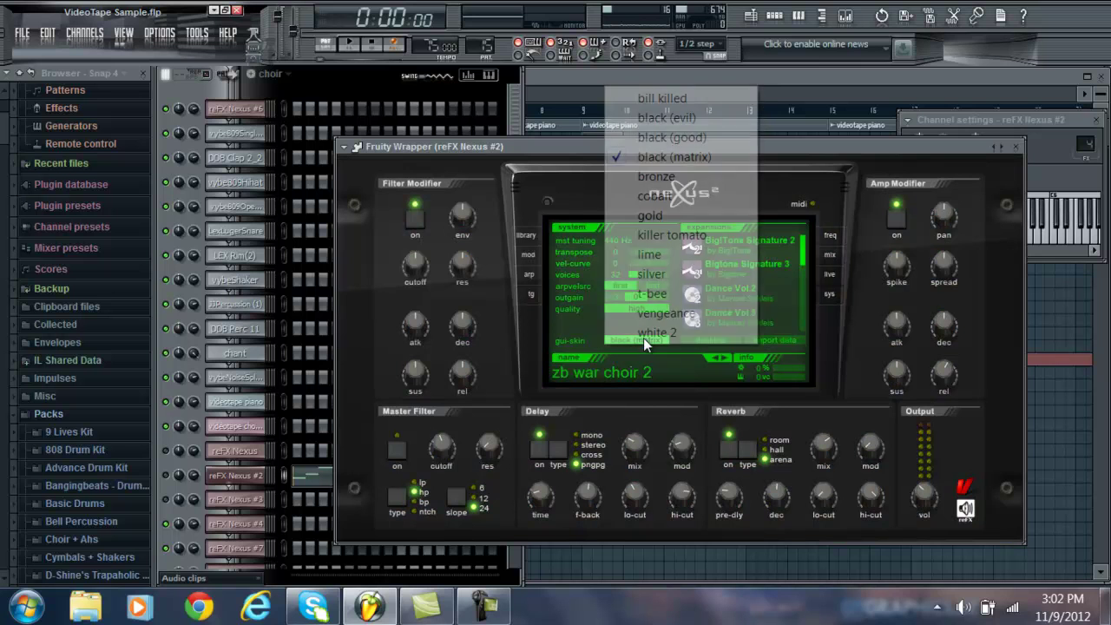
left_click(664, 275)
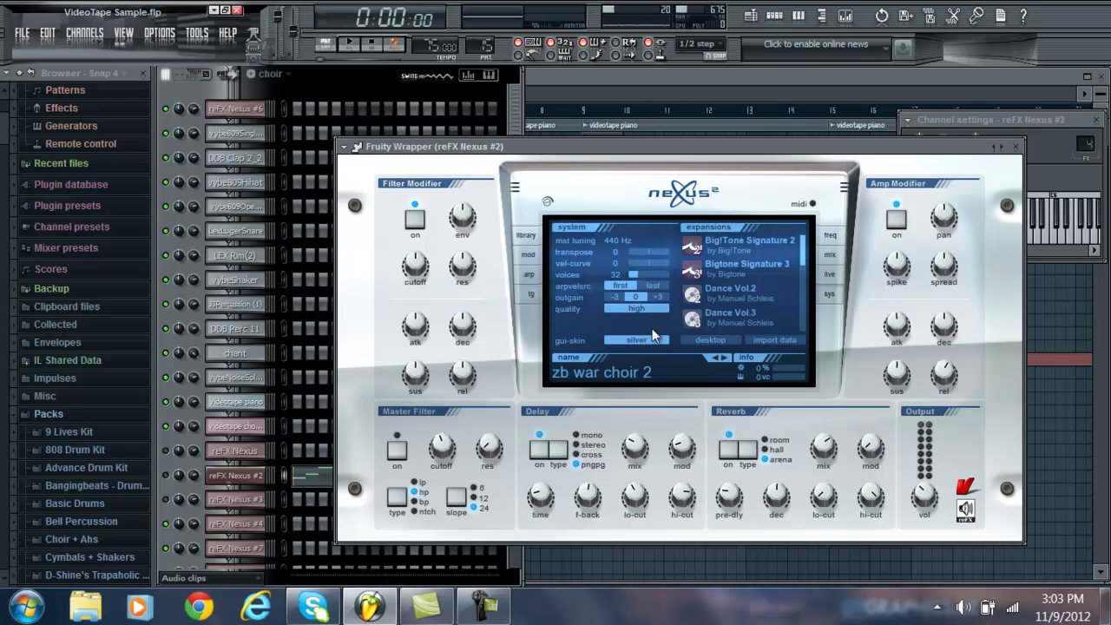
left_click(647, 341)
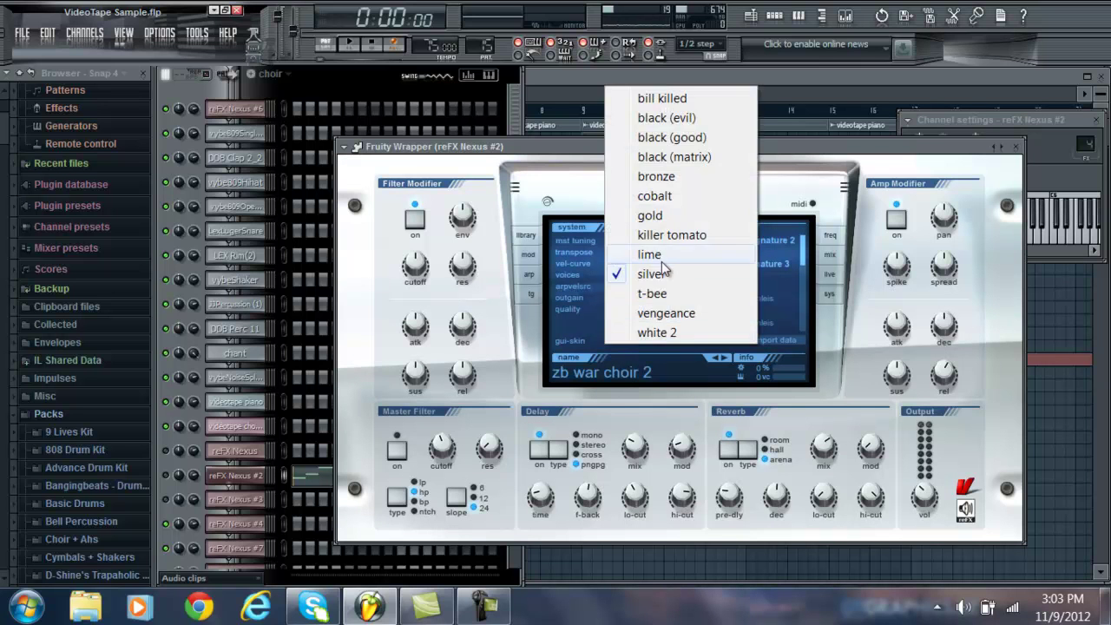
left_click(630, 216)
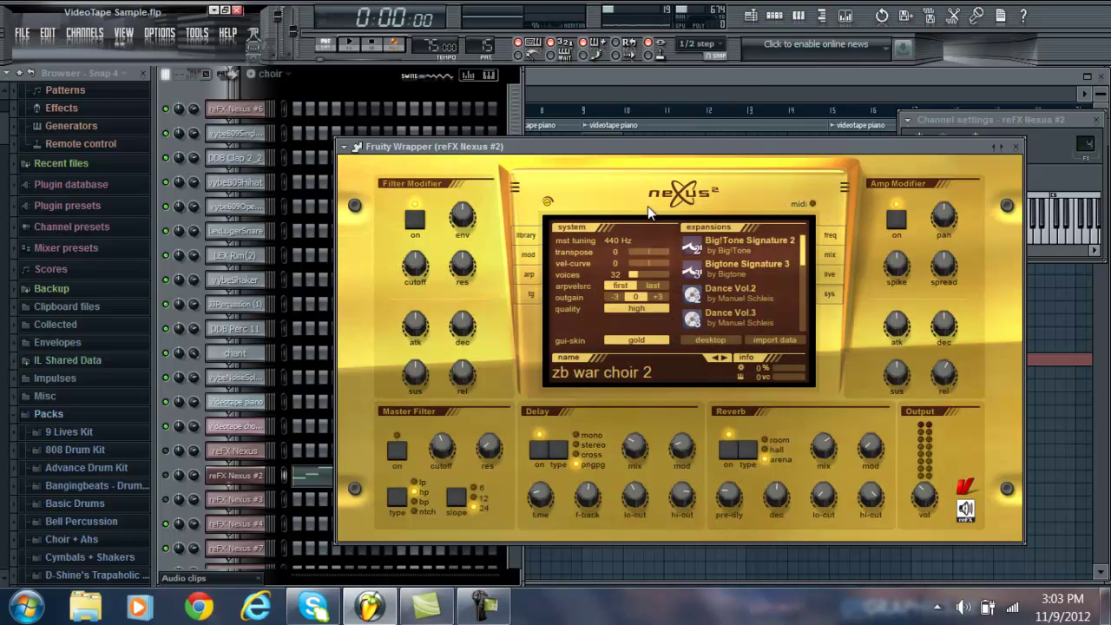
Close the reFX Nexus #2 plugin window and switch to the bass drum pattern.
left_click(1017, 145)
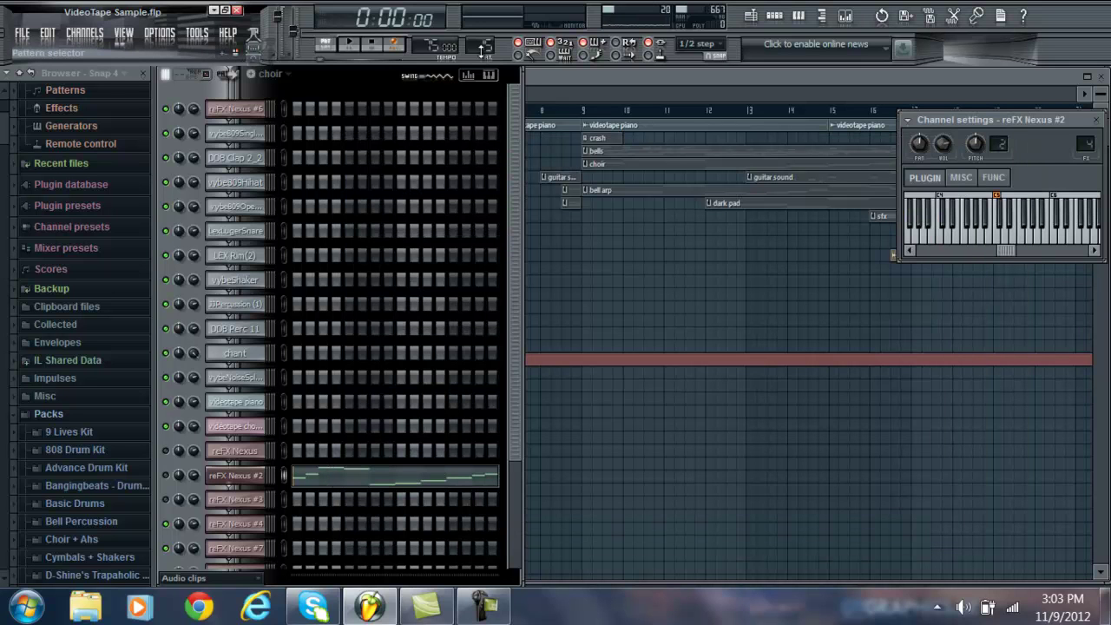
scroll(270, 73, "up", 2)
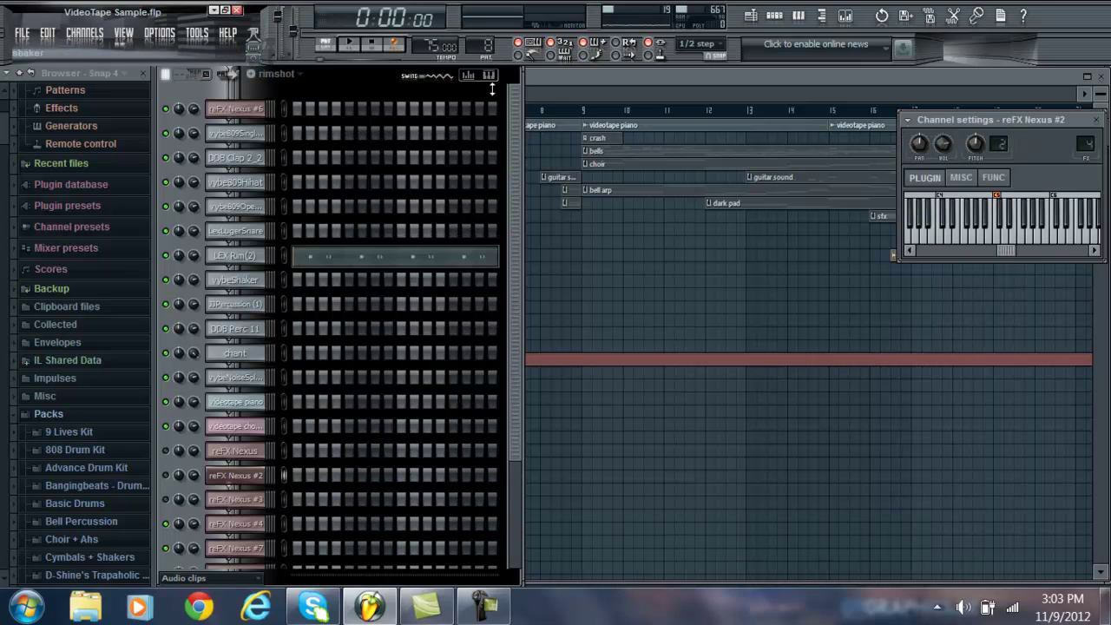
Open the Goin Hard Mastered project from the Projects folder without saving changes to VideoTape Sample.
left_click(22, 35)
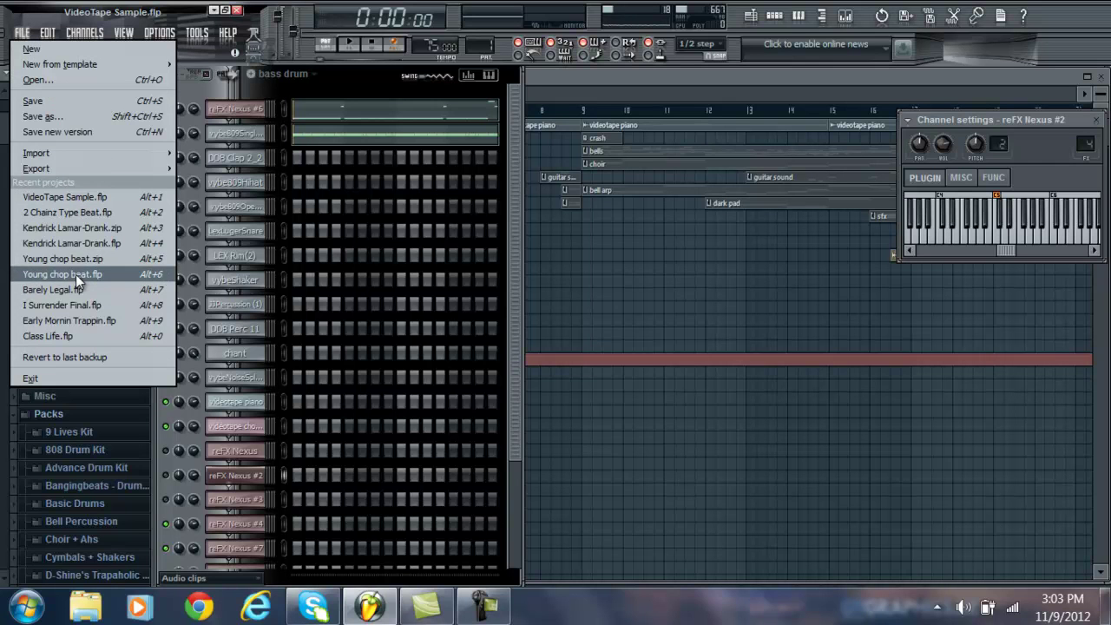
left_click(41, 80)
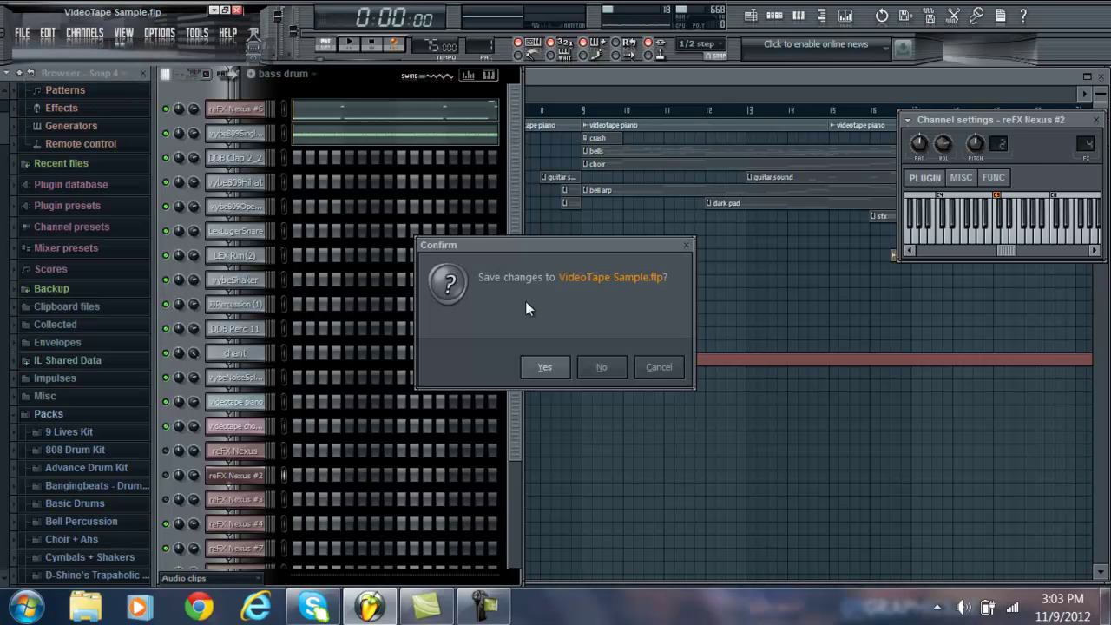
left_click(605, 365)
scroll(707, 330, "down", 20)
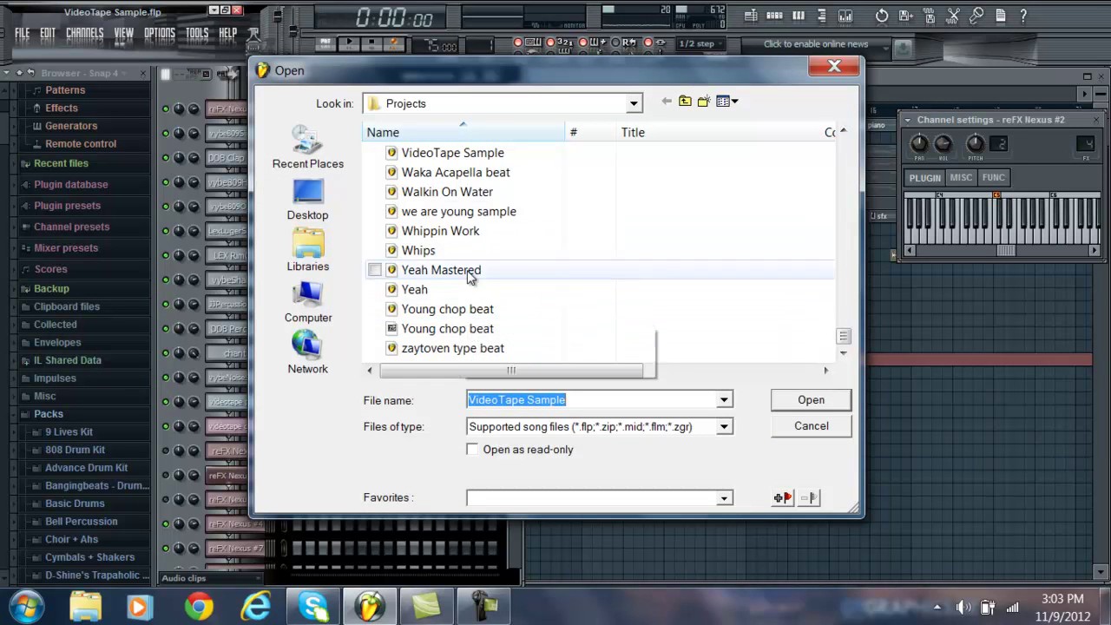
left_click(845, 133)
scroll(845, 133, "up", 9)
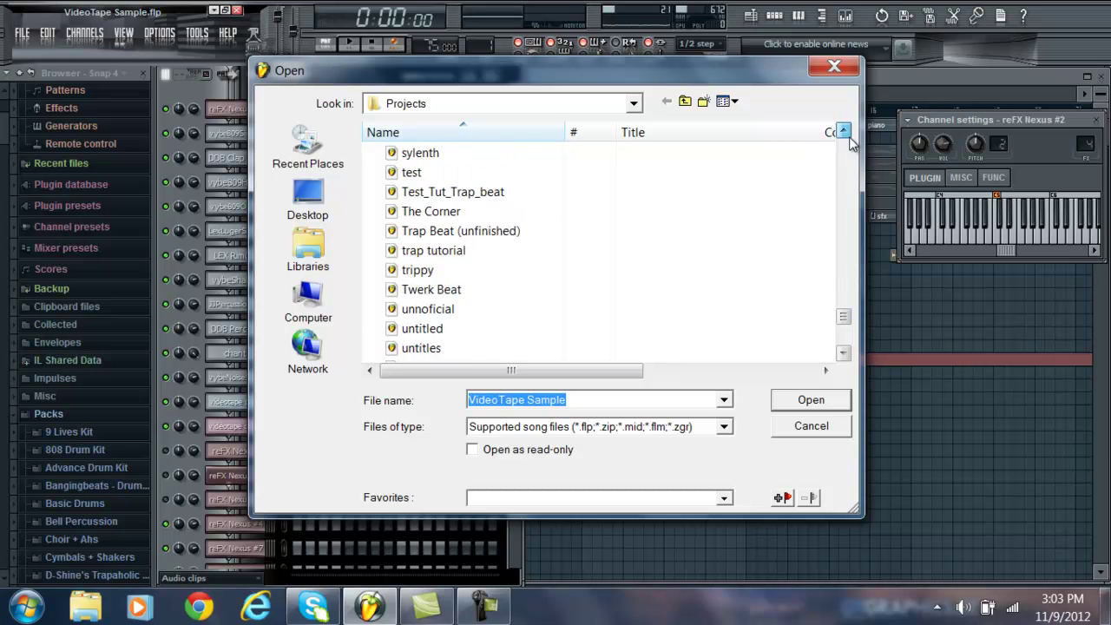
scroll(849, 143, "up", 2)
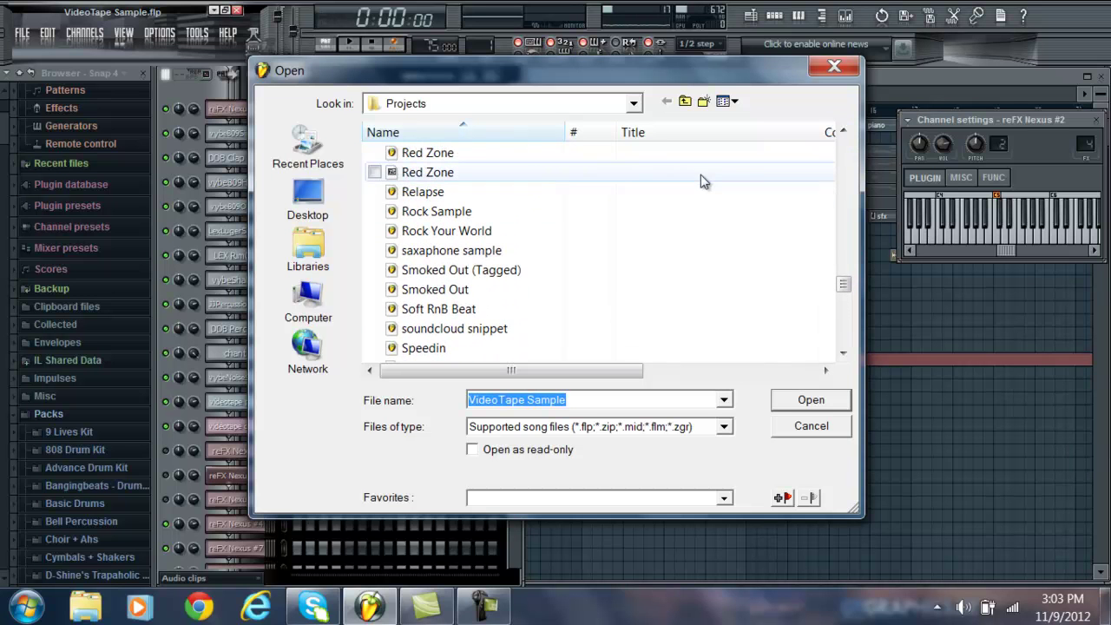
left_click_drag(848, 286, 810, 229)
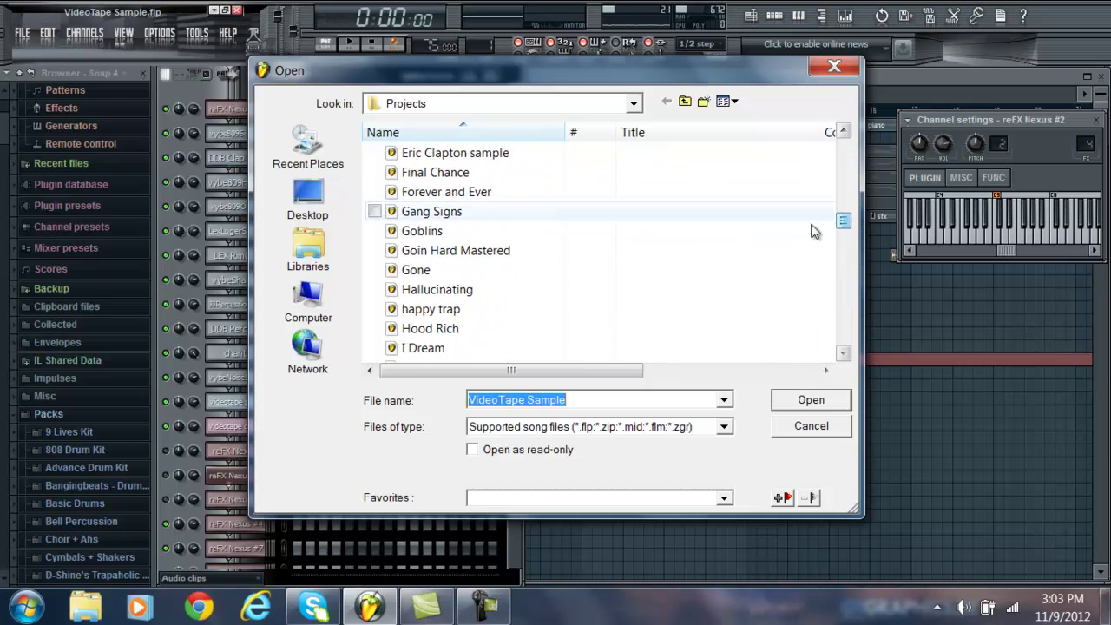
double_click(444, 249)
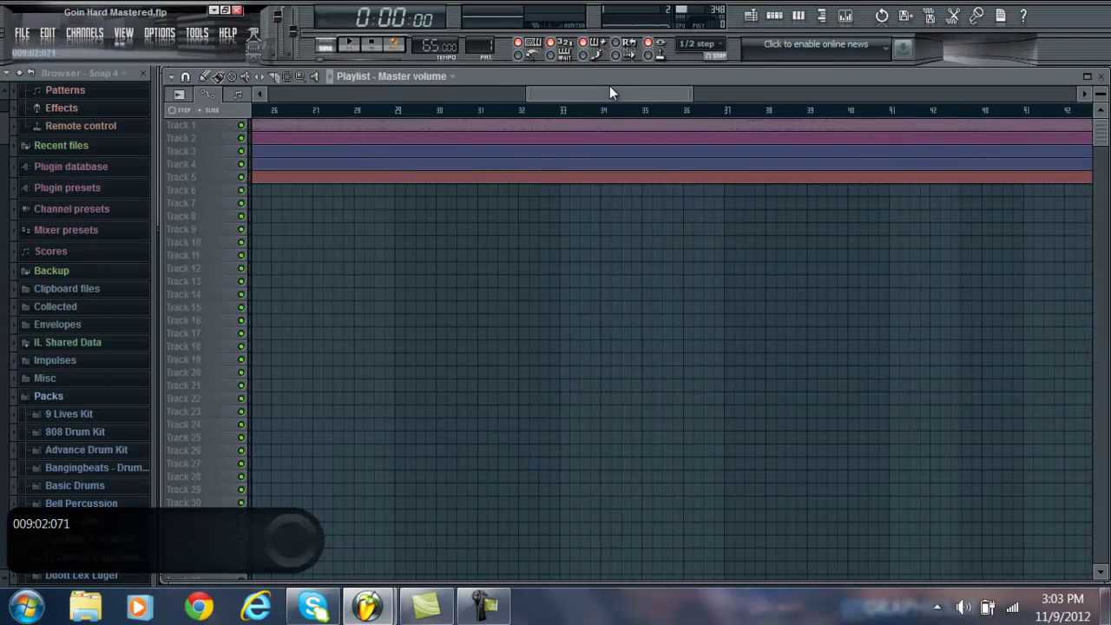
Show the start of the playlist with taller tracks to view the Goin Hard #2 waveform and its automation envelopes.
left_click_drag(652, 96, 264, 129)
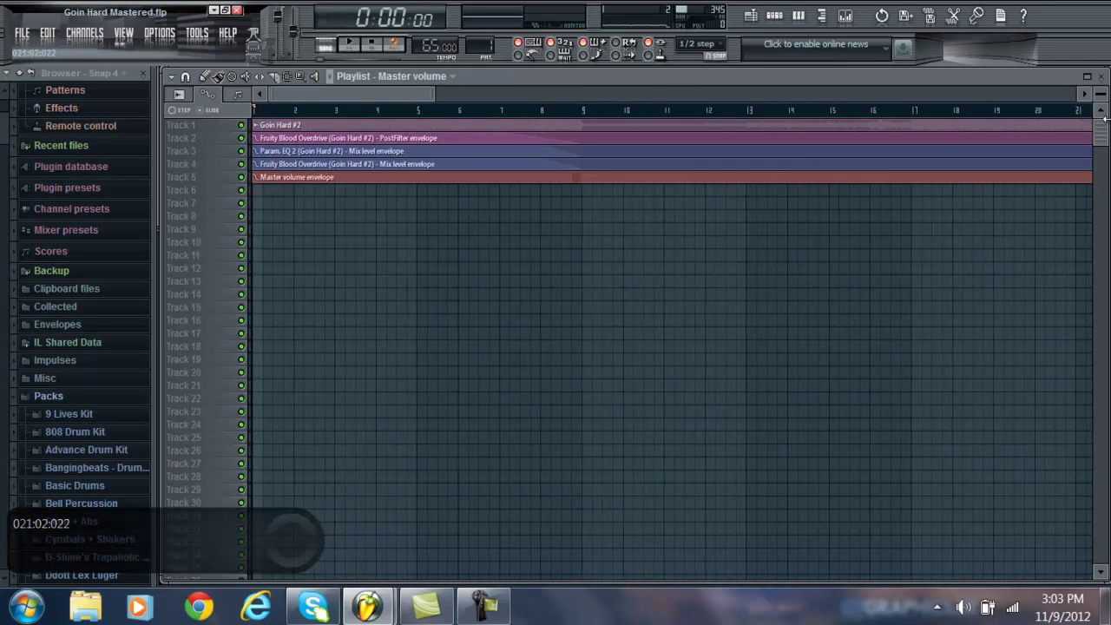
left_click_drag(1099, 97, 91, 603)
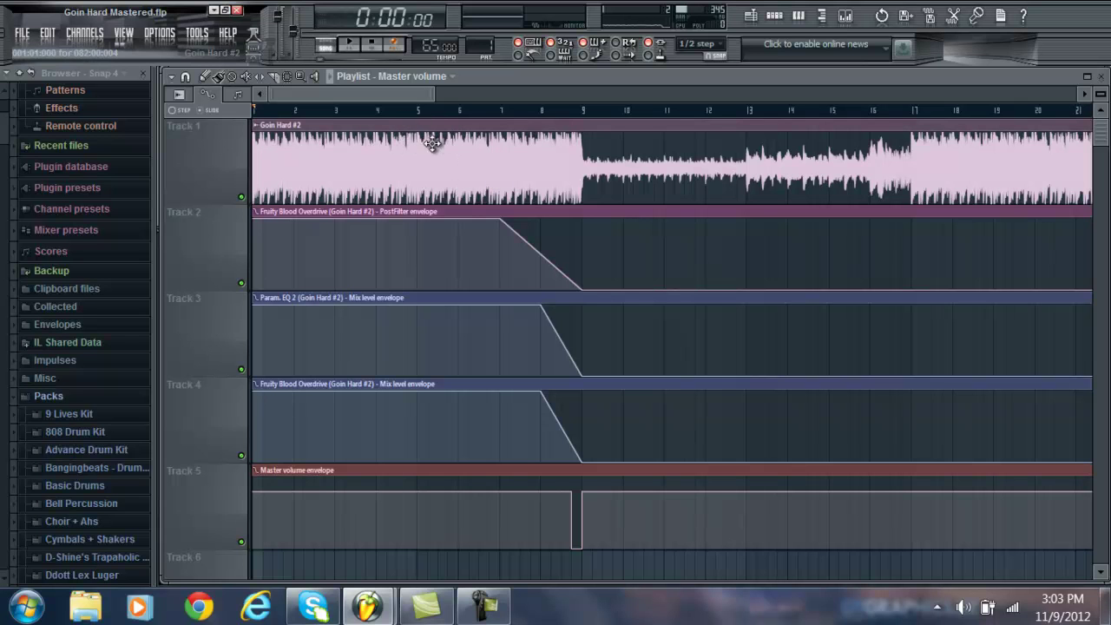
Play the Goin Hard playlist from the start, skip to bars 7 and 8 to hear the automation, and stop playback.
left_click_drag(431, 93, 404, 105)
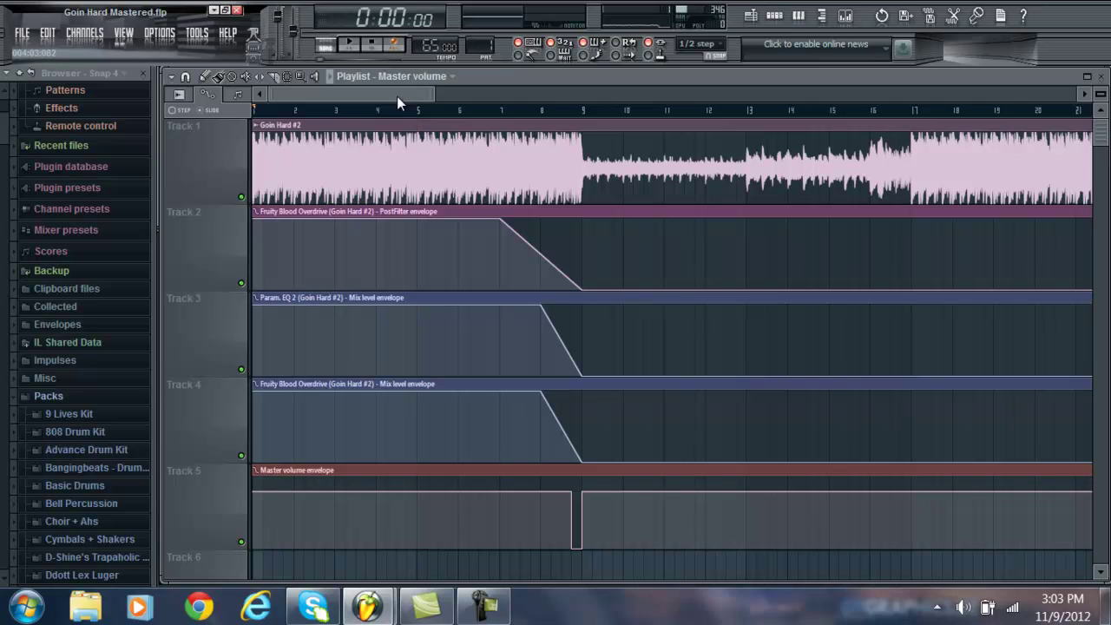
left_click(349, 44)
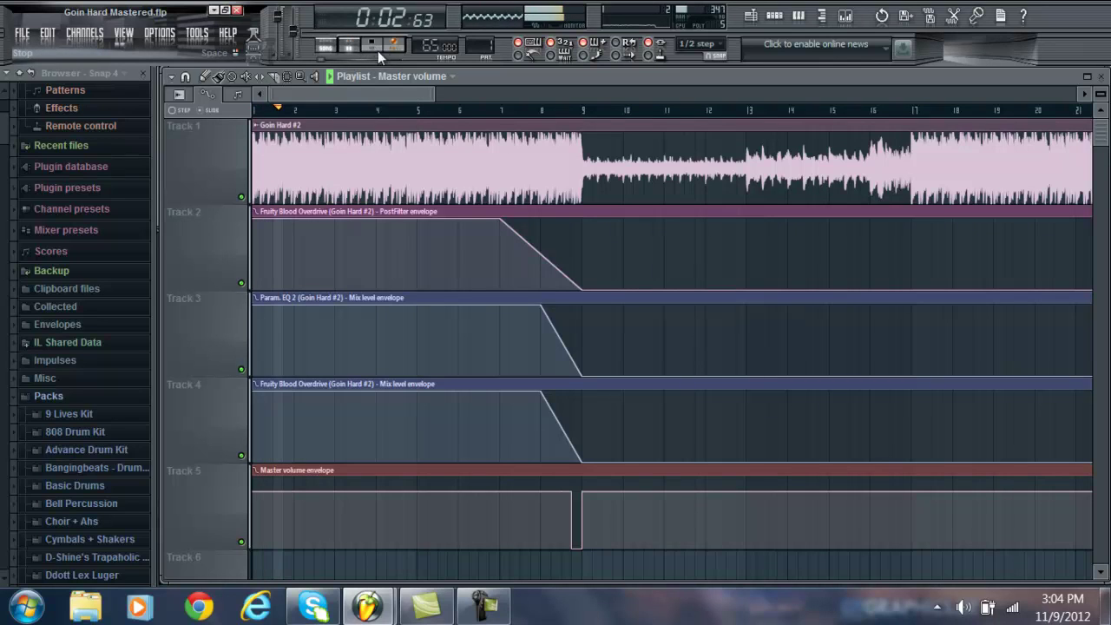
left_click(502, 109)
left_click(563, 111)
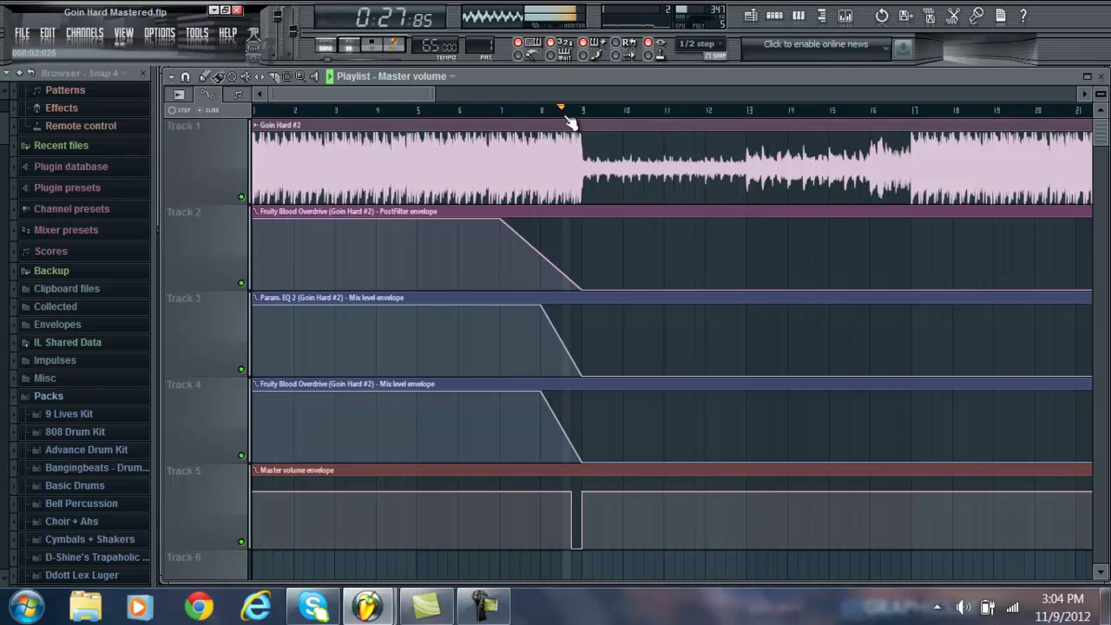
left_click(373, 44)
left_click(382, 50)
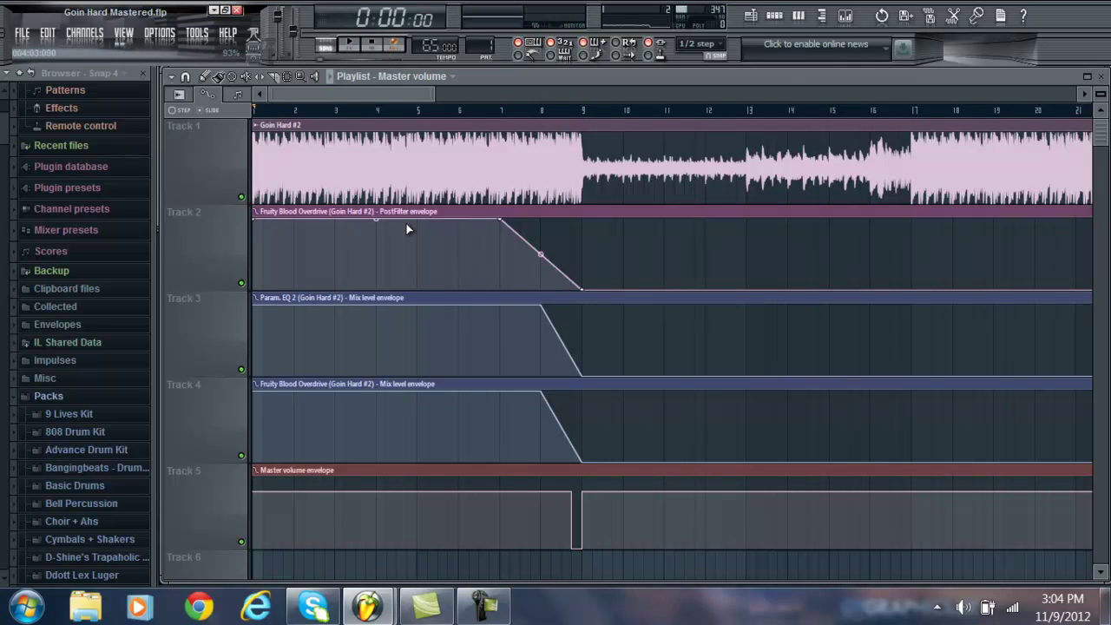
Show the step sequencer over the playlist, add a Sampler channel and open its channel settings.
left_click(852, 19)
left_click(852, 19)
left_click(772, 17)
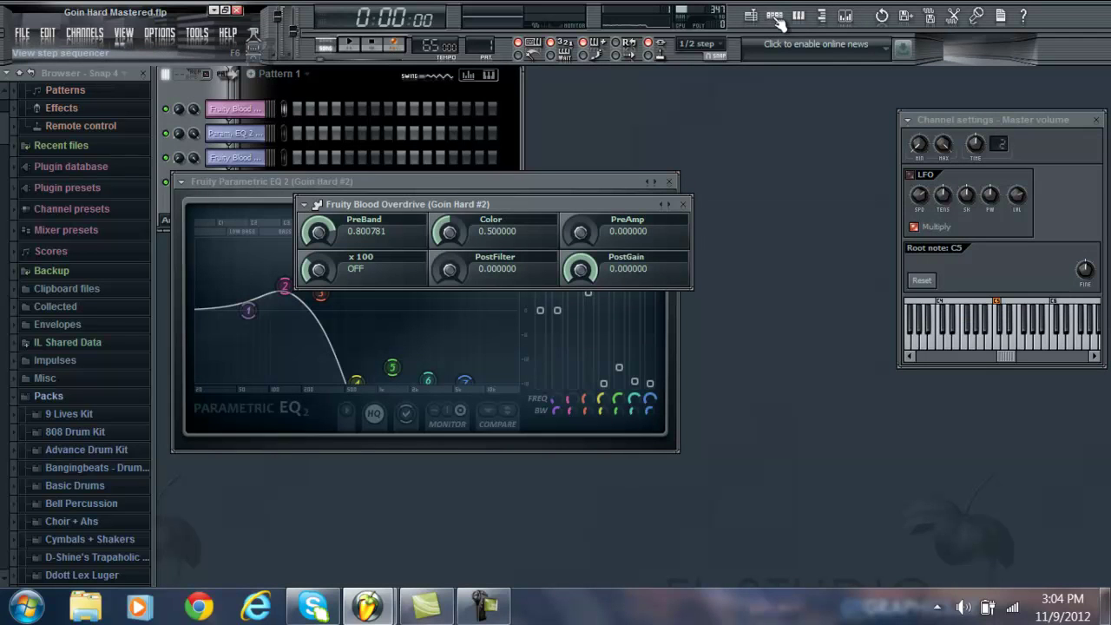
left_click(751, 15)
left_click(775, 19)
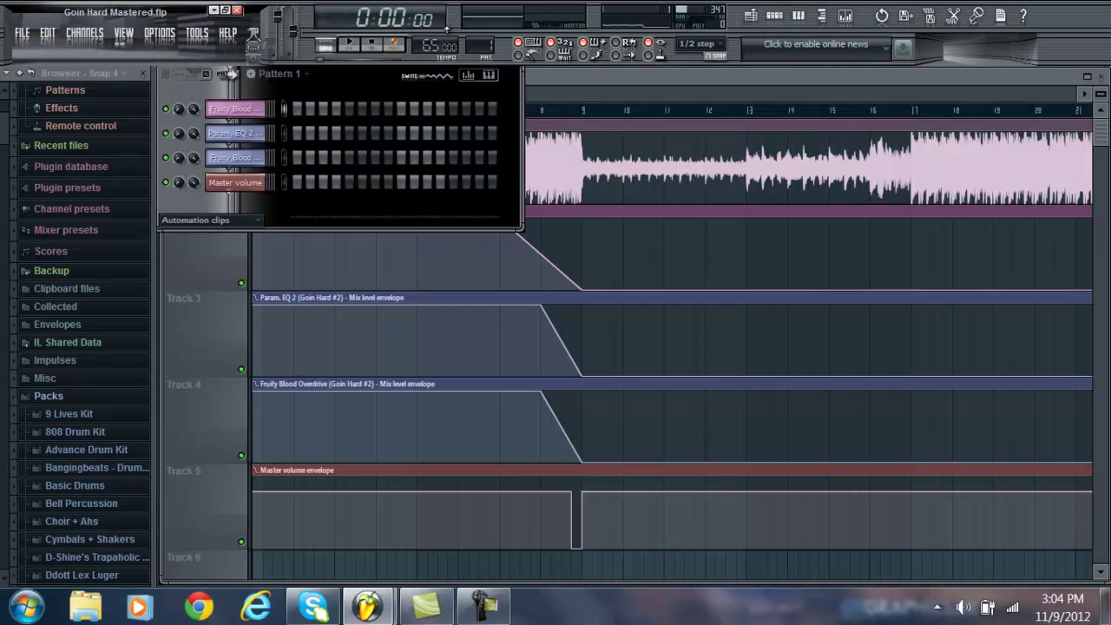
left_click(90, 35)
mouse_move(87, 47)
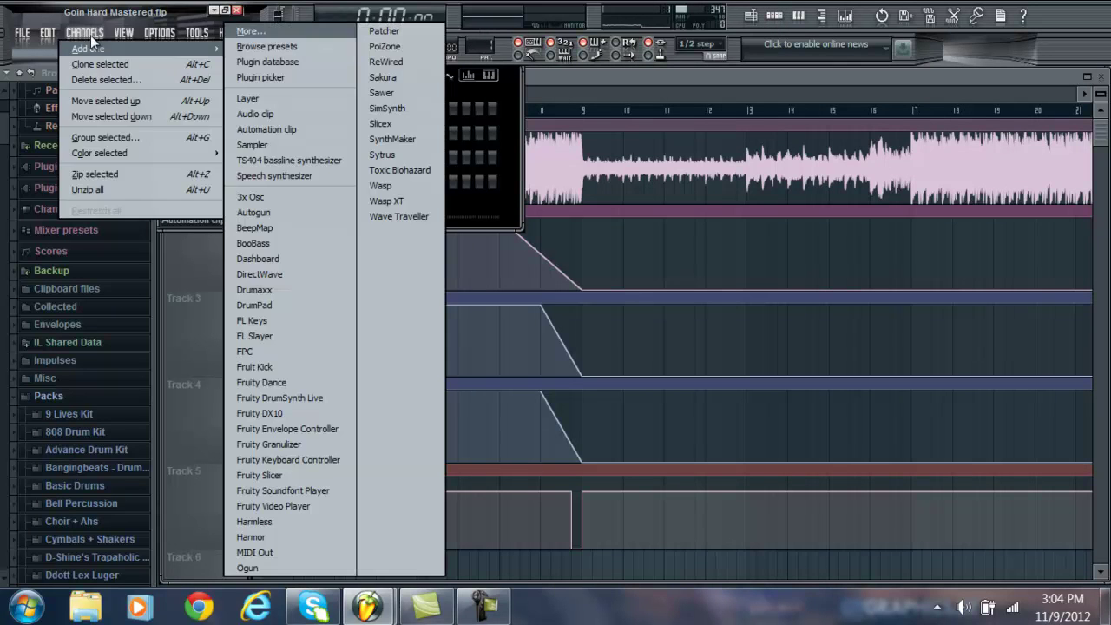
left_click(263, 138)
left_click(261, 207)
left_click(268, 211)
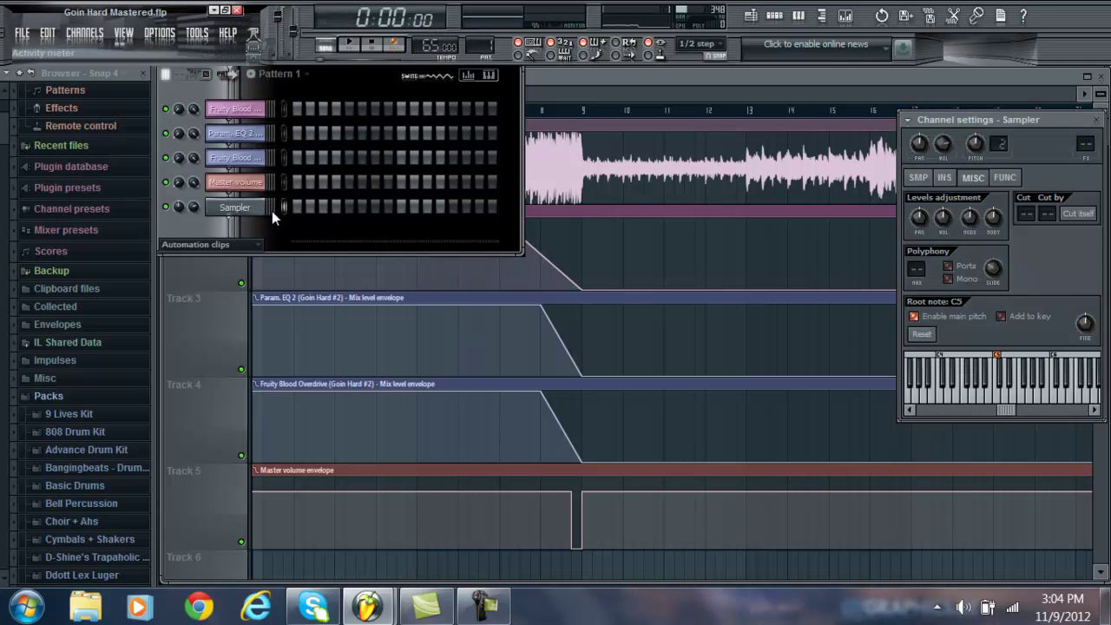
Load Goin Hard.mp3 from the FL Studio Data\Projects folder into the new Sampler channel.
left_click(925, 180)
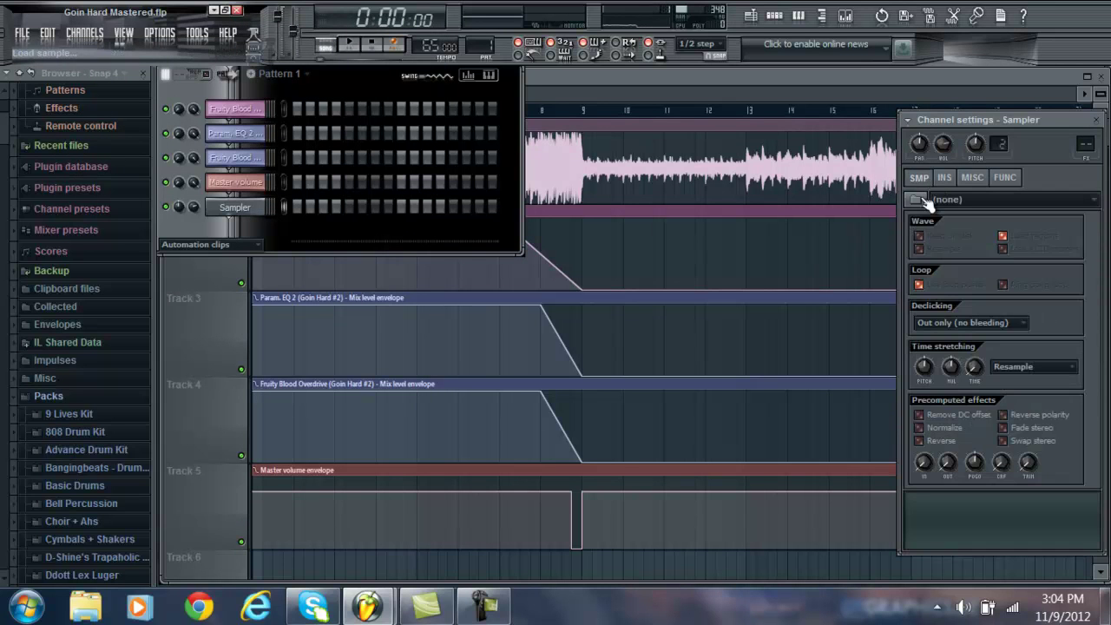
left_click(921, 196)
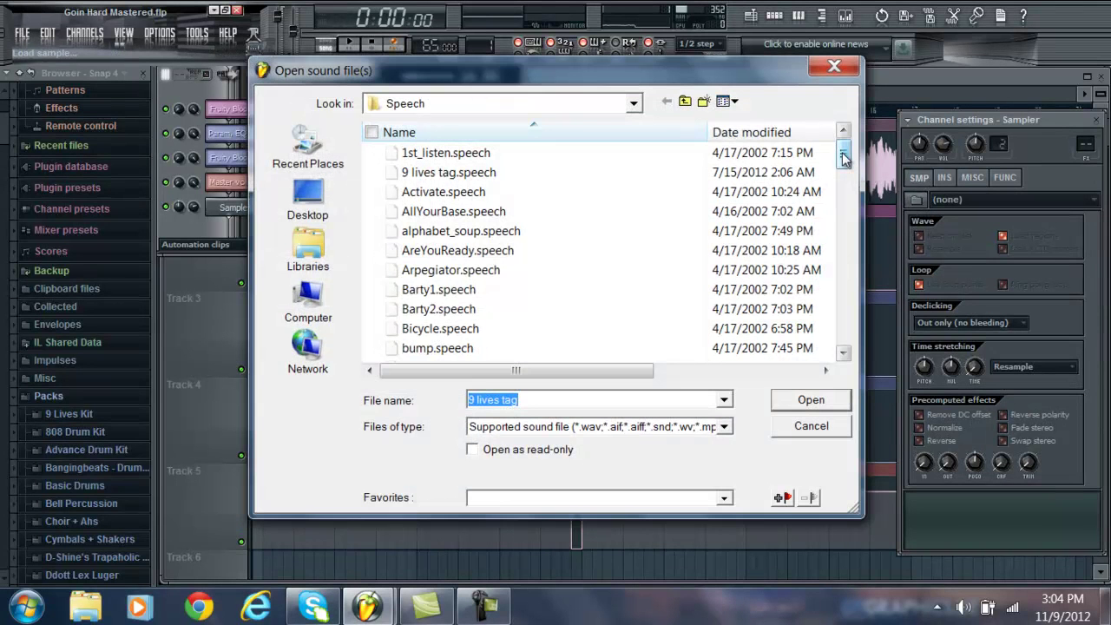
left_click(633, 103)
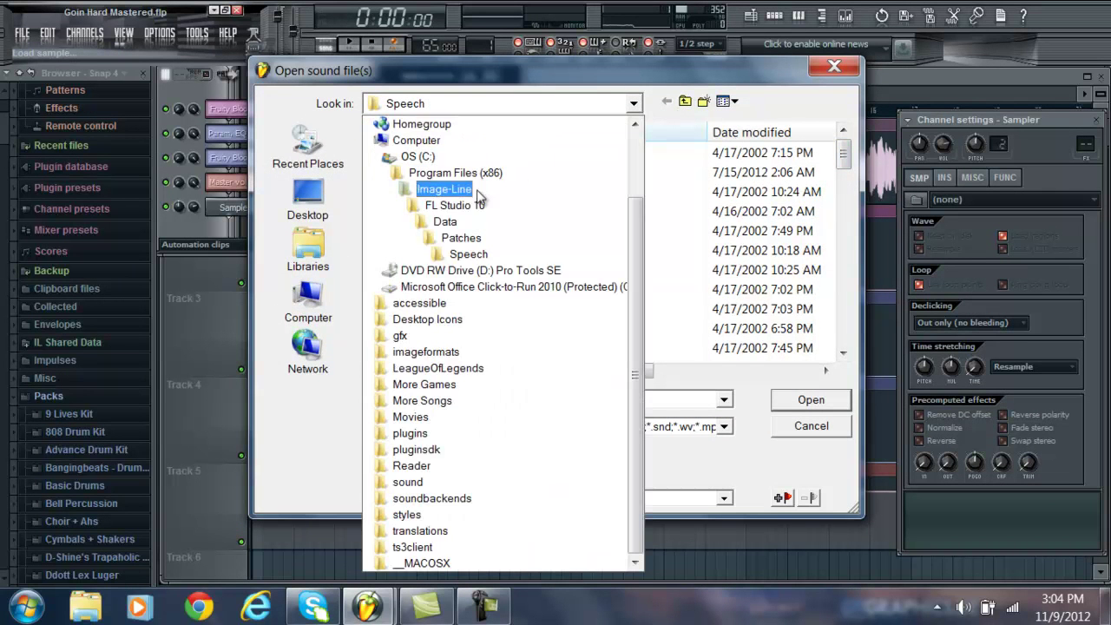
left_click(458, 222)
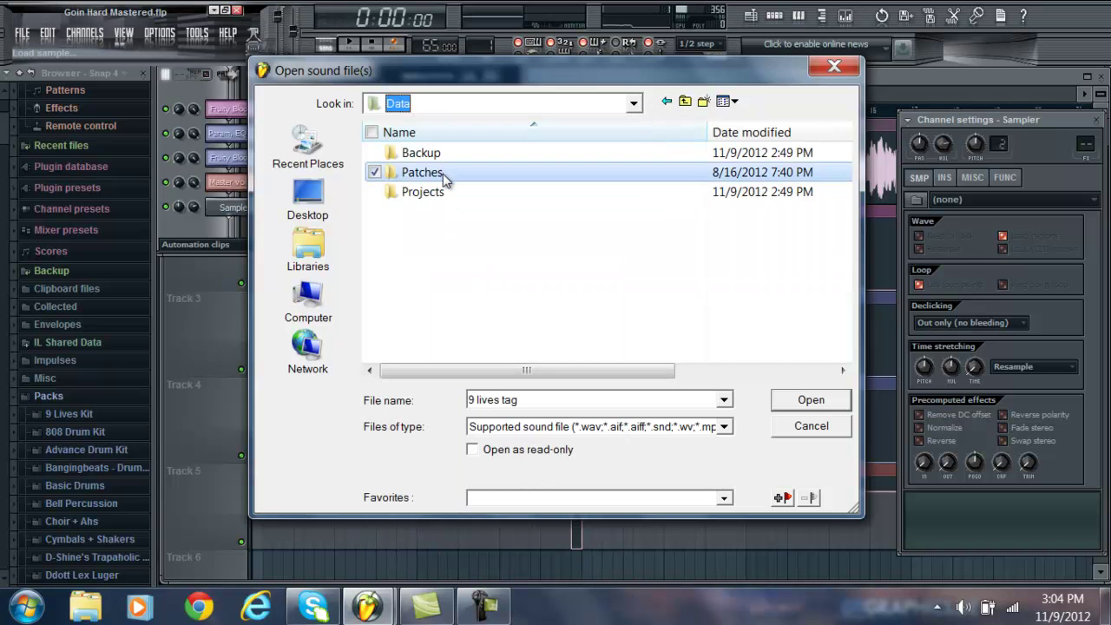
double_click(446, 192)
scroll(452, 302, "down", 5)
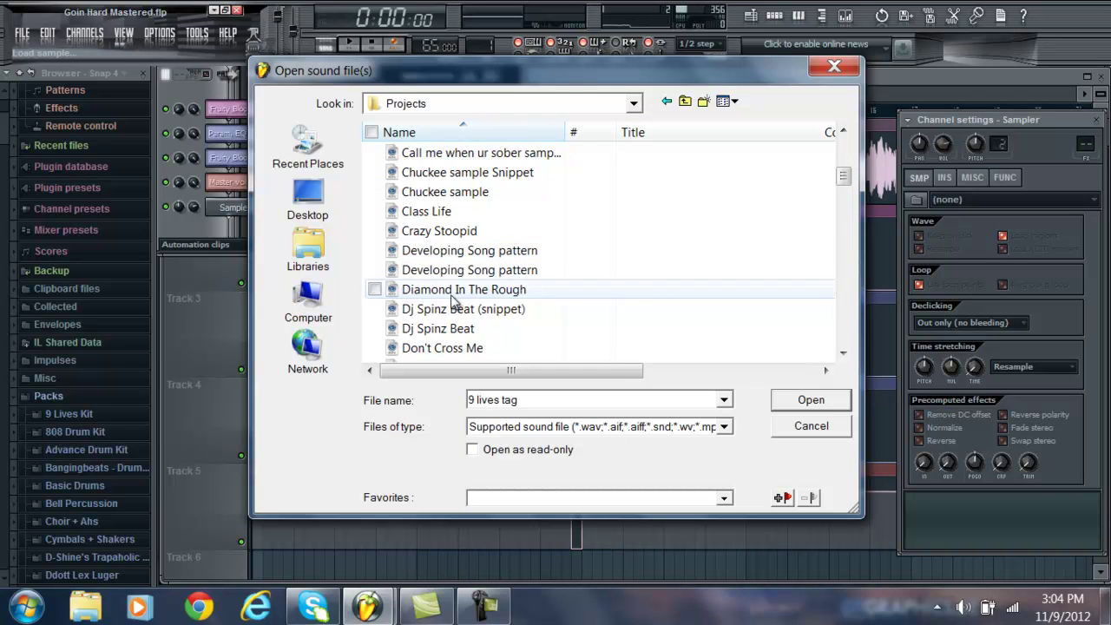
scroll(452, 301, "down", 3)
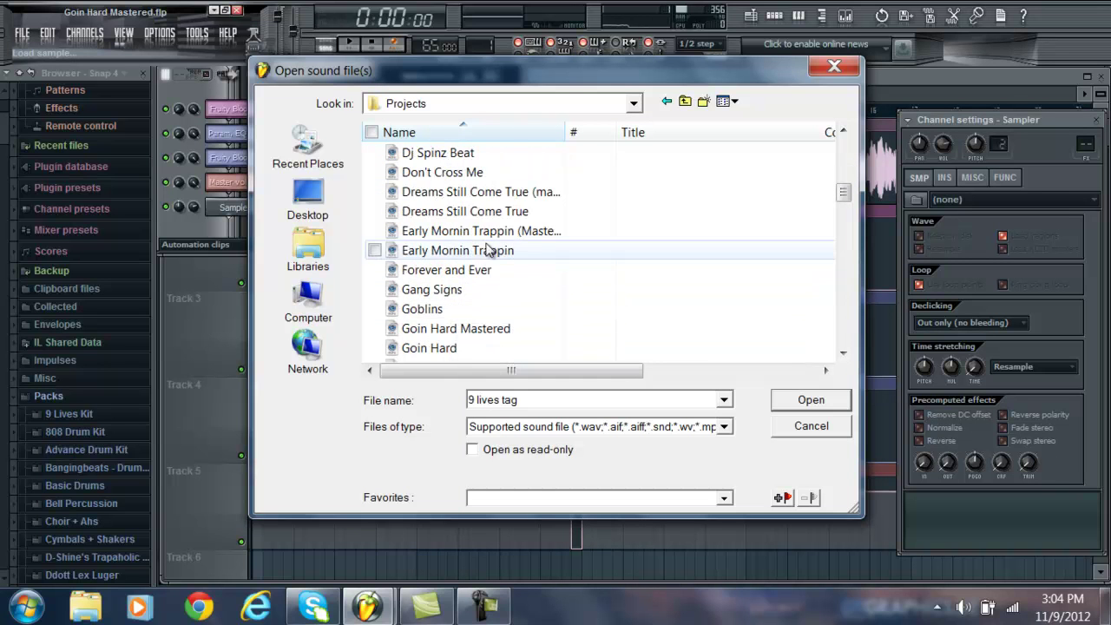
scroll(484, 250, "down", 4)
scroll(477, 208, "up", 1)
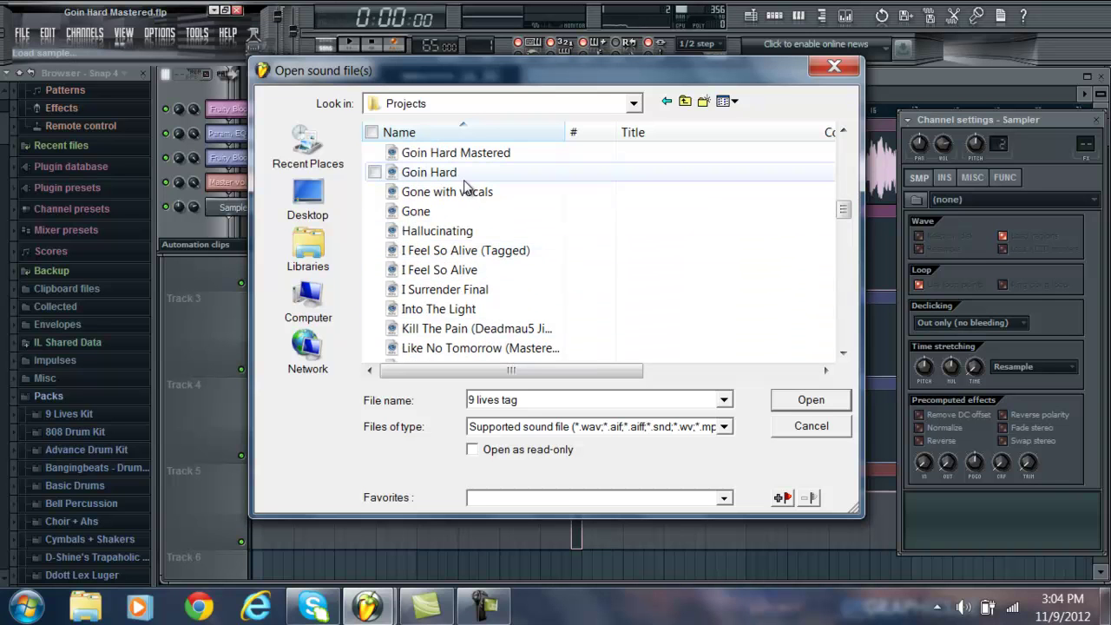
scroll(486, 319, "down", 20)
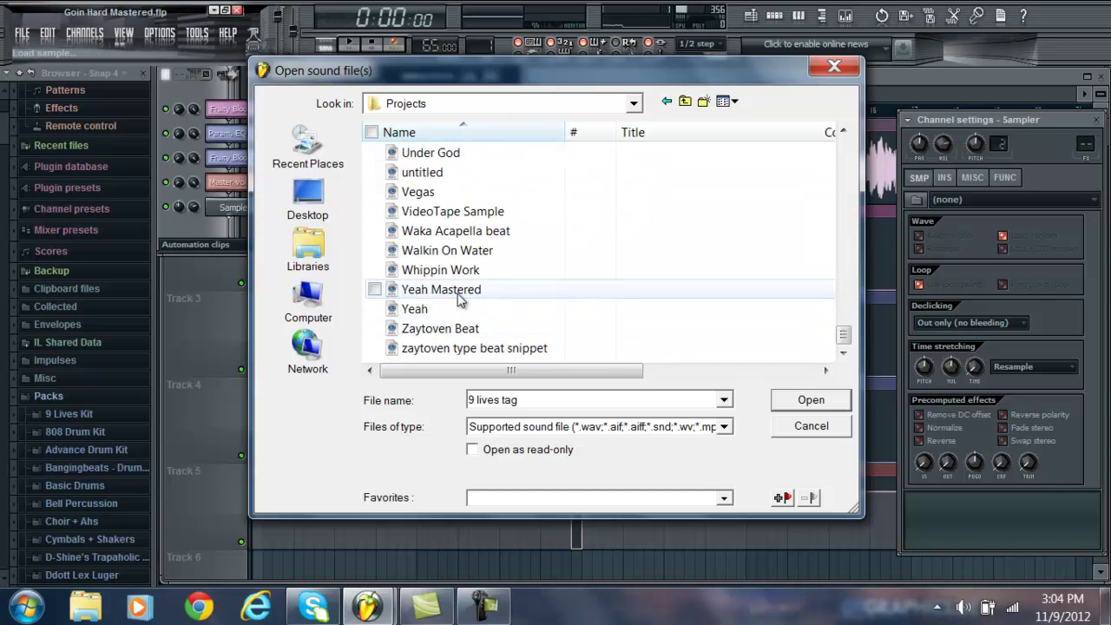
scroll(454, 266, "up", 2)
scroll(451, 234, "up", 15)
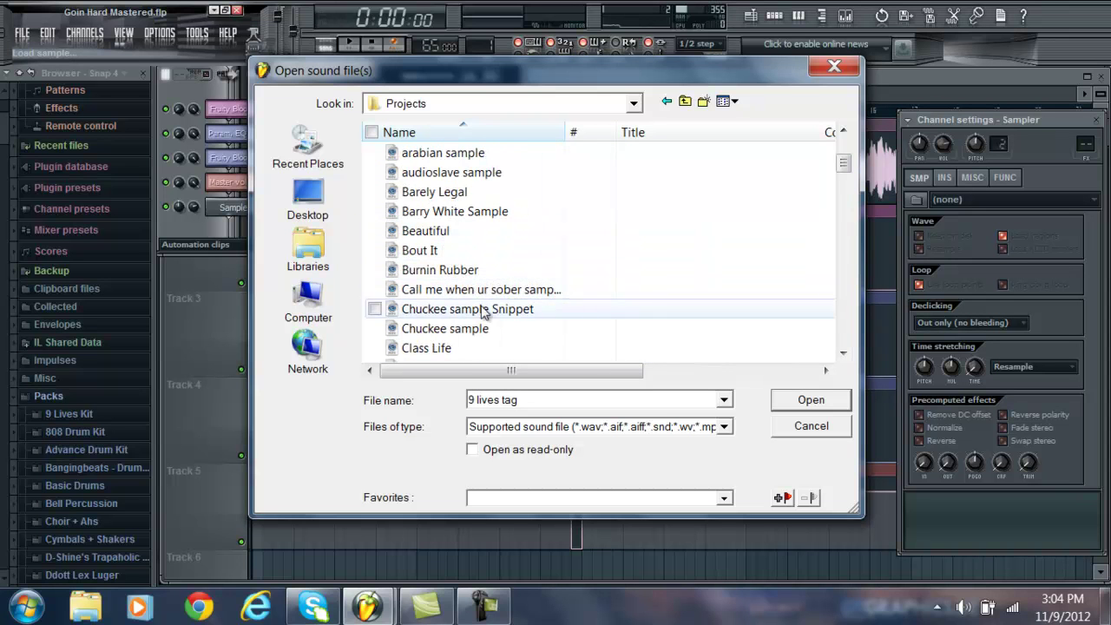
left_click_drag(845, 167, 835, 208)
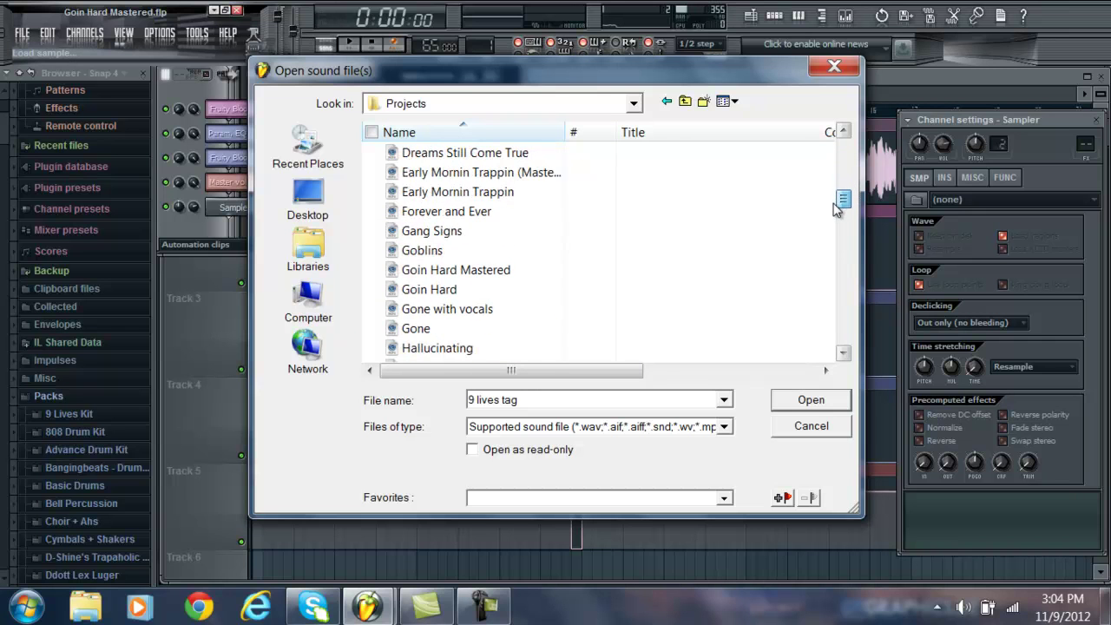
double_click(445, 289)
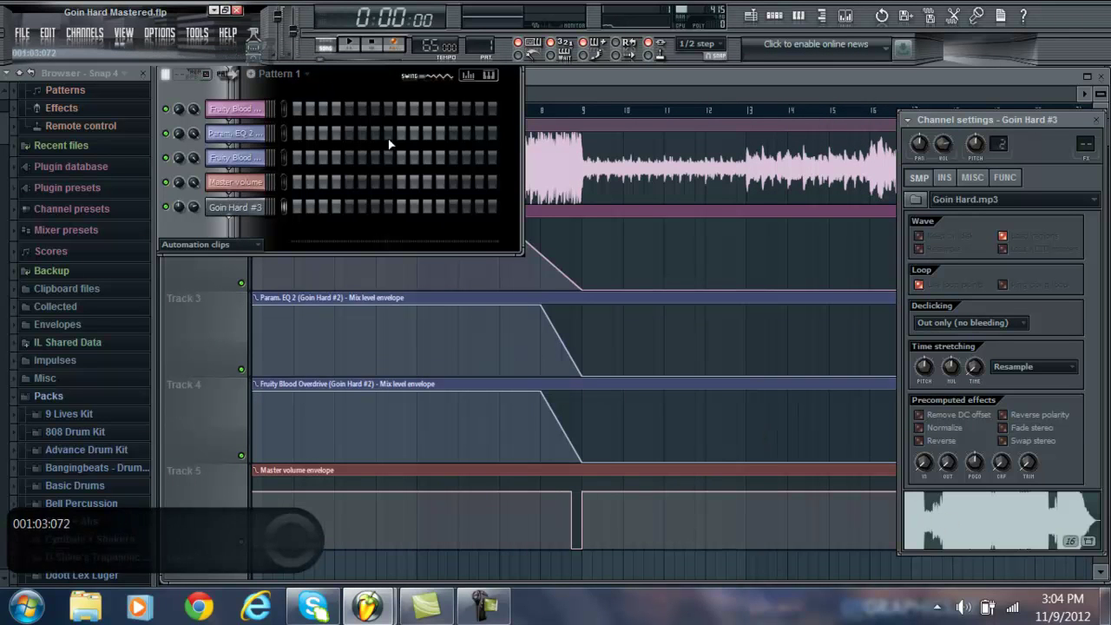
Open the Goin Hard sample in Edison, play it, dismiss the Apple Software Update window and stop playback.
right_click(948, 531)
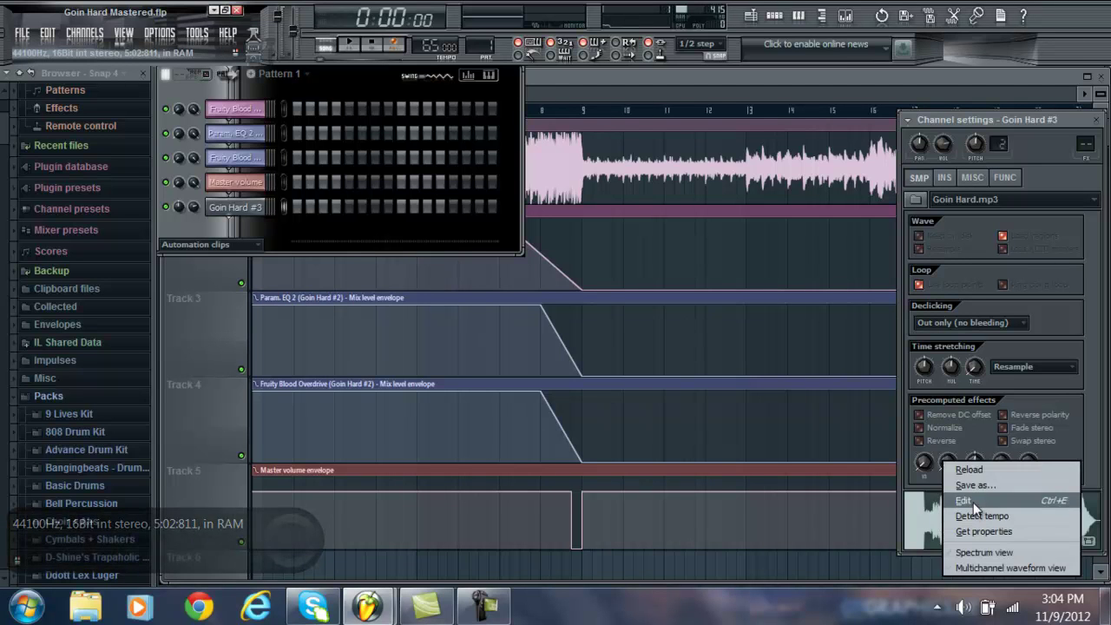
left_click(973, 502)
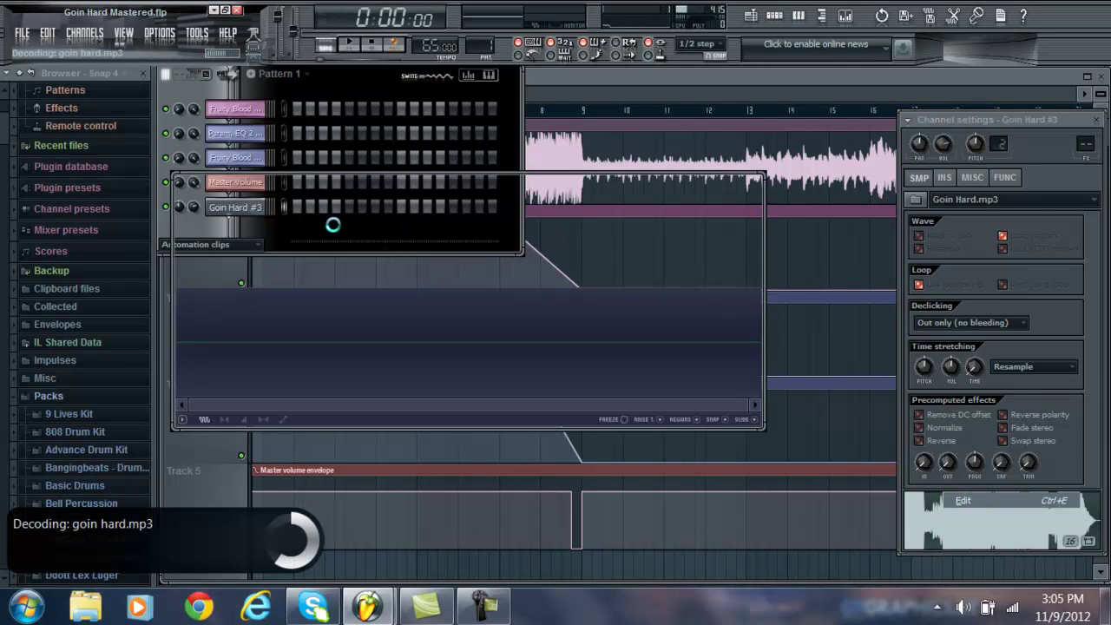
key("space")
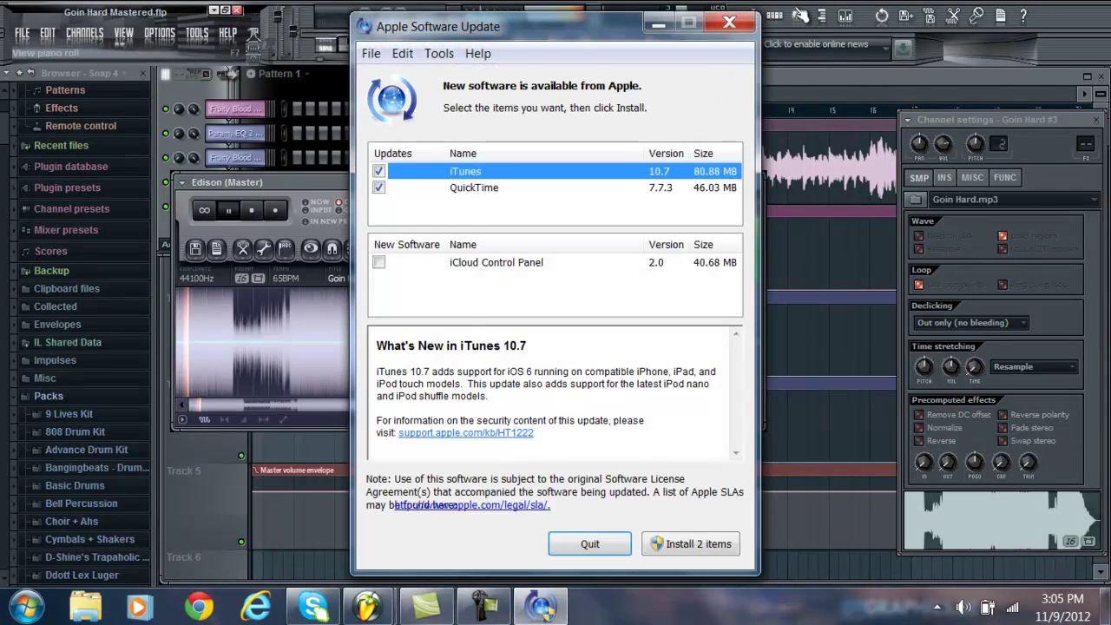
left_click(727, 26)
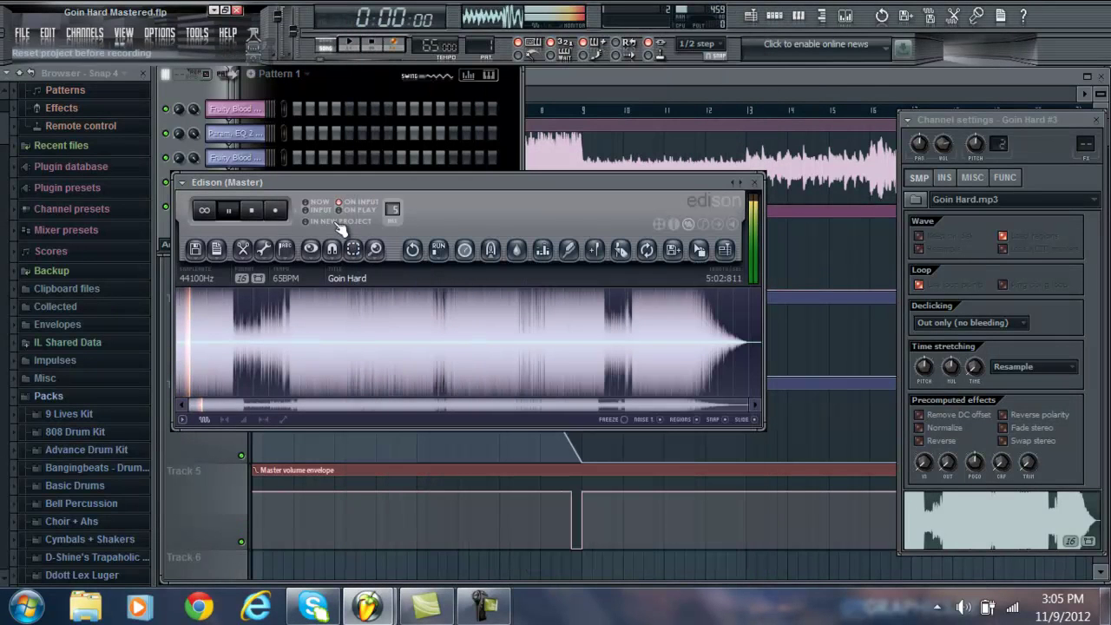
left_click(256, 214)
Select the sample's opening from 0:000 to about 36:590 in Edison, clear the selection and close Edison.
mouse_move(237, 315)
left_mouse_down()
mouse_move(226, 326)
mouse_move(247, 318)
left_mouse_up()
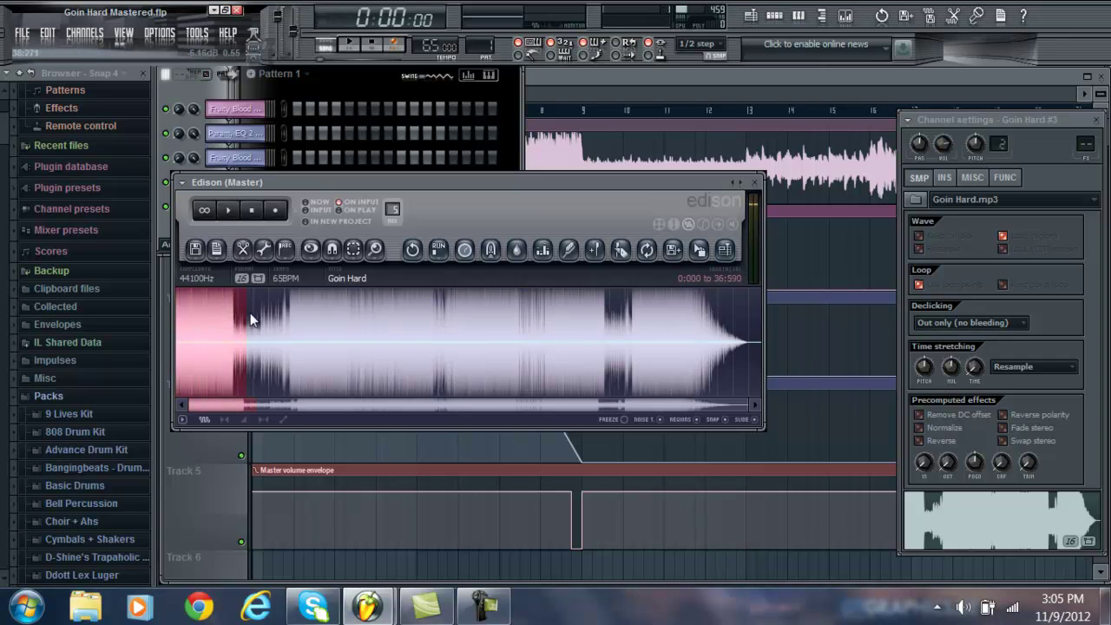
left_click(274, 299)
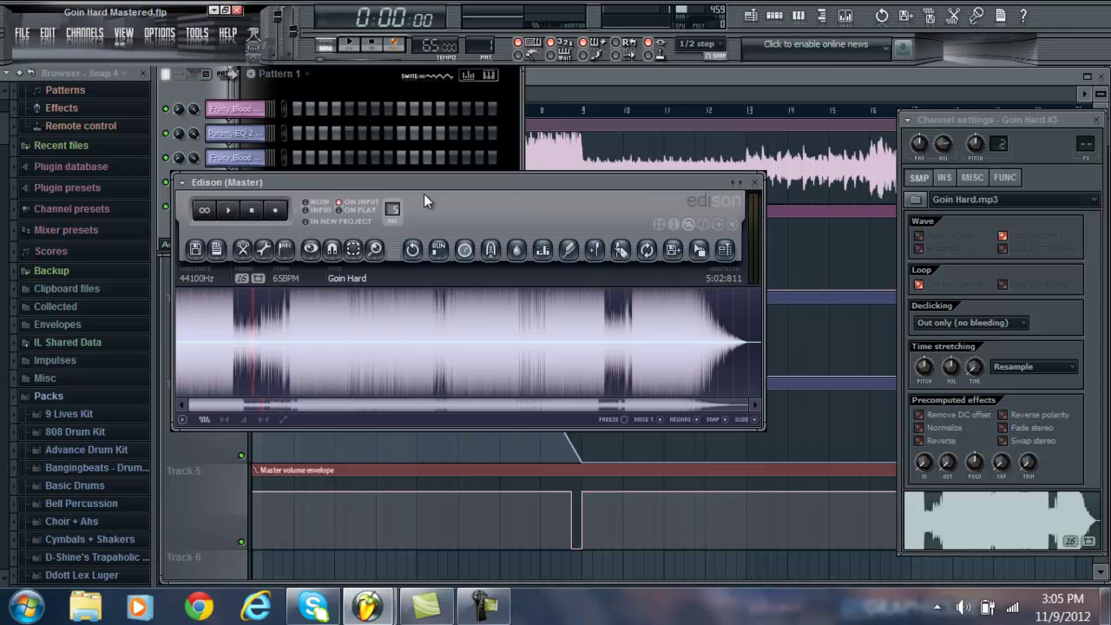
left_click(756, 184)
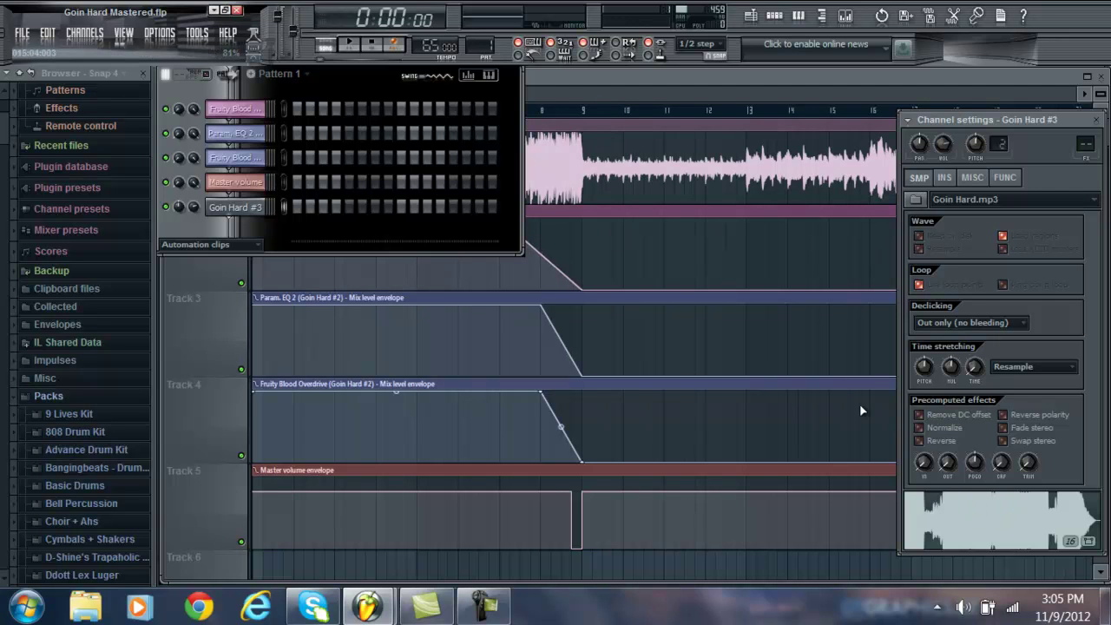
Bring back the step sequencer over the playlist and reopen the Goin Hard #3 channel settings.
left_click(716, 80)
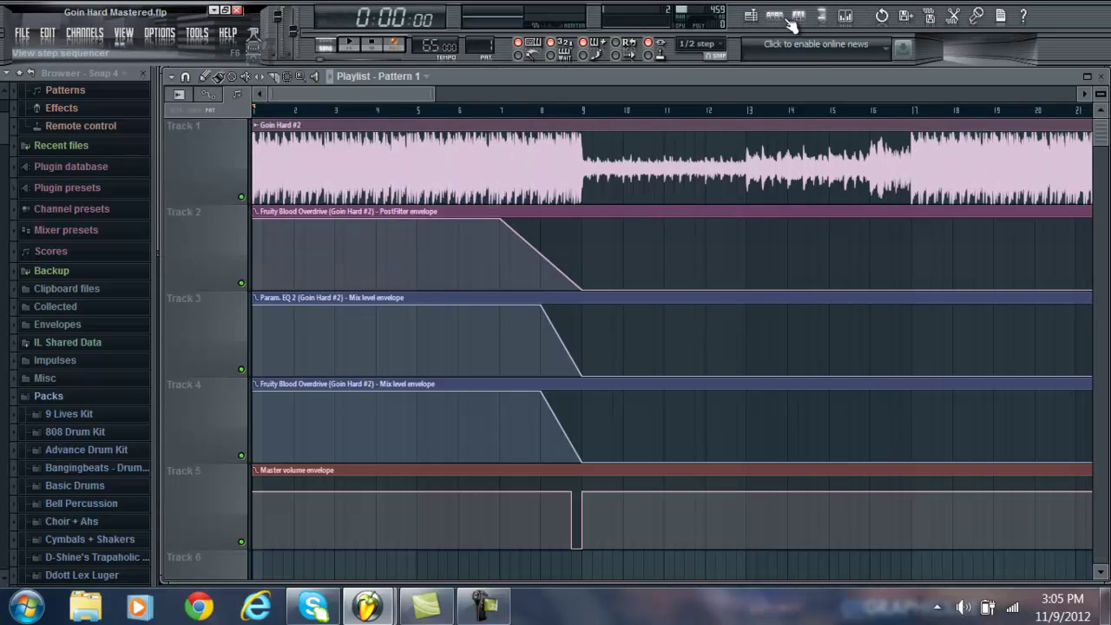
left_click(770, 19)
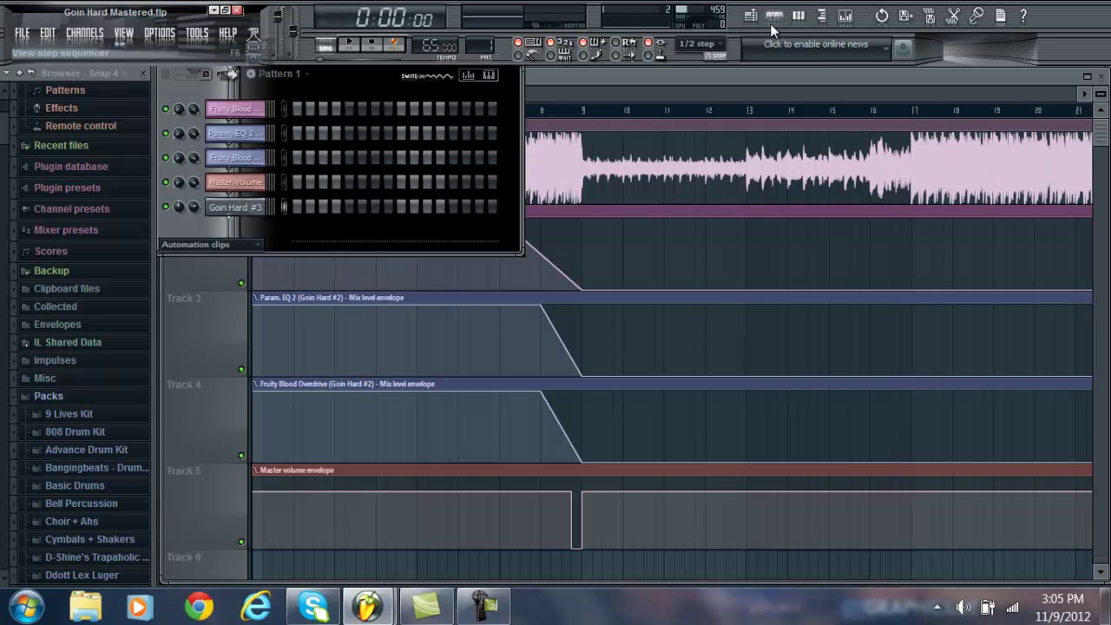
left_click(234, 212)
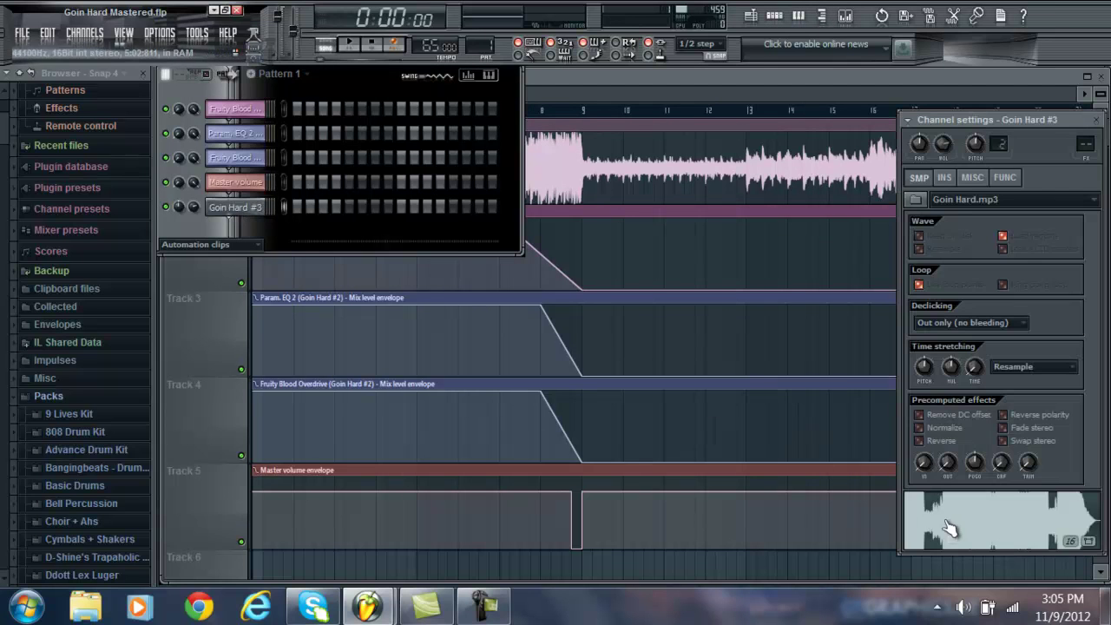
Place a Goin Hard #2 audio clip on Track 6 and move it to the start of the playlist.
left_click(828, 565)
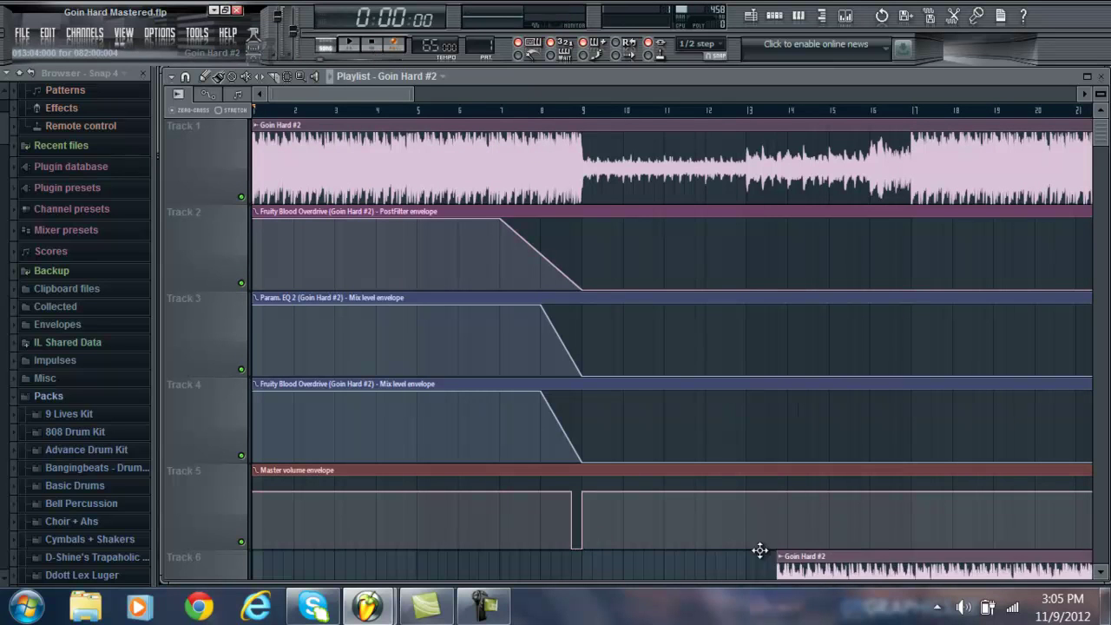
left_click_drag(881, 560, 303, 564)
scroll(607, 365, "down", 3)
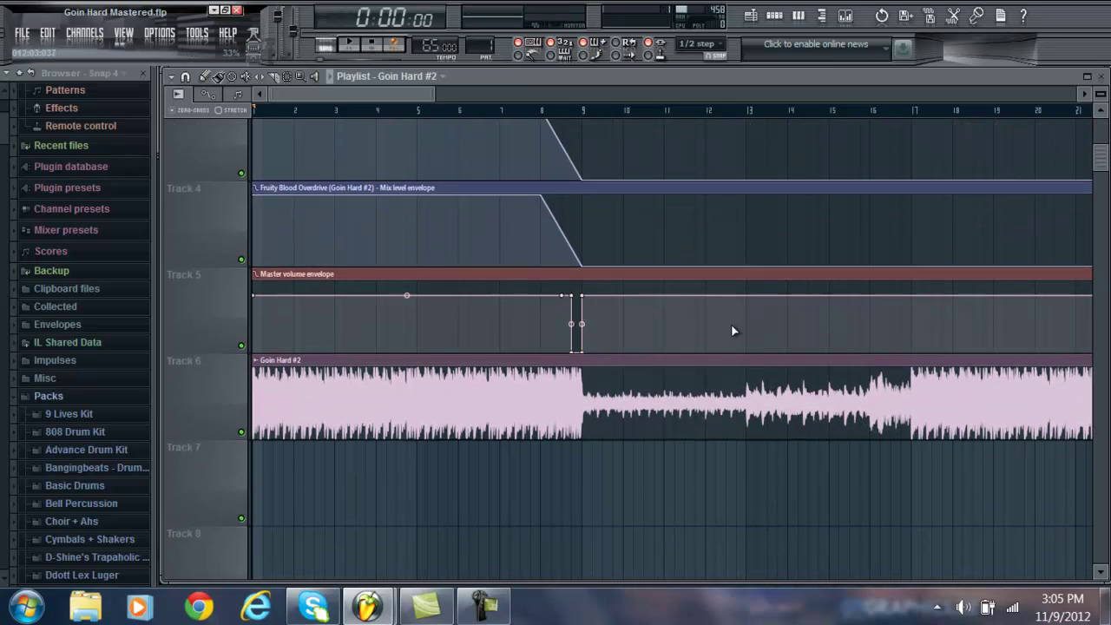
Examine the Goin Hard #2 audio clip's channel settings, opening them from the Track 6 clip and from the step sequencer.
double_click(719, 378)
left_click(1096, 119)
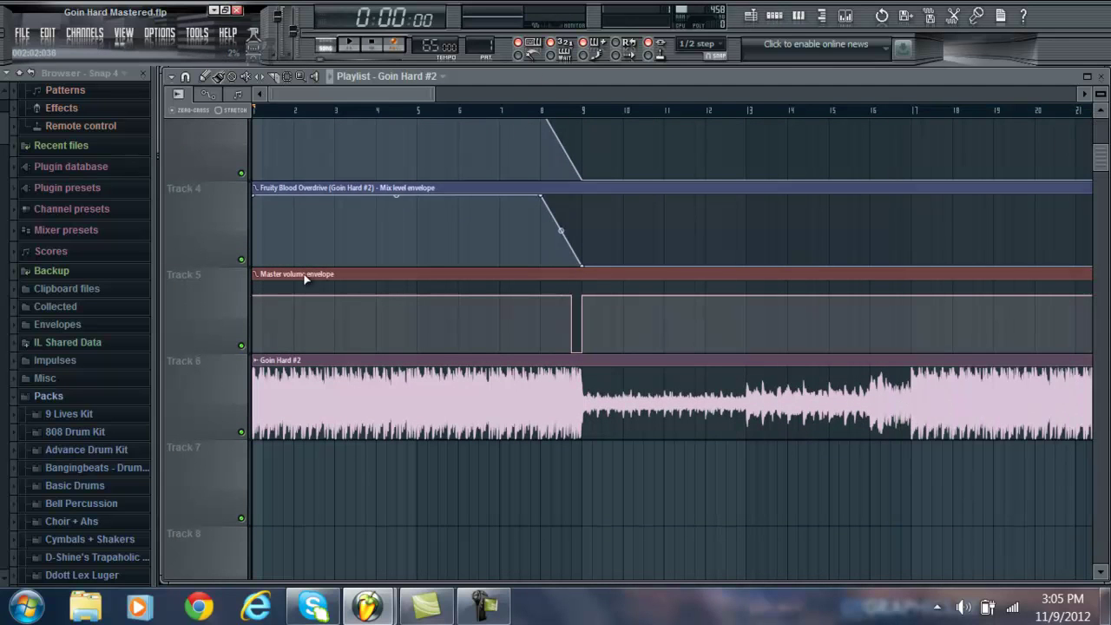
left_click(774, 16)
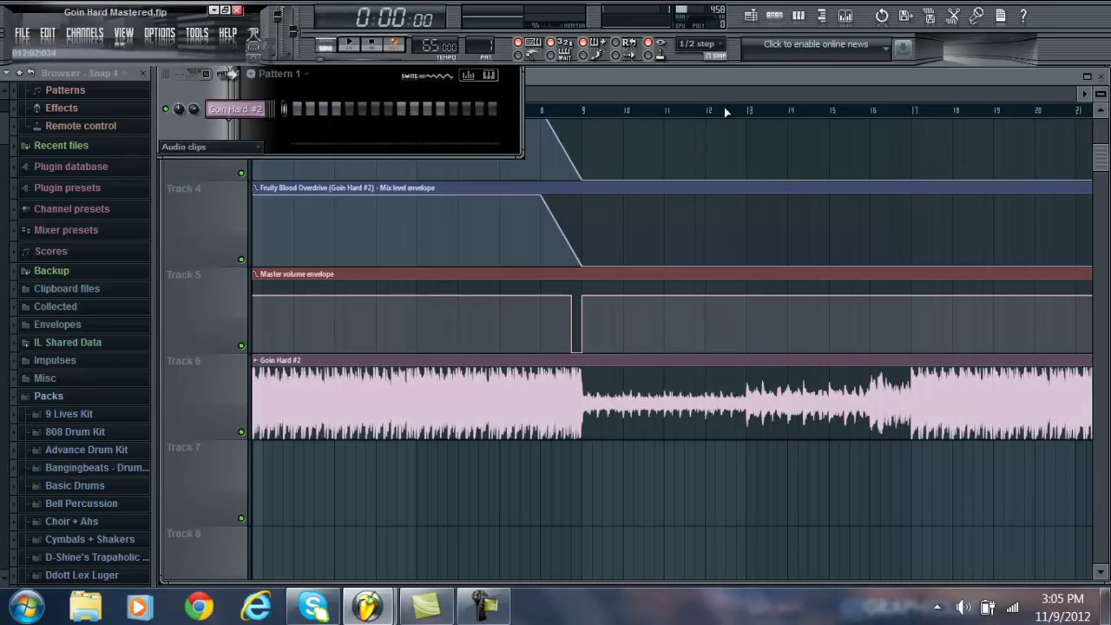
left_click(262, 110)
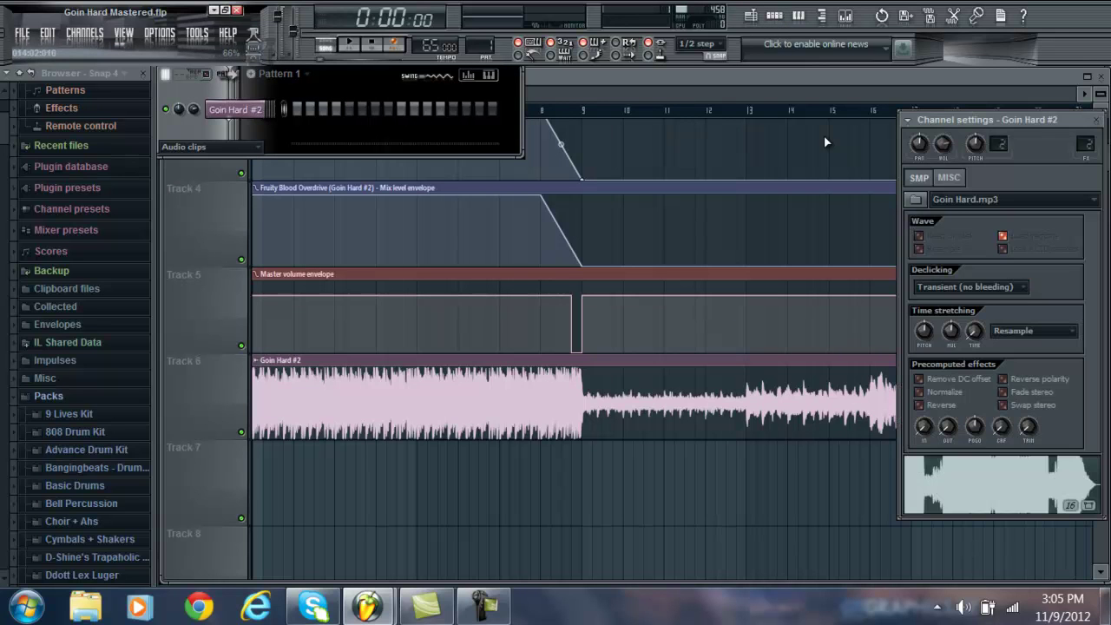
left_click(774, 16)
left_click(774, 16)
left_click(774, 16)
double_click(620, 375)
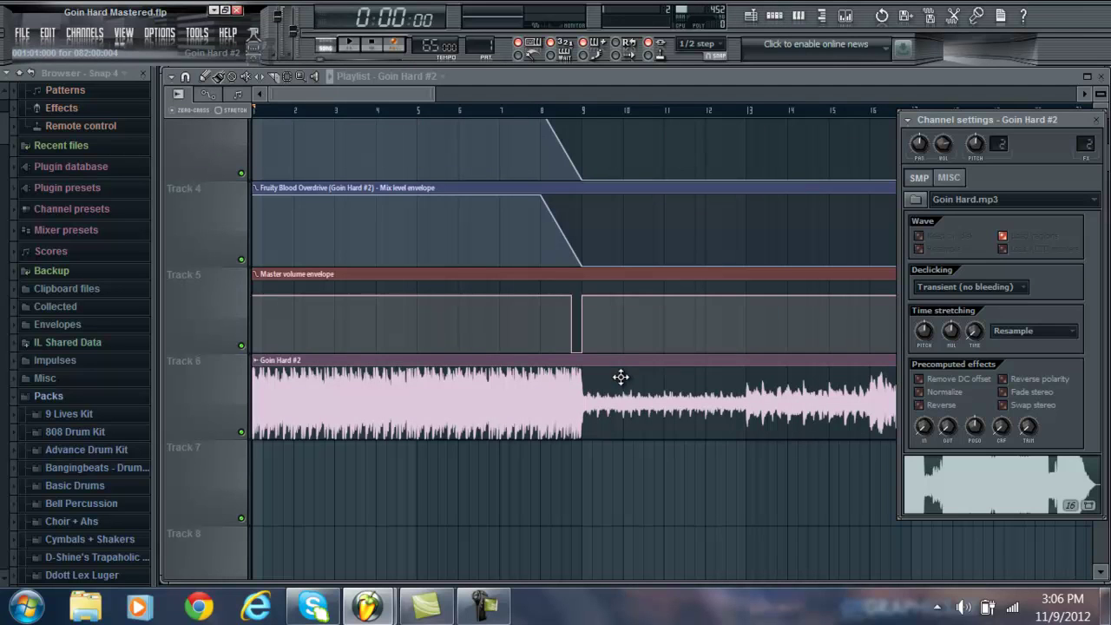
Reopen the Goin Hard #2 channel settings from the step sequencer and assign the channel to a free mixer track.
left_click(1102, 115)
left_click(774, 16)
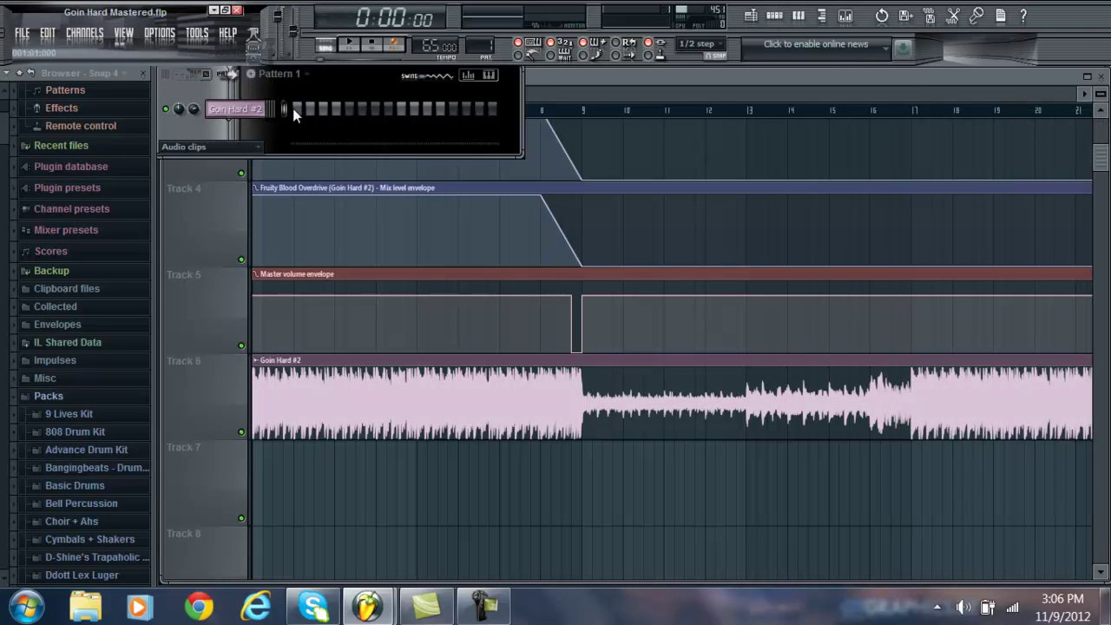
left_click(235, 109)
left_click(908, 120)
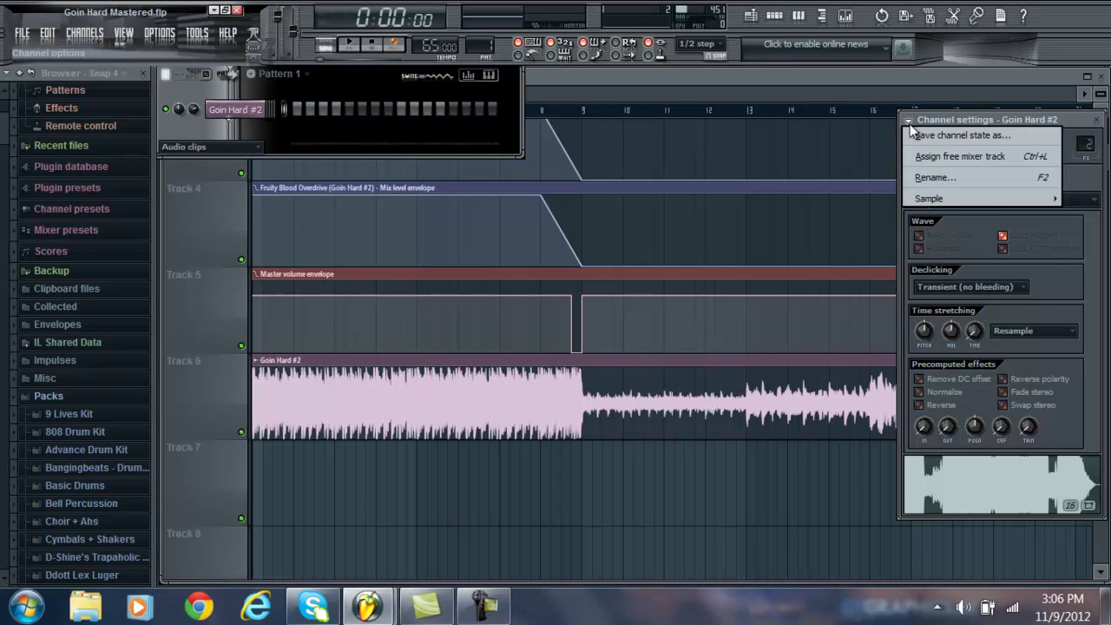
left_click(919, 156)
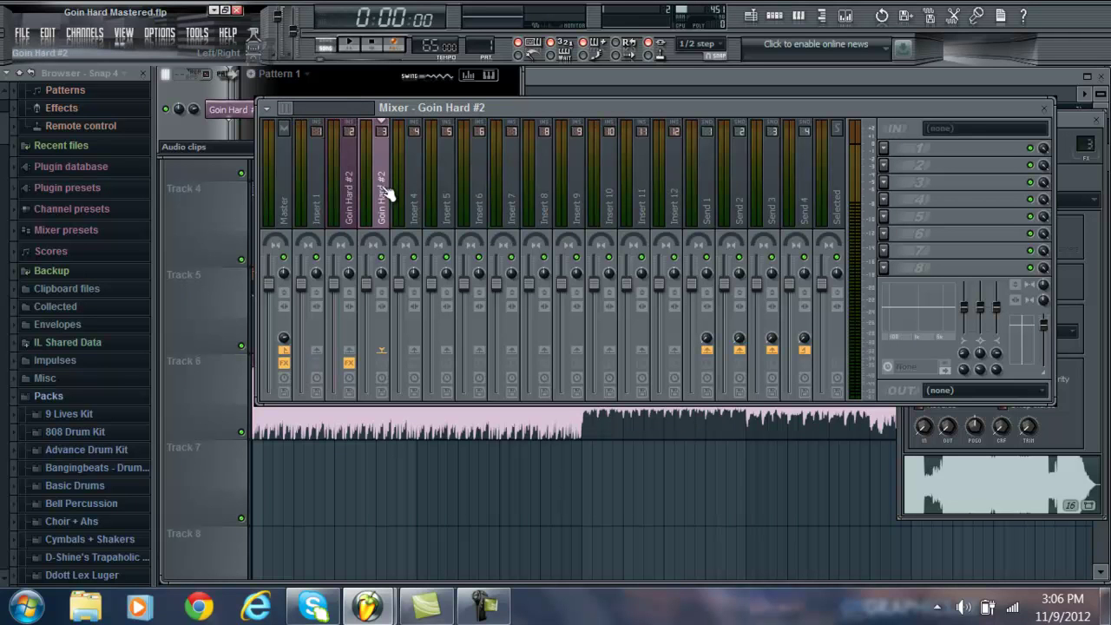
Look at the Fruity Parametric EQ 2 on mixer track 2 and switch off that track's Fruity Blood Overdrive.
left_click(360, 189)
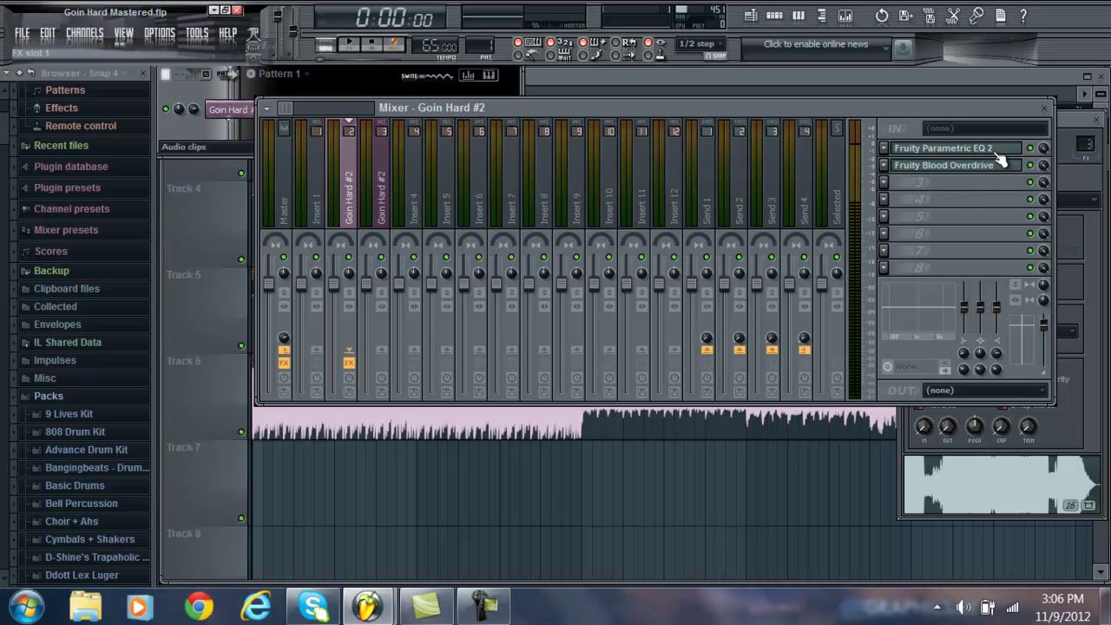
left_click(996, 152)
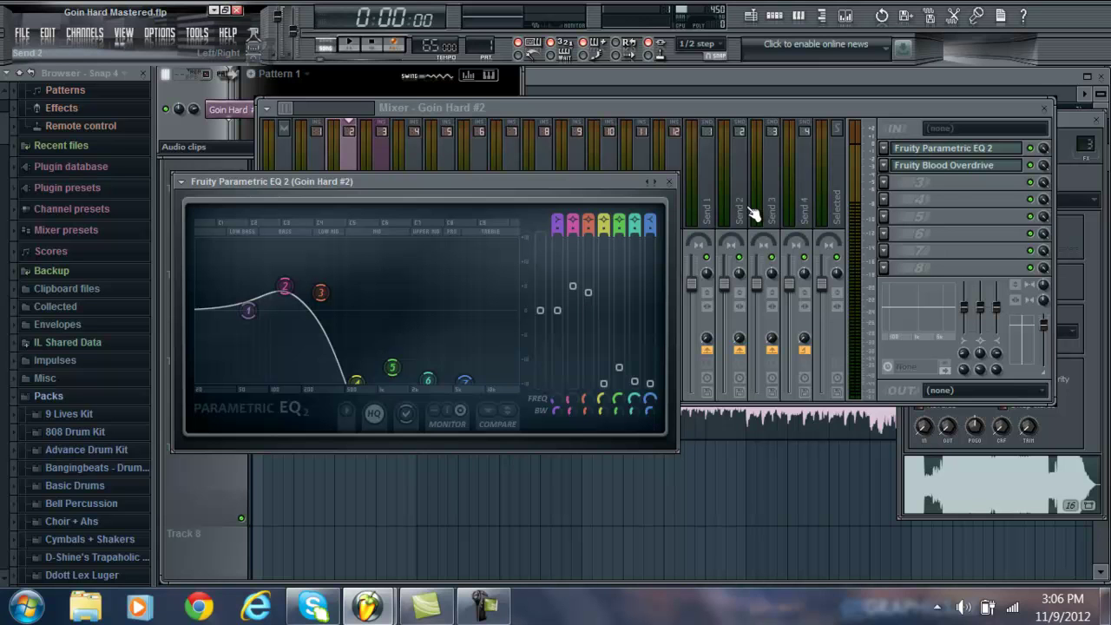
left_click(1037, 174)
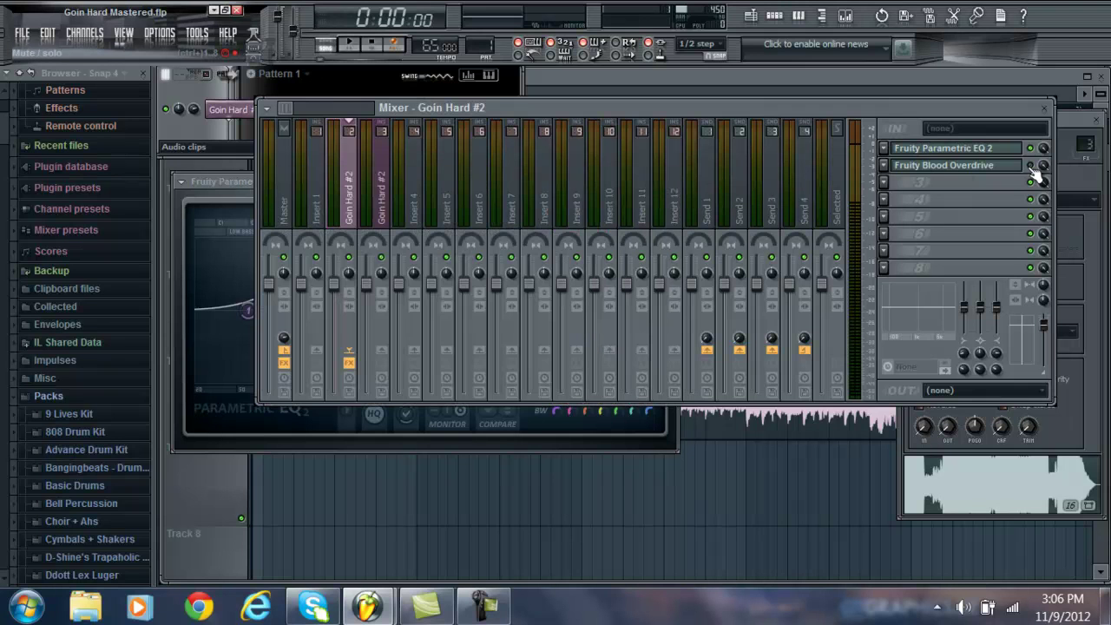
Check the upper playlist tracks, then play the song's opening with the mixer in view and stop.
left_click(751, 14)
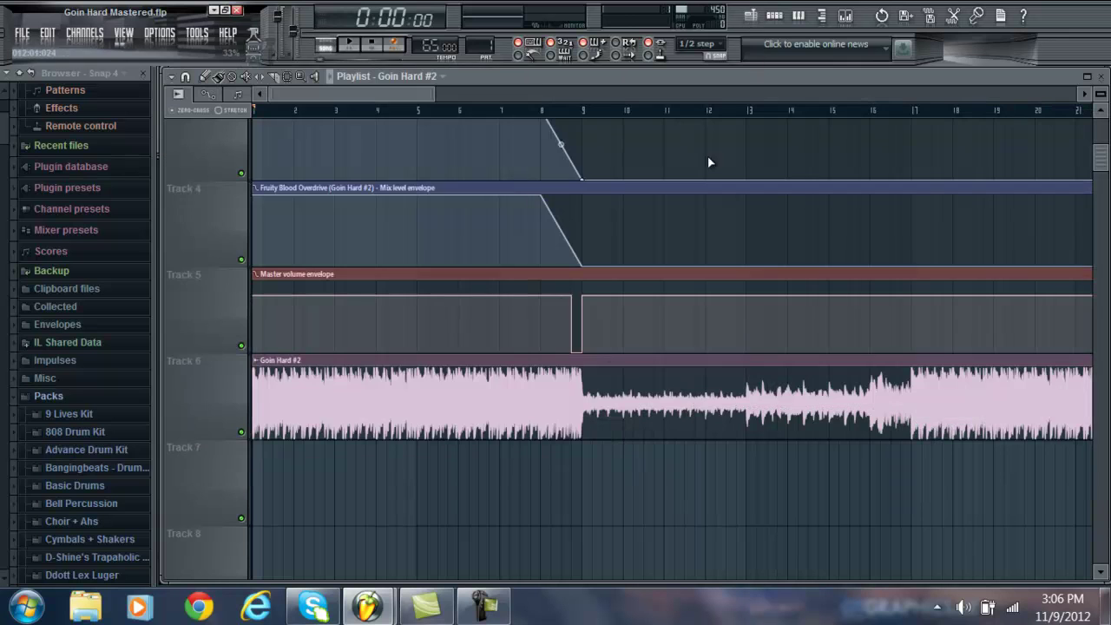
scroll(1100, 170, "up", 3)
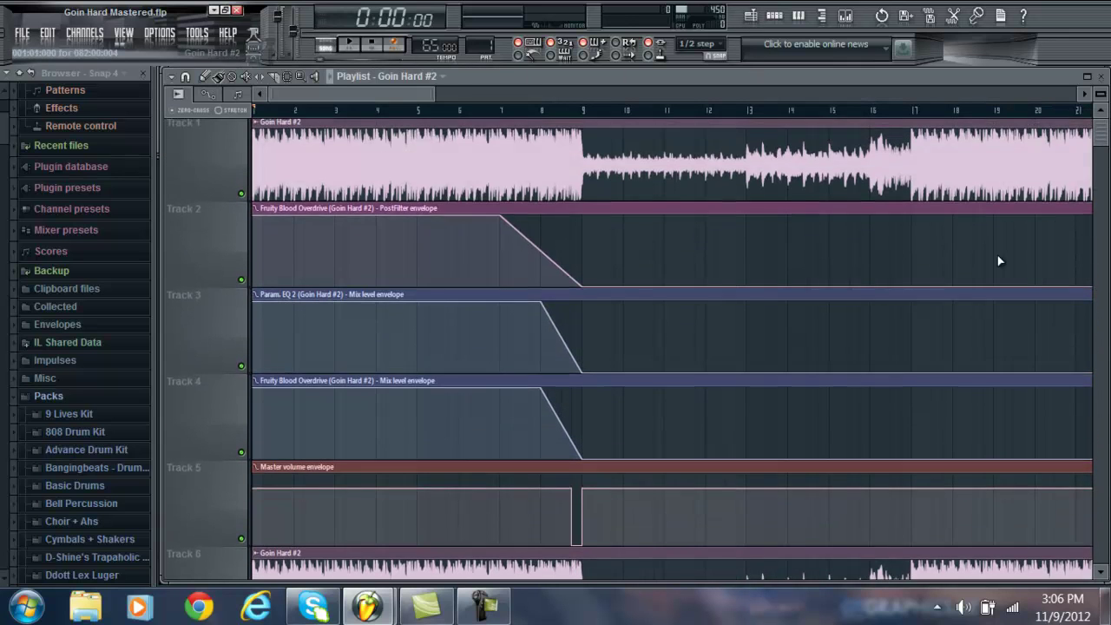
left_click(793, 17)
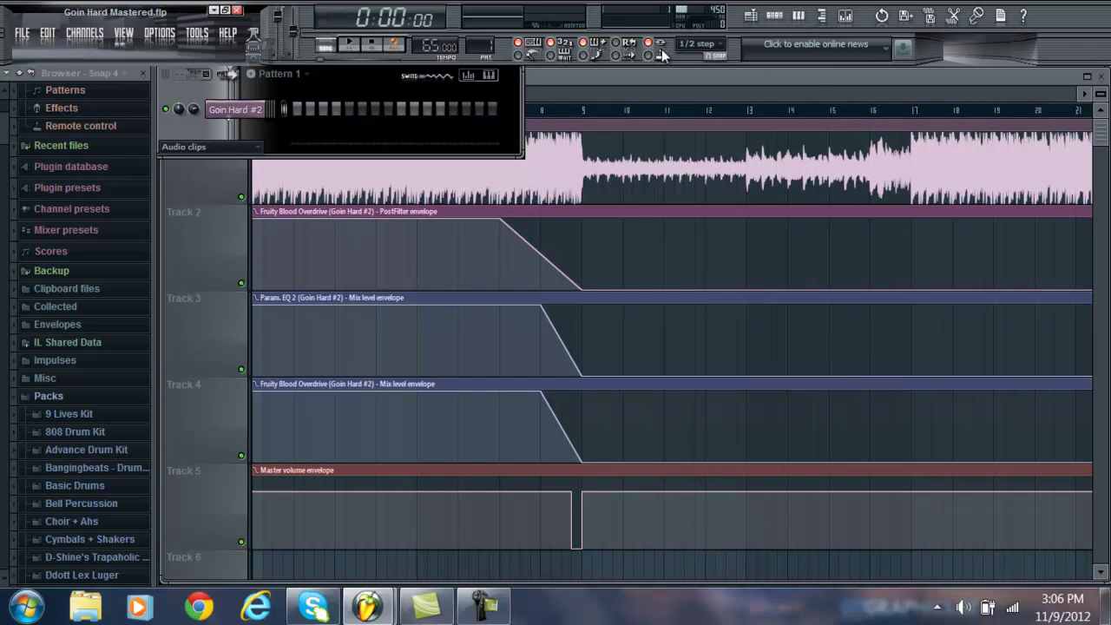
left_click(844, 16)
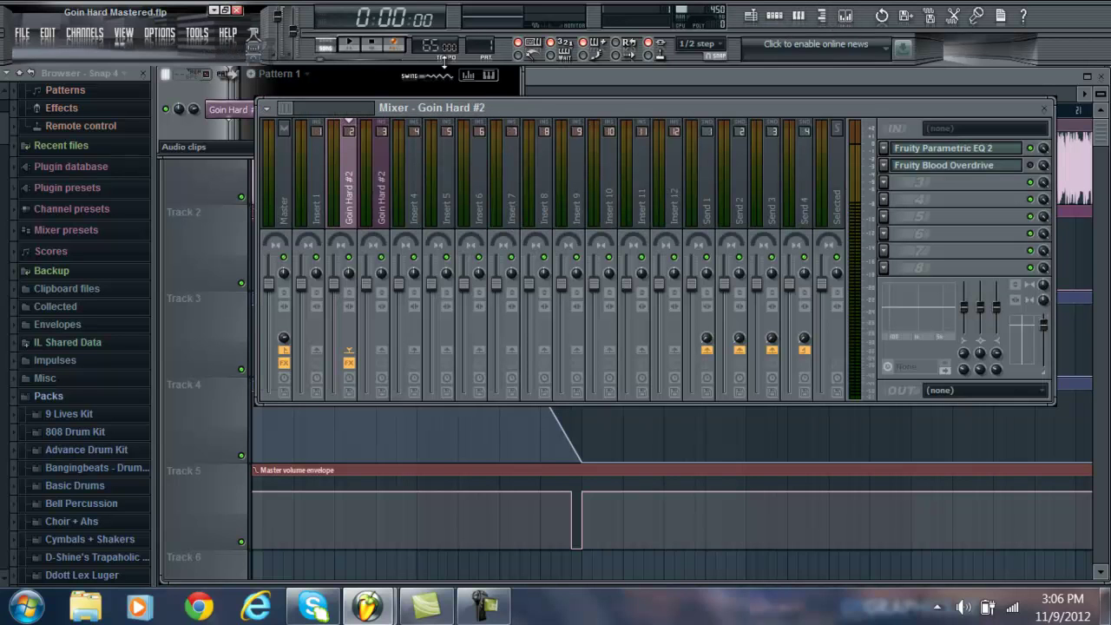
key("space")
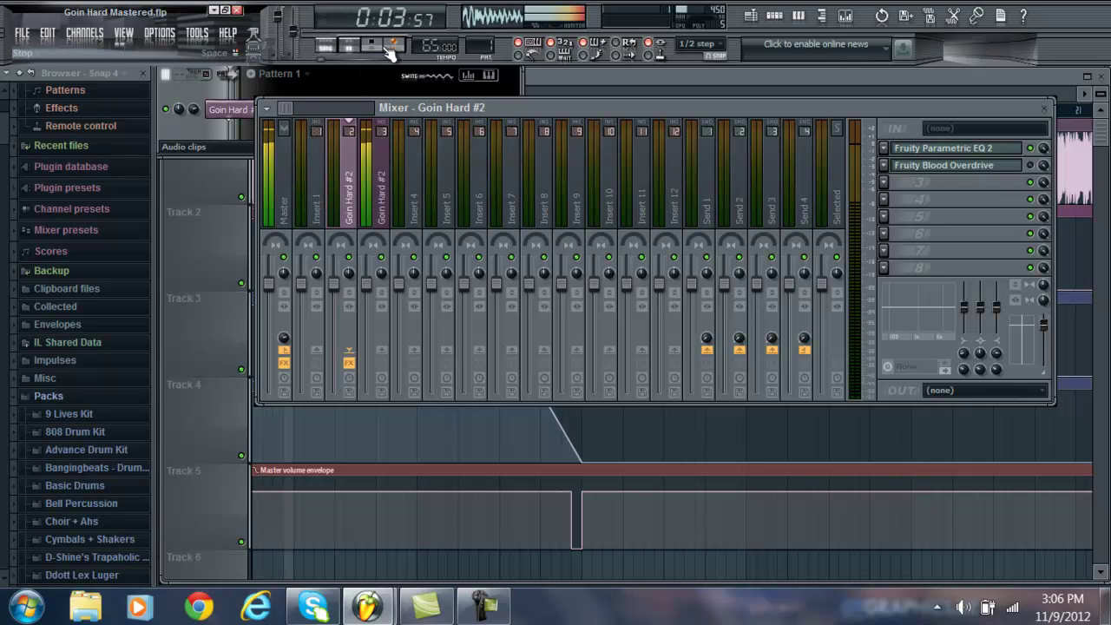
left_click(388, 50)
Play the first bar again with the playlist in view and stop playback.
left_click(611, 81)
mouse_move(307, 225)
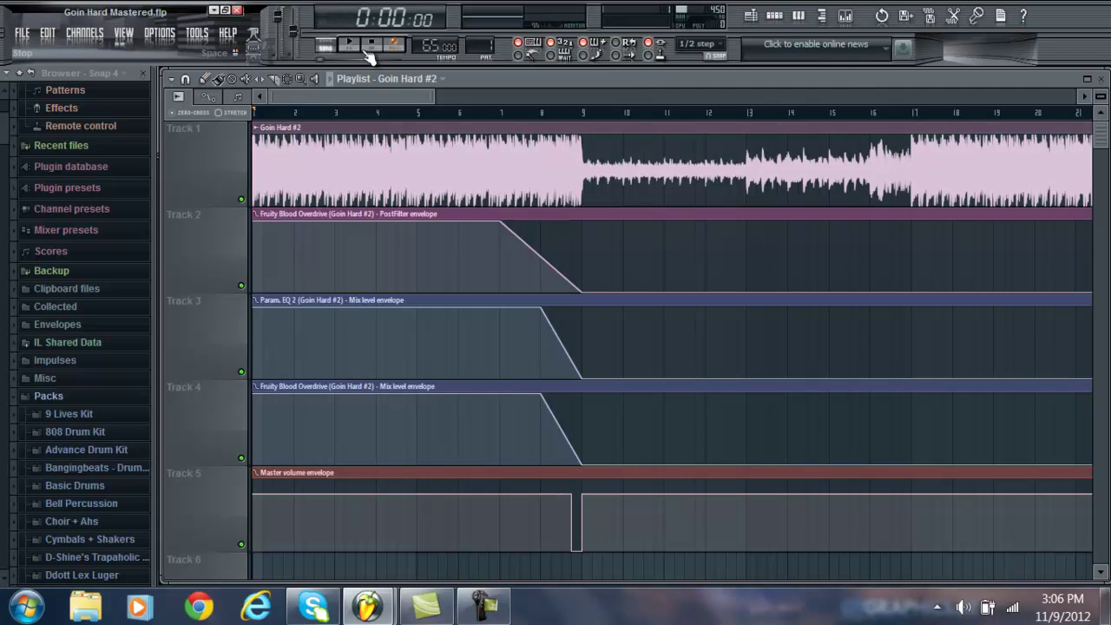
key("space")
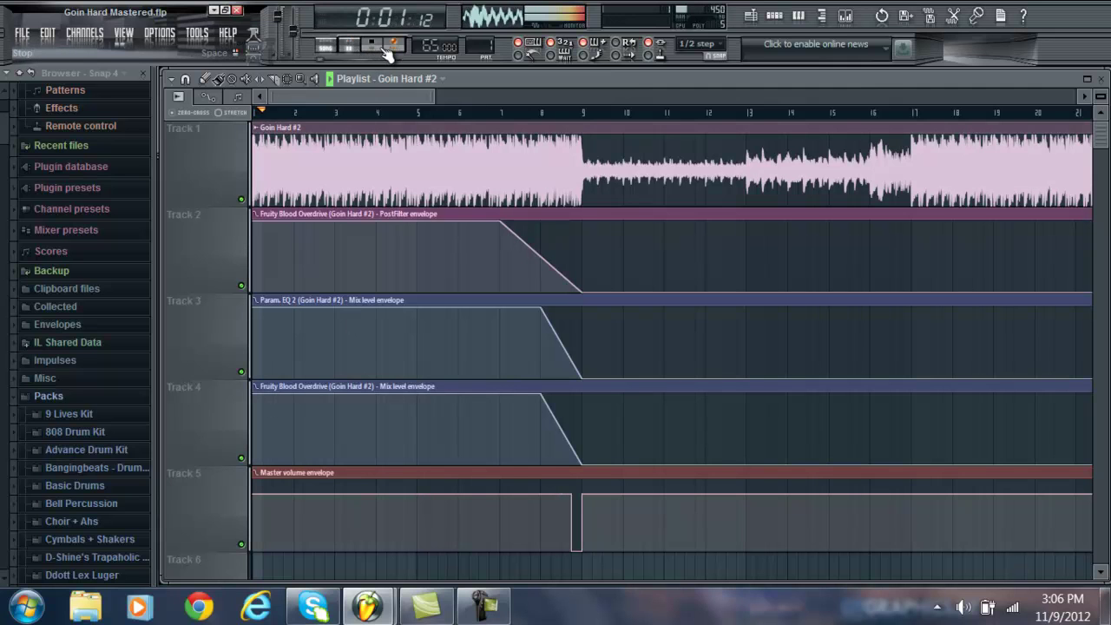
left_click(387, 50)
Play the song and compare mixer tracks 2 and 3, both named Goin Hard #2, then stop.
left_click(844, 16)
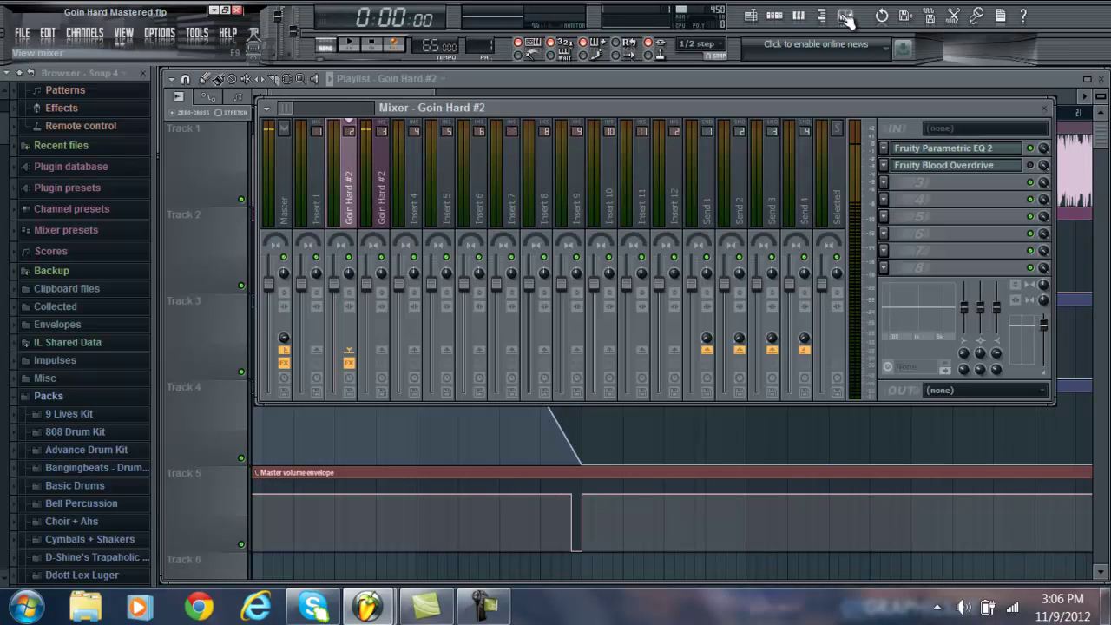
left_click(349, 43)
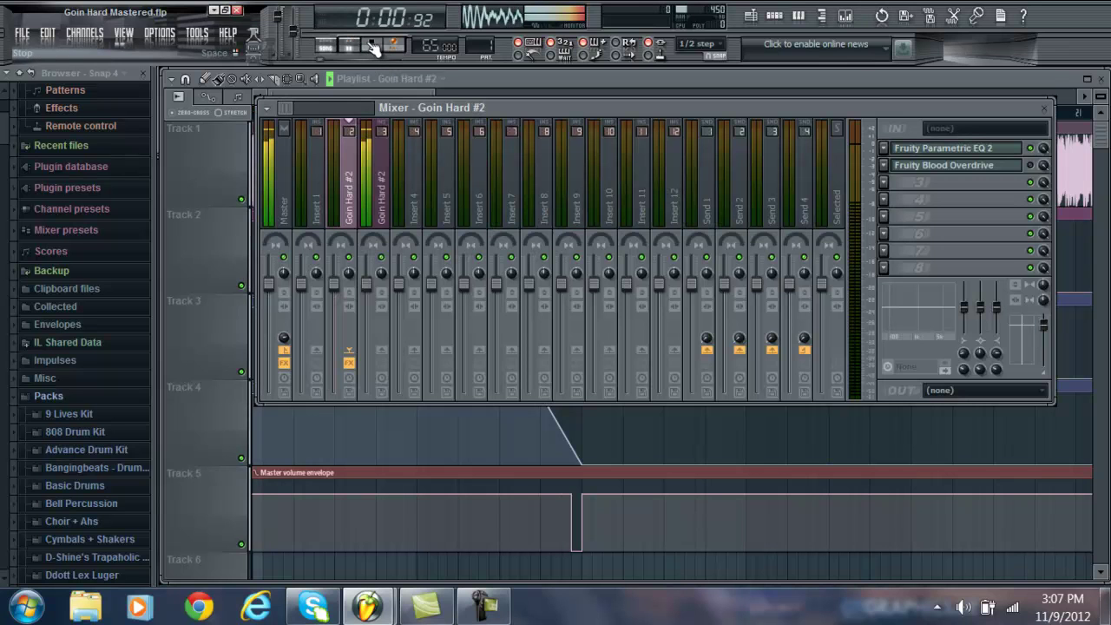
left_click(382, 173)
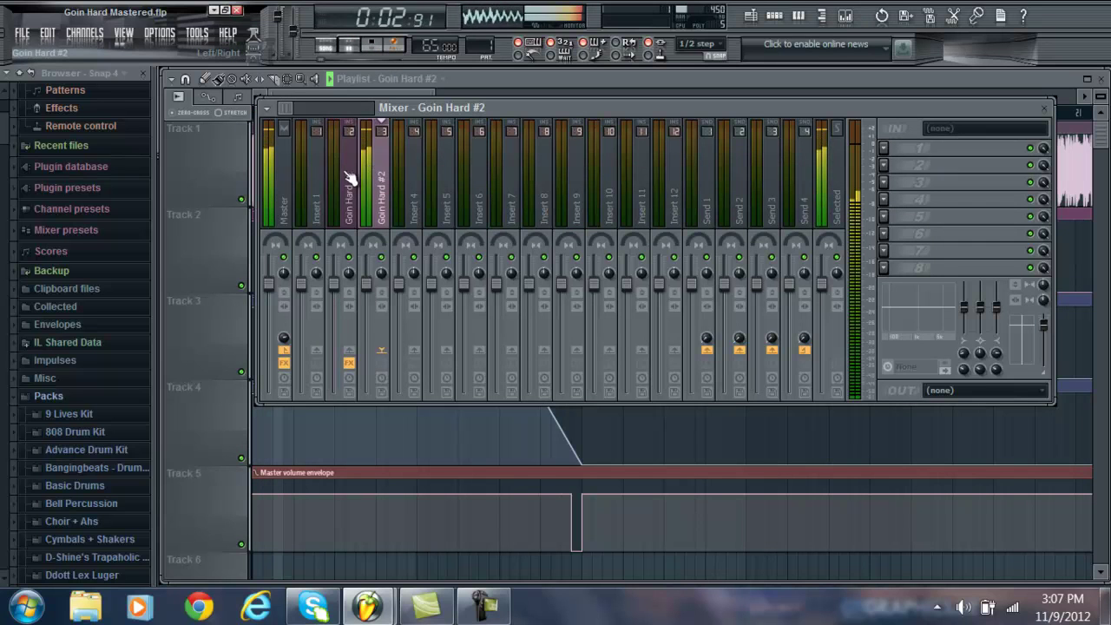
left_click(354, 180)
key("space")
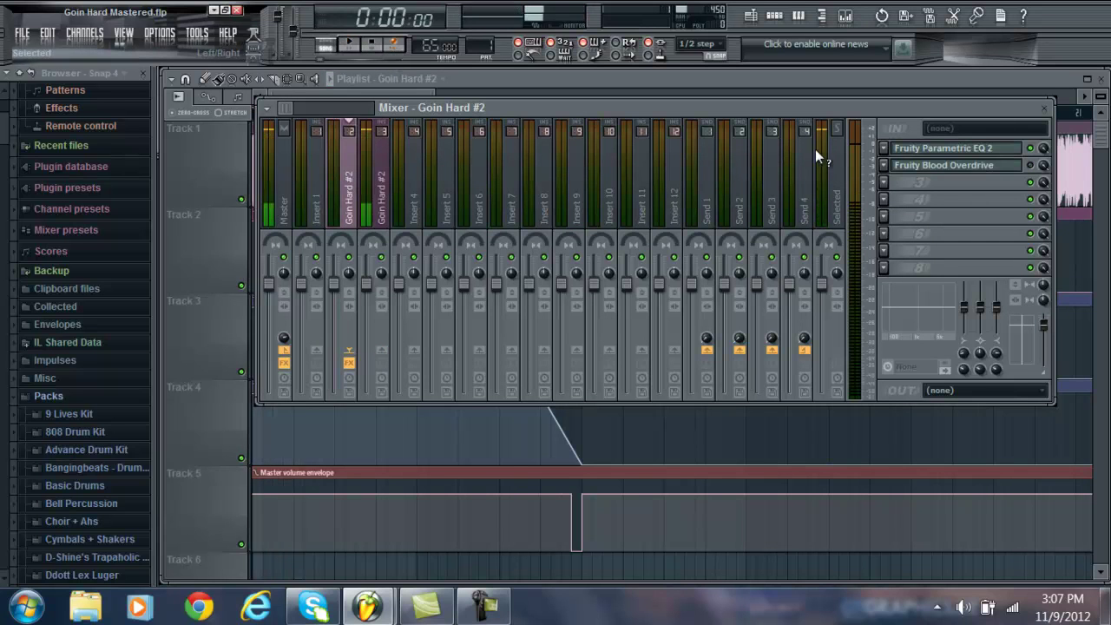
Hide the mixer, solo playlist Track 1, and turn all the playlist tracks back on.
key("F9")
left_click(242, 201)
left_click(242, 200)
right_click(242, 200)
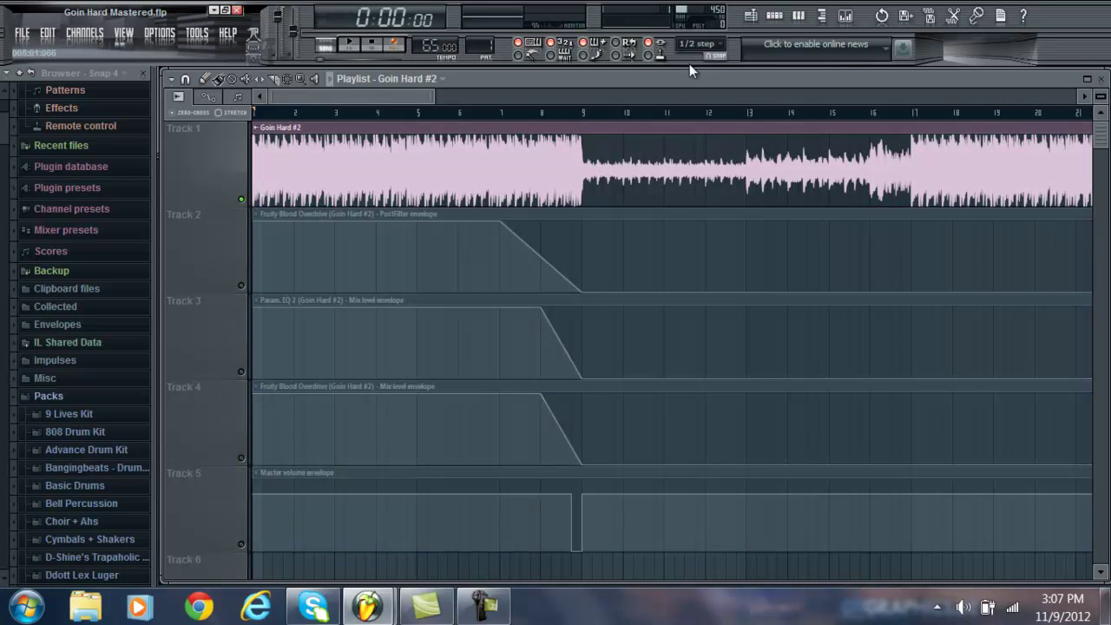
left_click(242, 200)
left_click(242, 200)
left_click(242, 201)
right_click(243, 200)
Reopen the mixer, view the Fruity Parametric EQ 2 and switch Fruity Blood Overdrive back on.
key("F9")
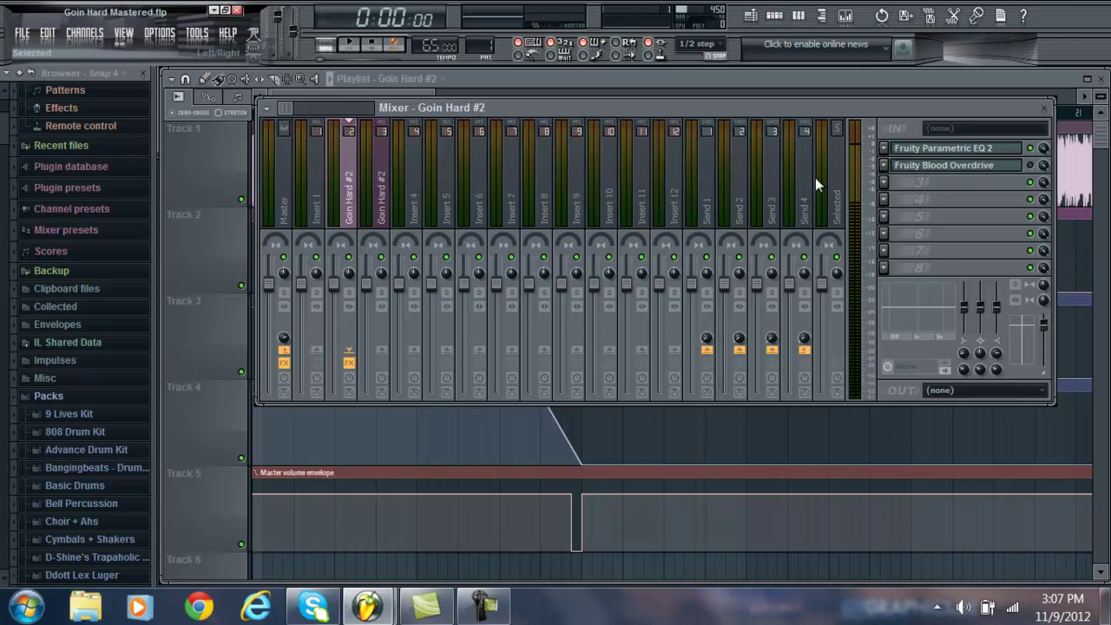
left_click(944, 155)
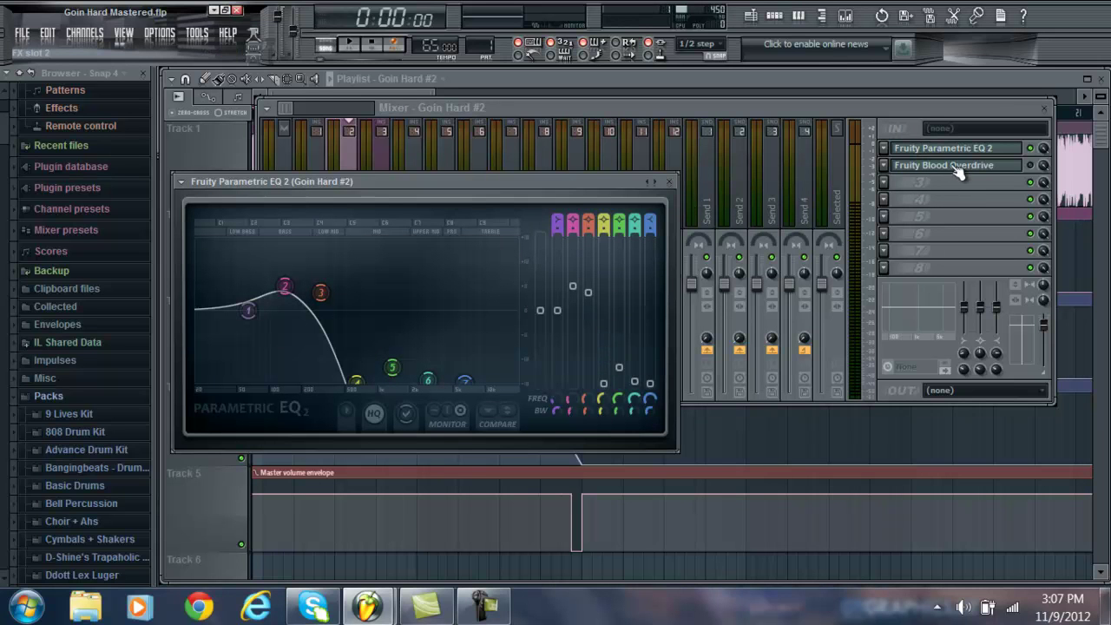
left_click(1019, 174)
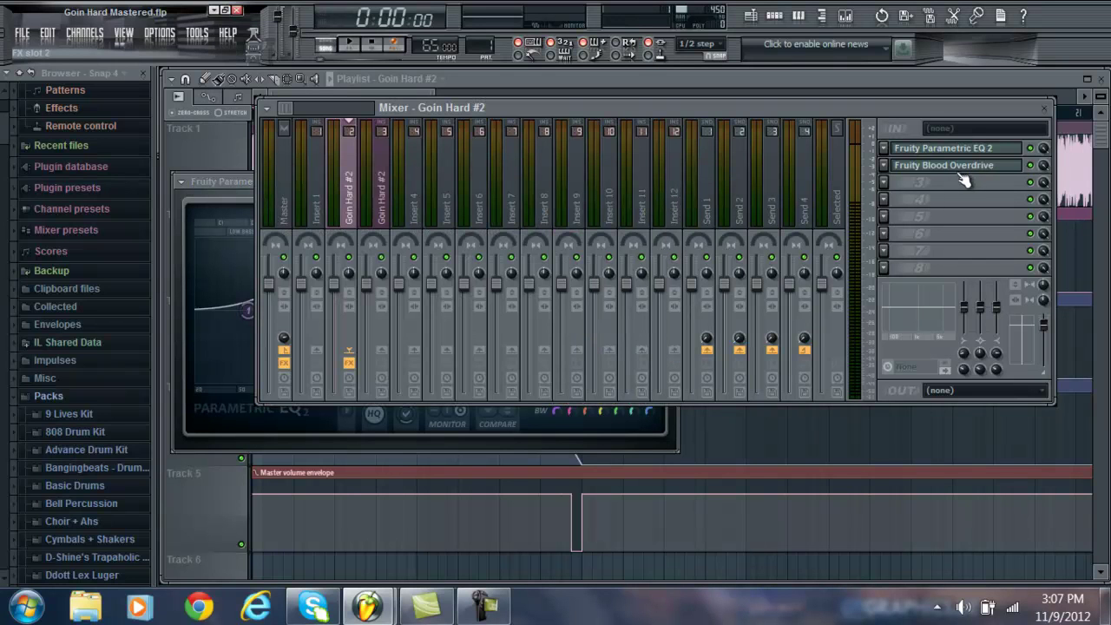
Reopen the Goin Hard Mastered project from the Projects folder, discarding the unsaved changes.
left_click(22, 33)
left_click(38, 79)
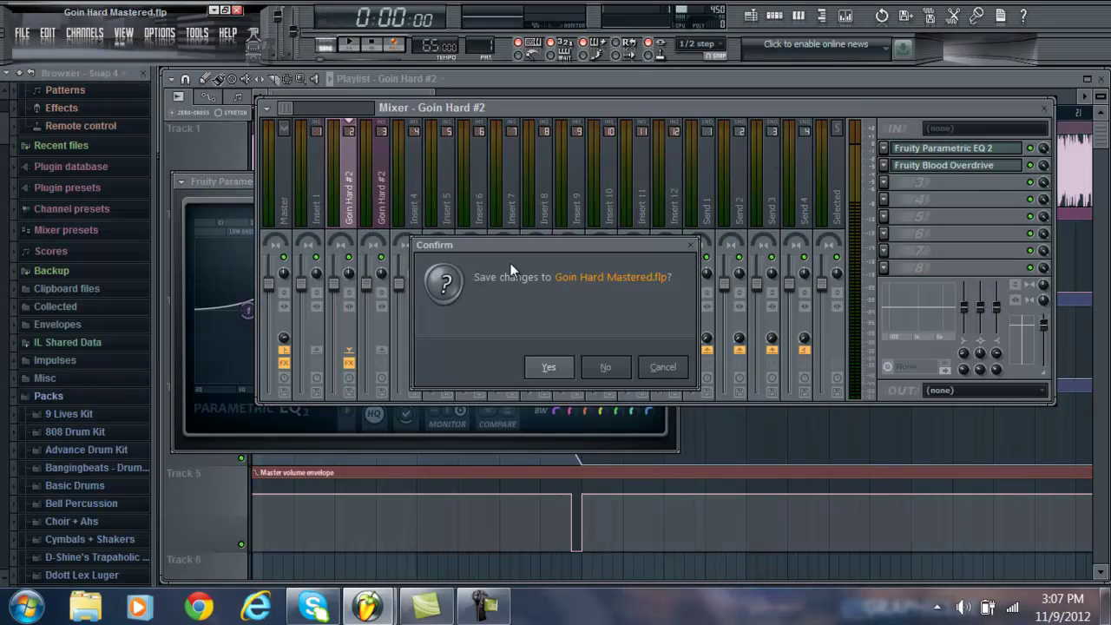
left_click(606, 365)
left_click_drag(843, 149, 842, 219)
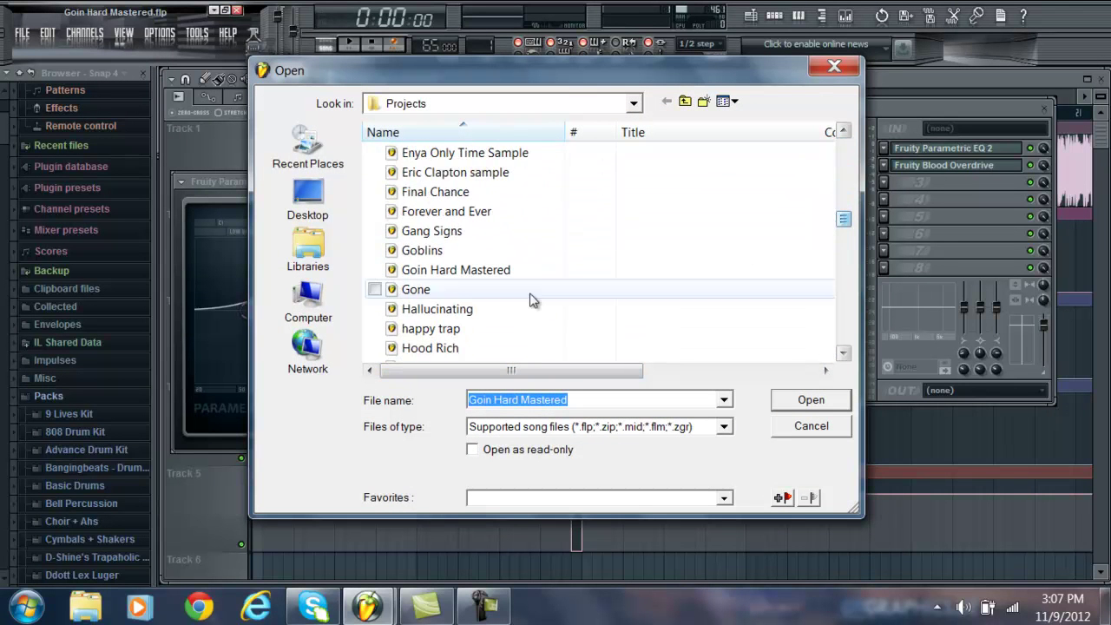
double_click(457, 270)
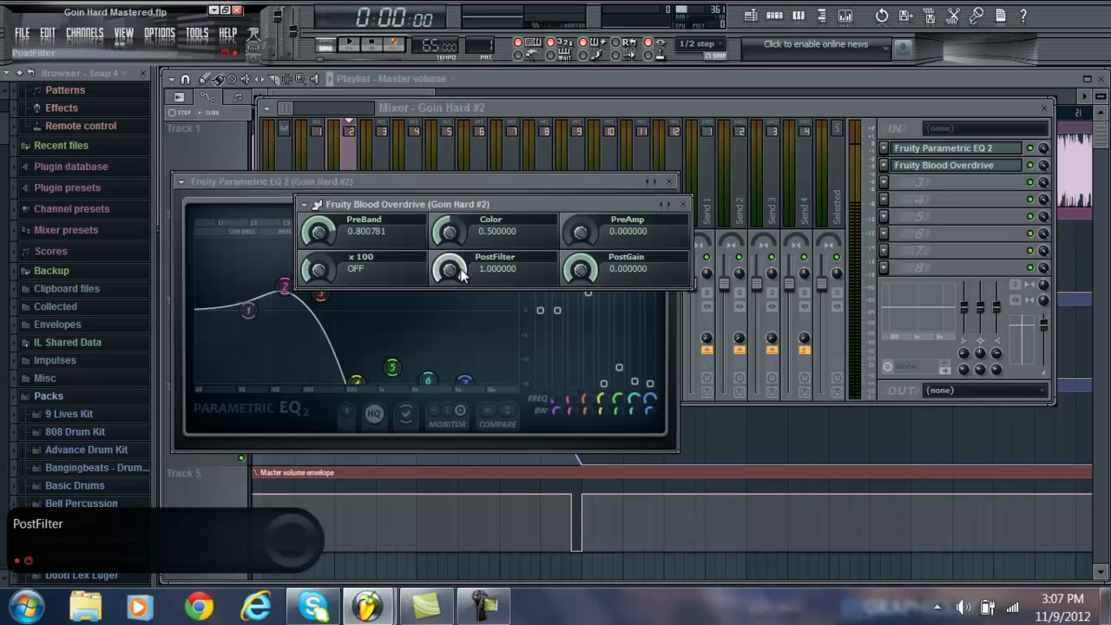
Play the song's opening, bypass Fruity Blood Overdrive to hear the difference, and stop playback.
key("space")
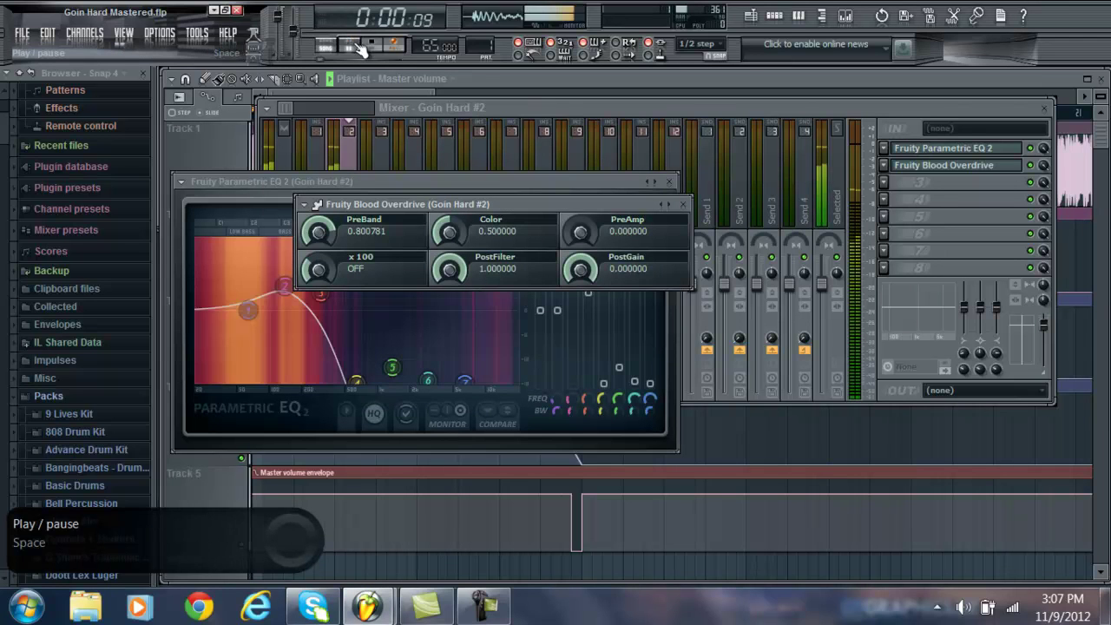
left_click(1011, 177)
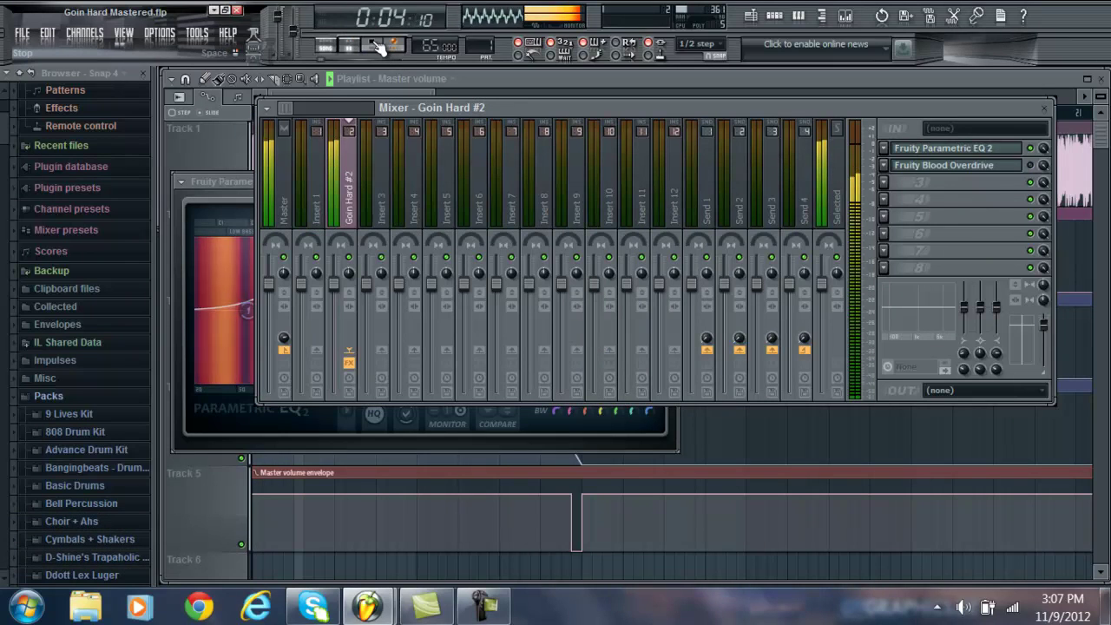
left_click(377, 45)
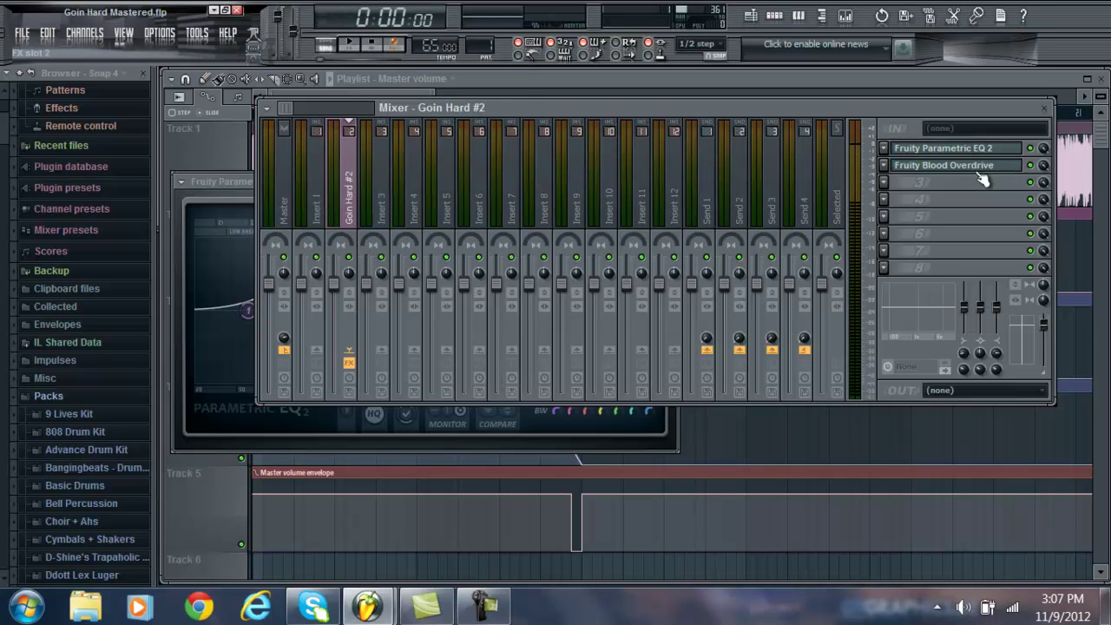
Open the Fruity Blood Overdrive settings on Goin Hard #2 and listen to the song's opening with the effect on.
left_click(978, 165)
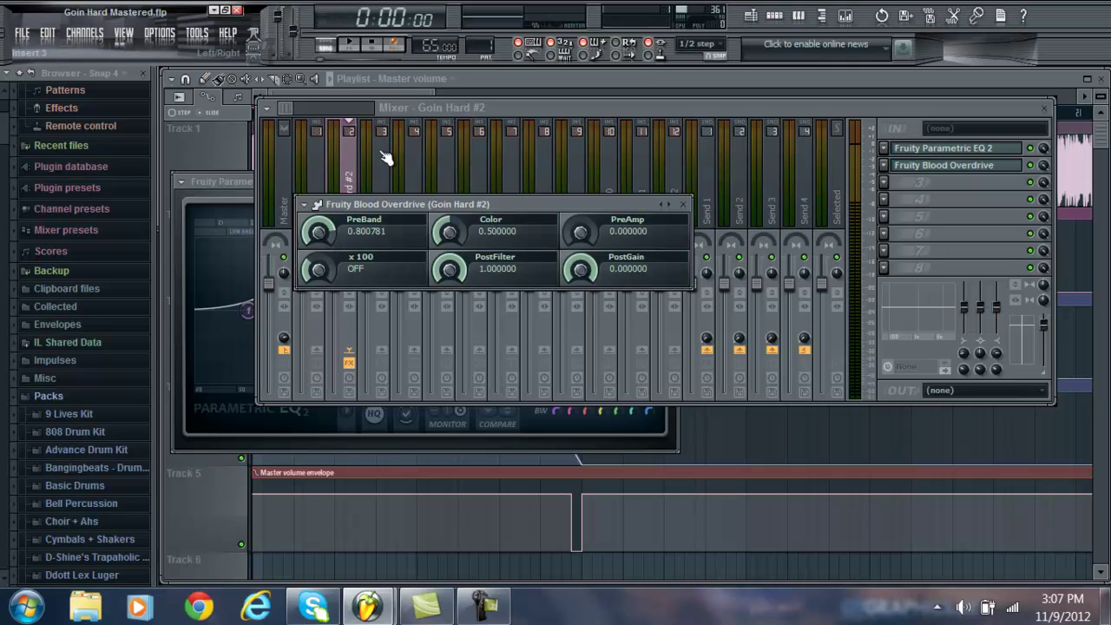
left_click(347, 46)
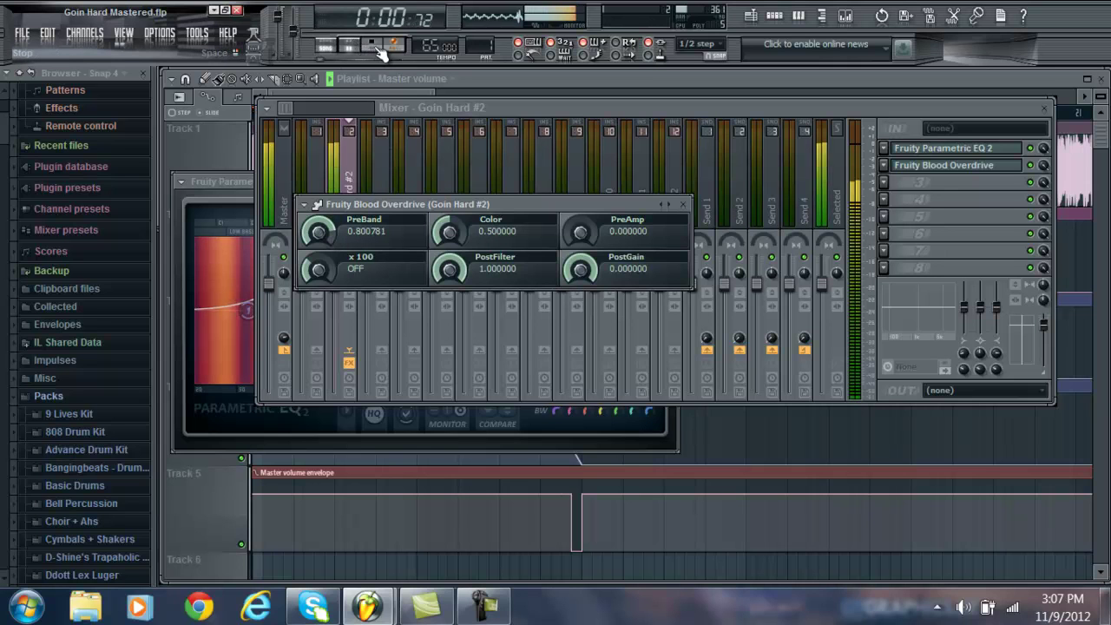
left_click(375, 46)
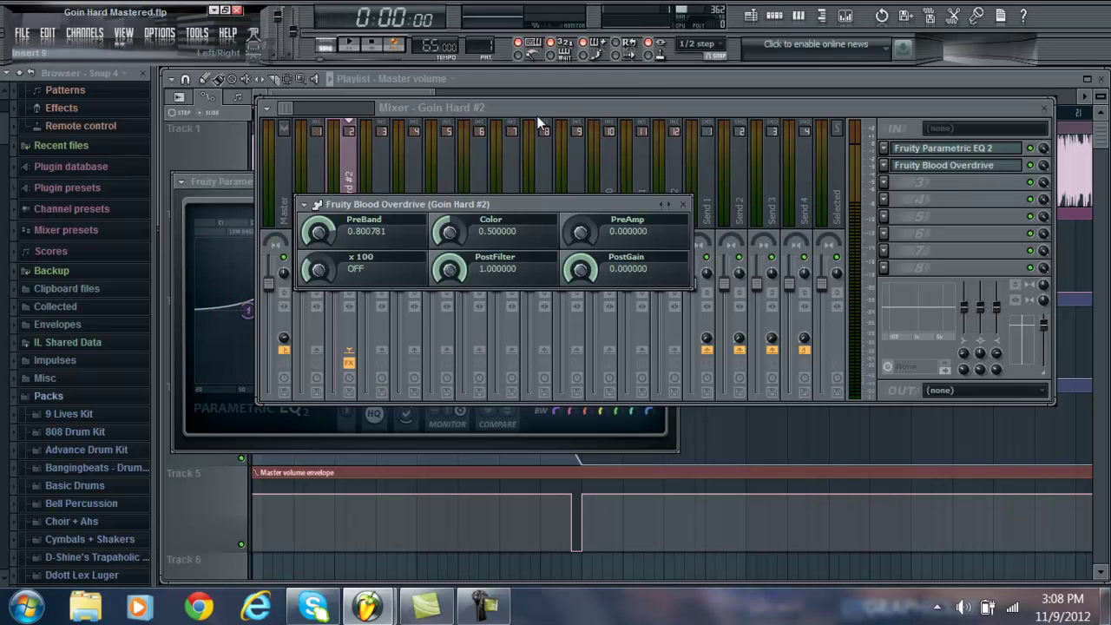
Rearrange the mixer and the Fruity Blood Overdrive window so the start of the playlist's envelope tracks is uncovered.
left_click(659, 75)
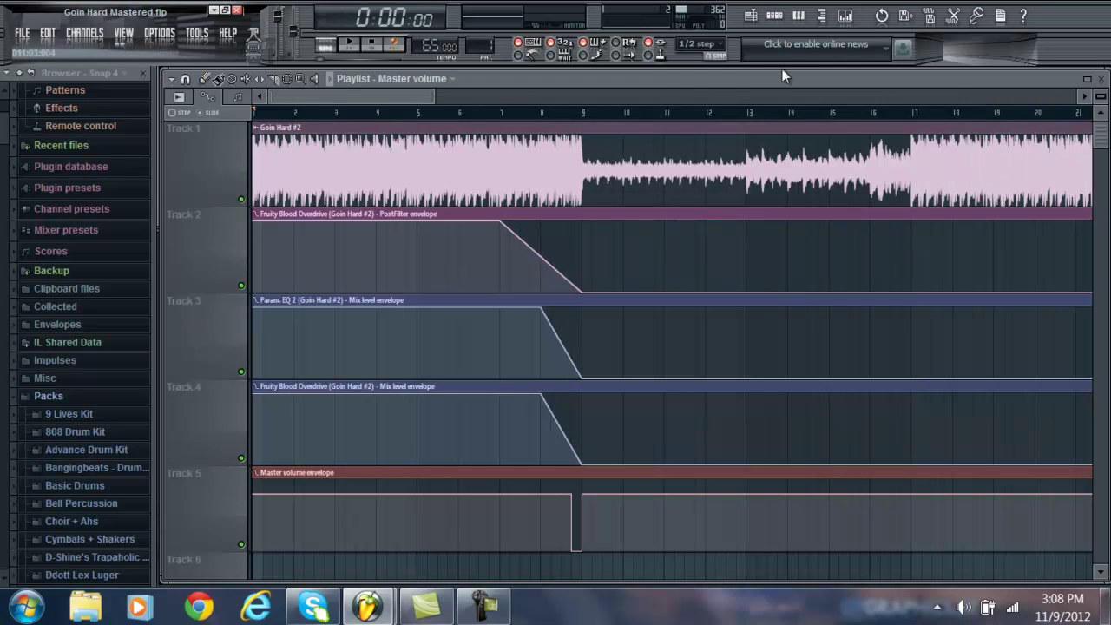
left_click(847, 19)
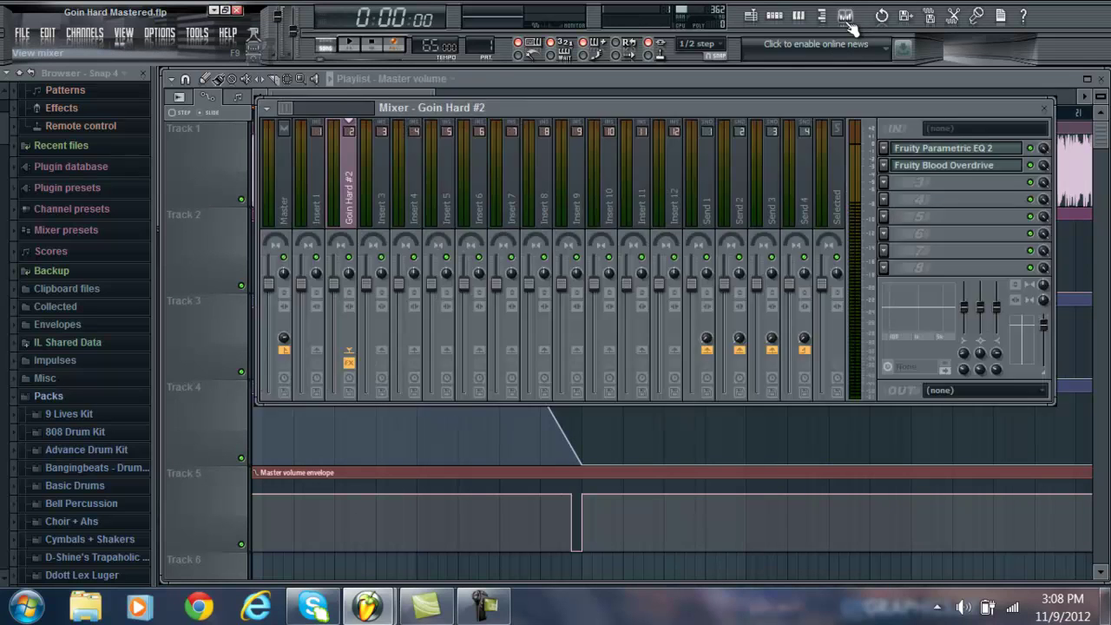
left_click(945, 172)
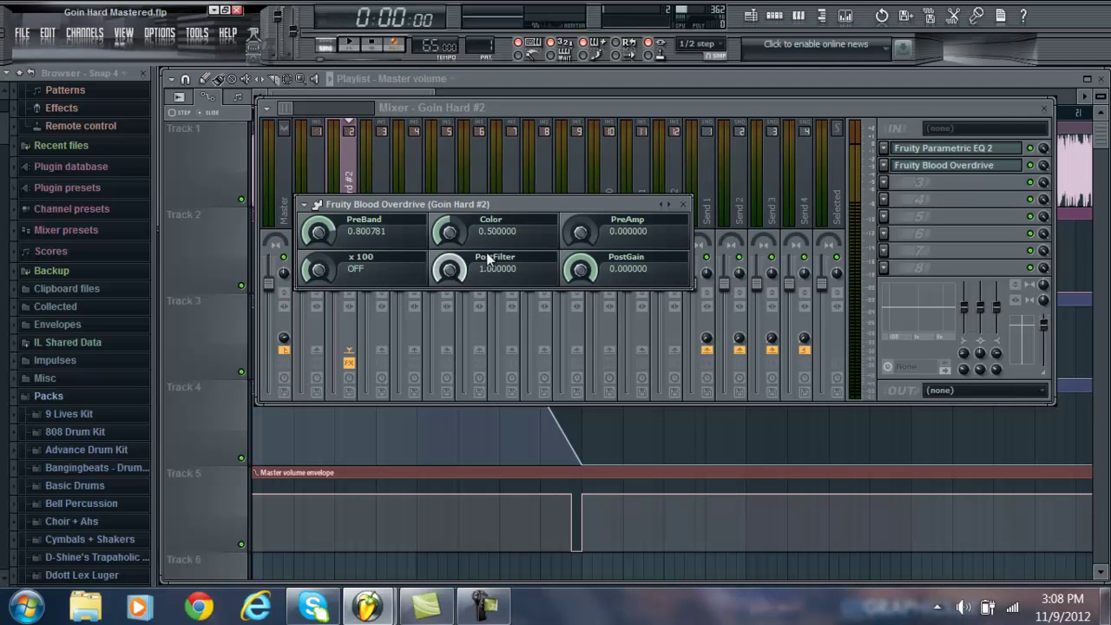
left_click_drag(867, 107, 1109, 83)
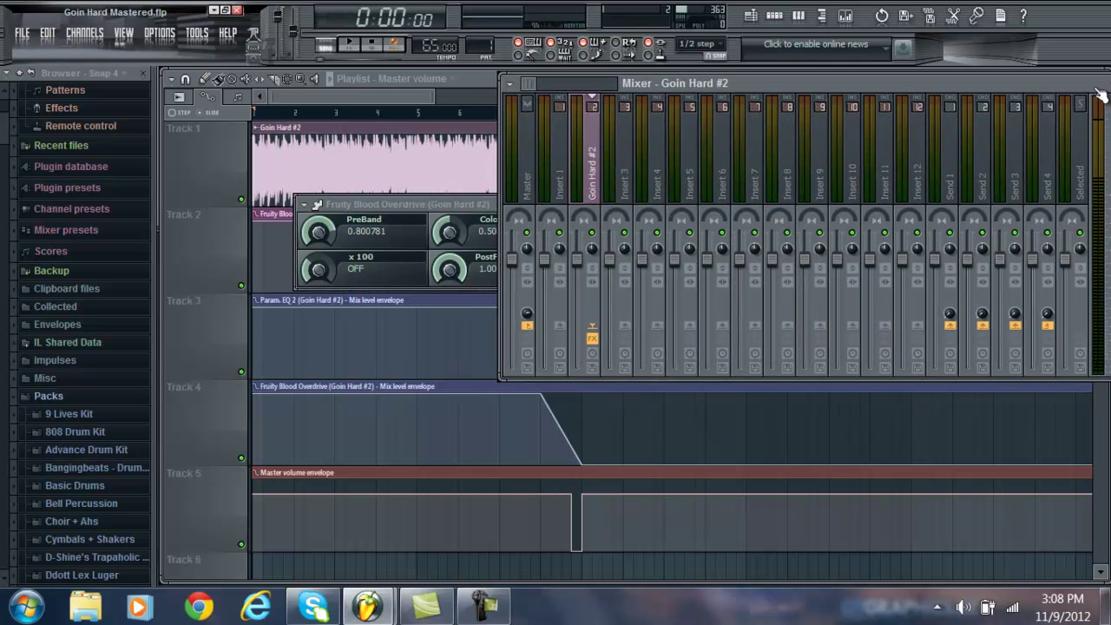
left_click_drag(421, 204, 302, 542)
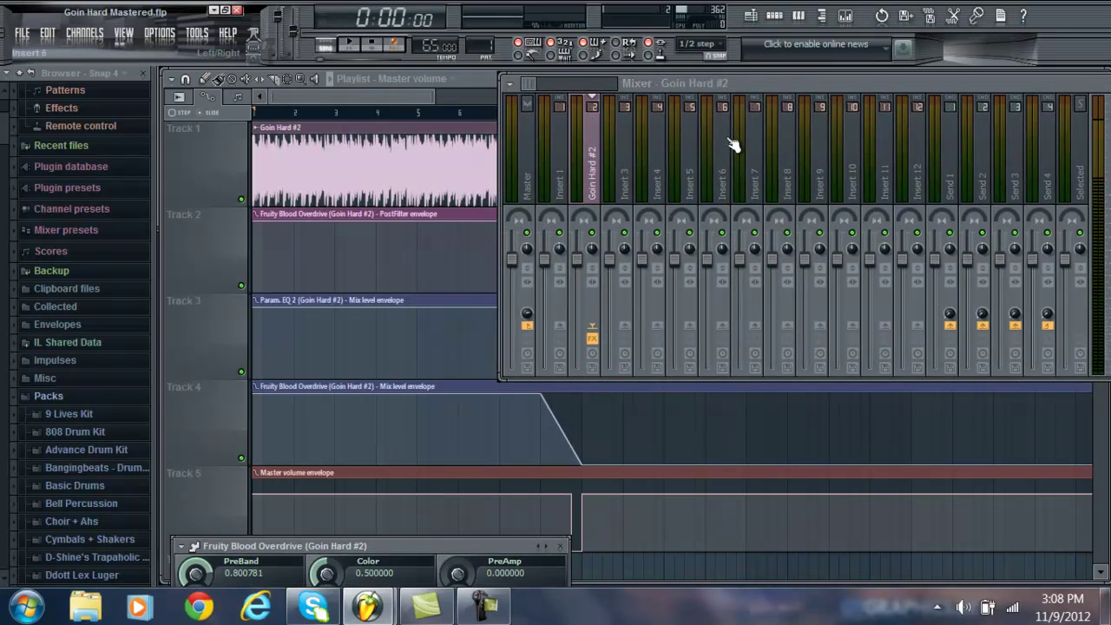
Show the automation clip option for Fruity Blood Overdrive's PostFilter knob on Goin Hard #2, then clear the windows off the playlist.
left_click_drag(757, 82, 495, 69)
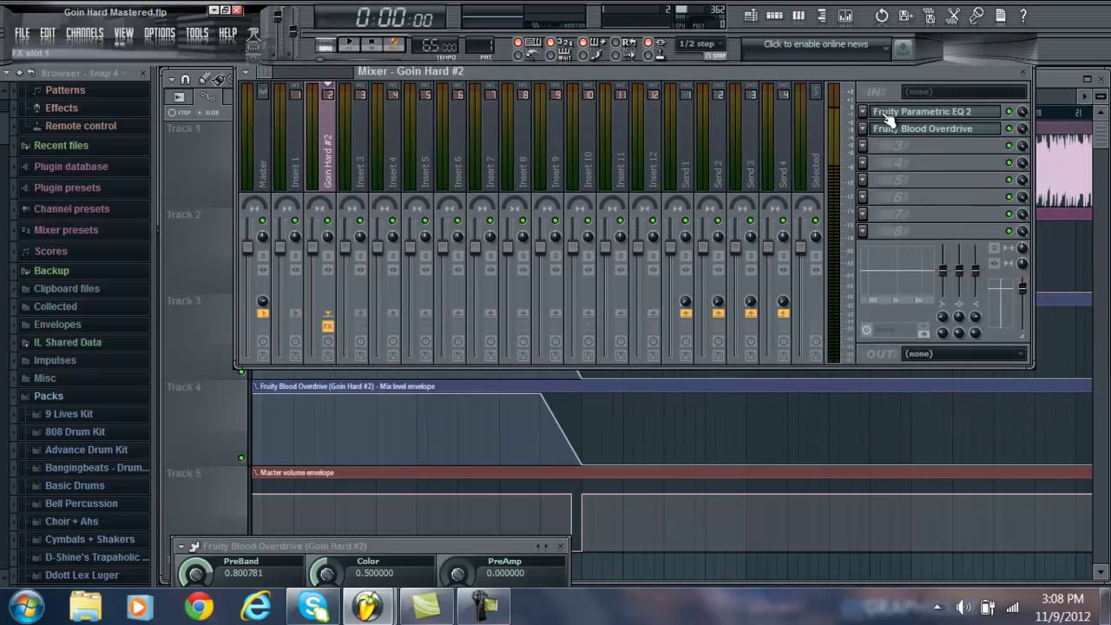
left_click(914, 129)
left_click(914, 128)
left_click(914, 128)
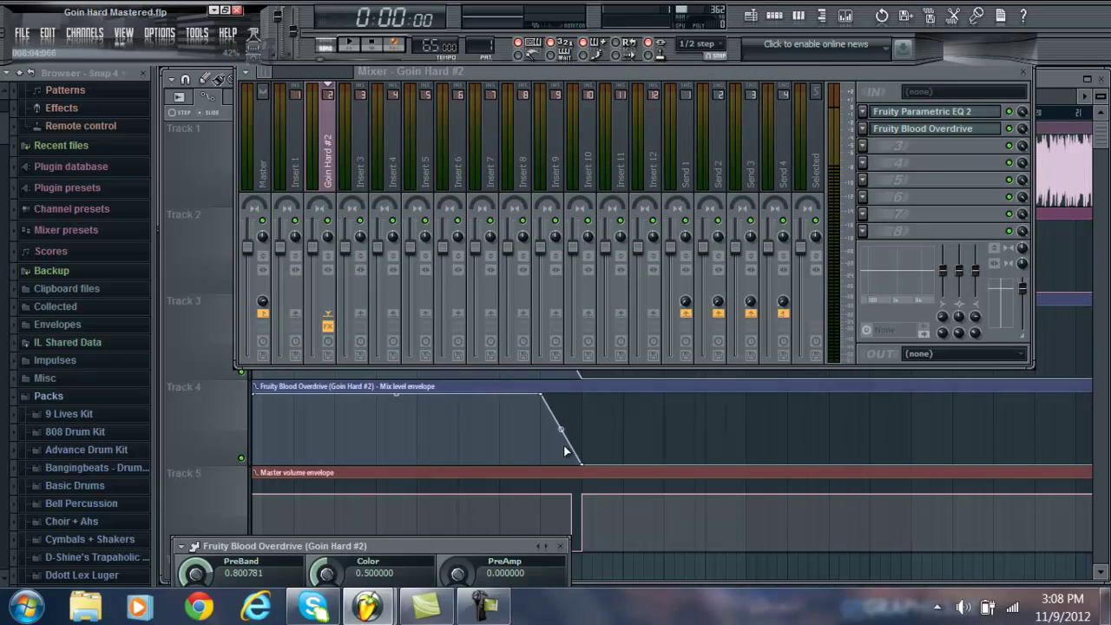
left_click_drag(393, 542, 438, 462)
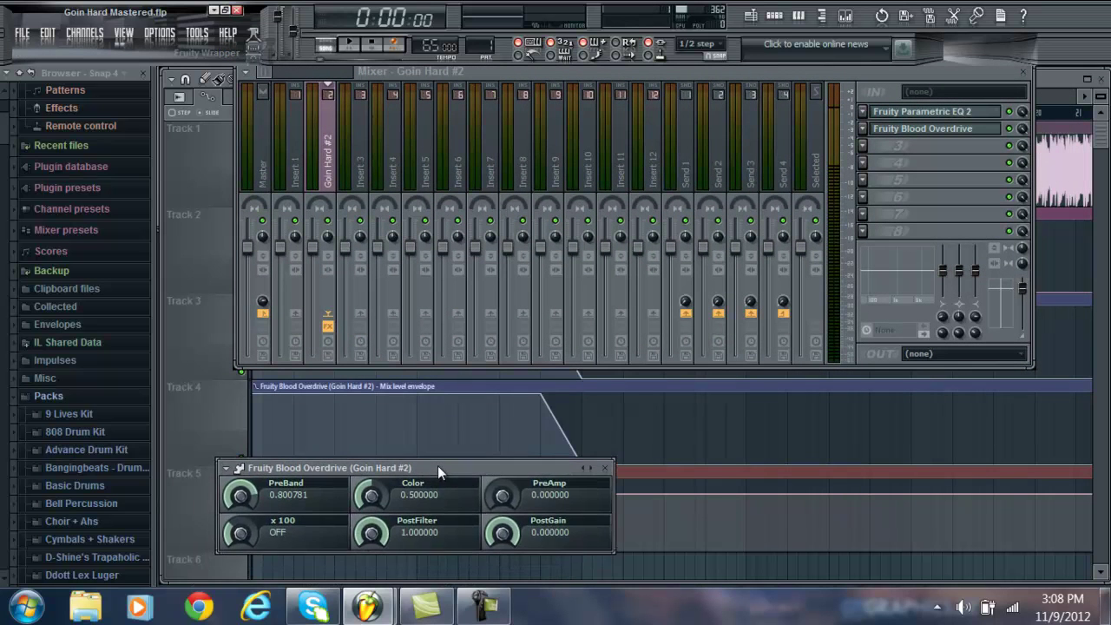
right_click(373, 531)
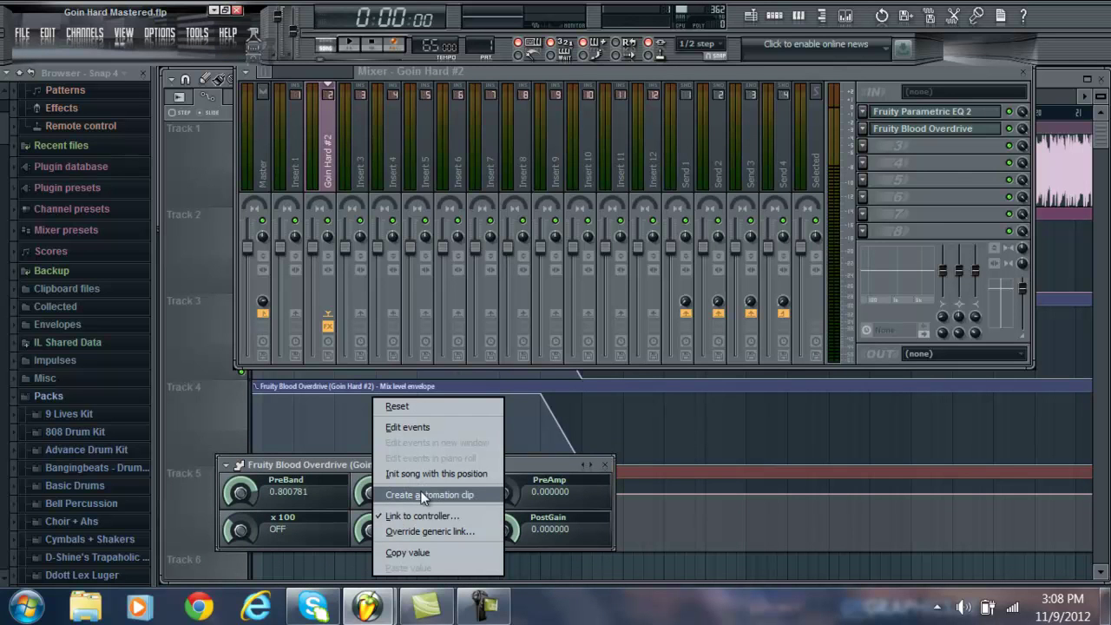
left_click(1061, 86)
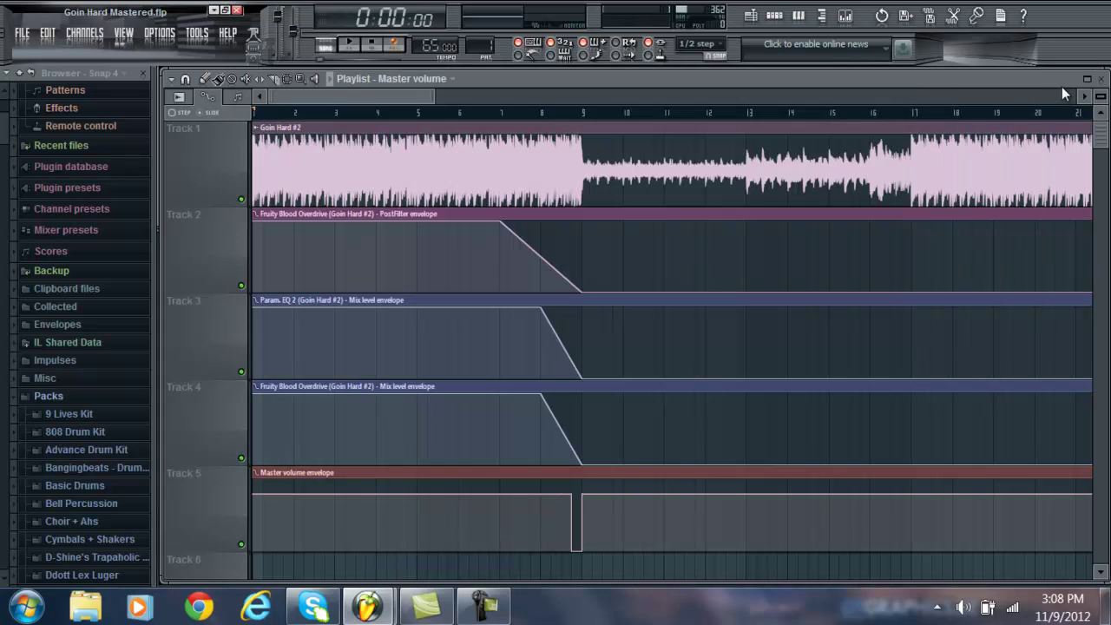
Reopen the mixer and show the automation clip option for Fruity Blood Overdrive's mix level, uncovering the start of the envelope tracks.
left_click(845, 15)
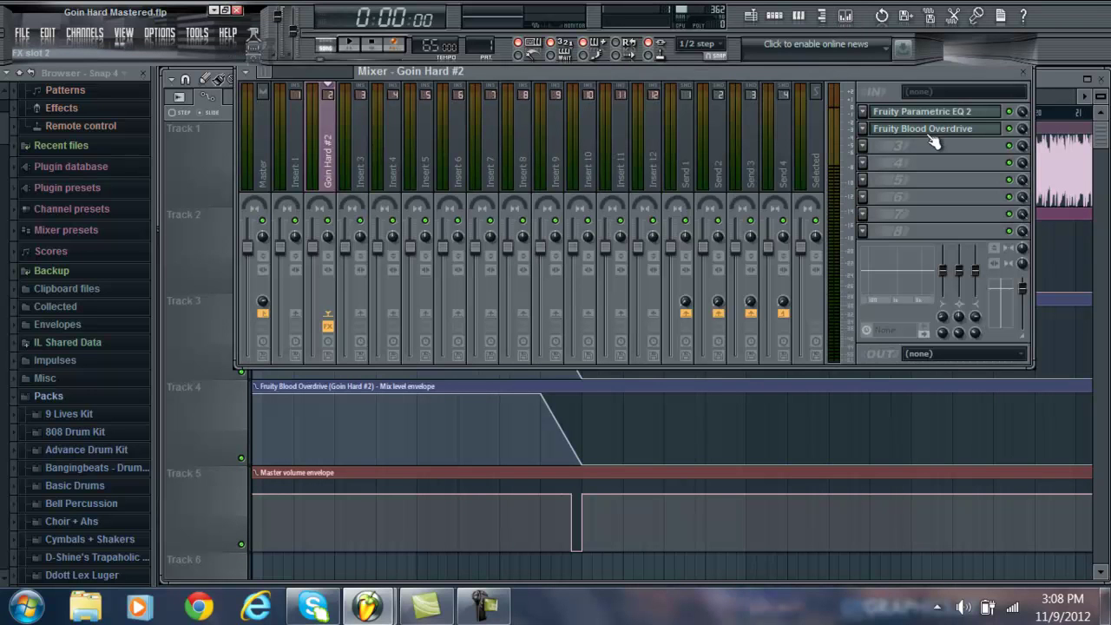
left_click_drag(644, 82, 939, 153)
left_click_drag(940, 153, 731, 111)
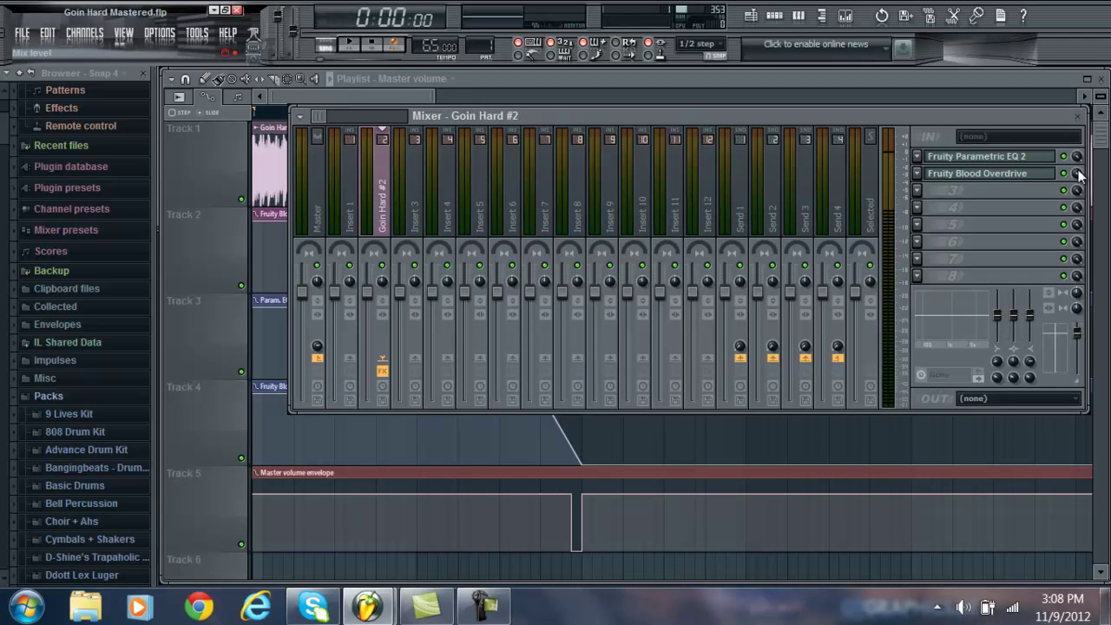
right_click(1076, 172)
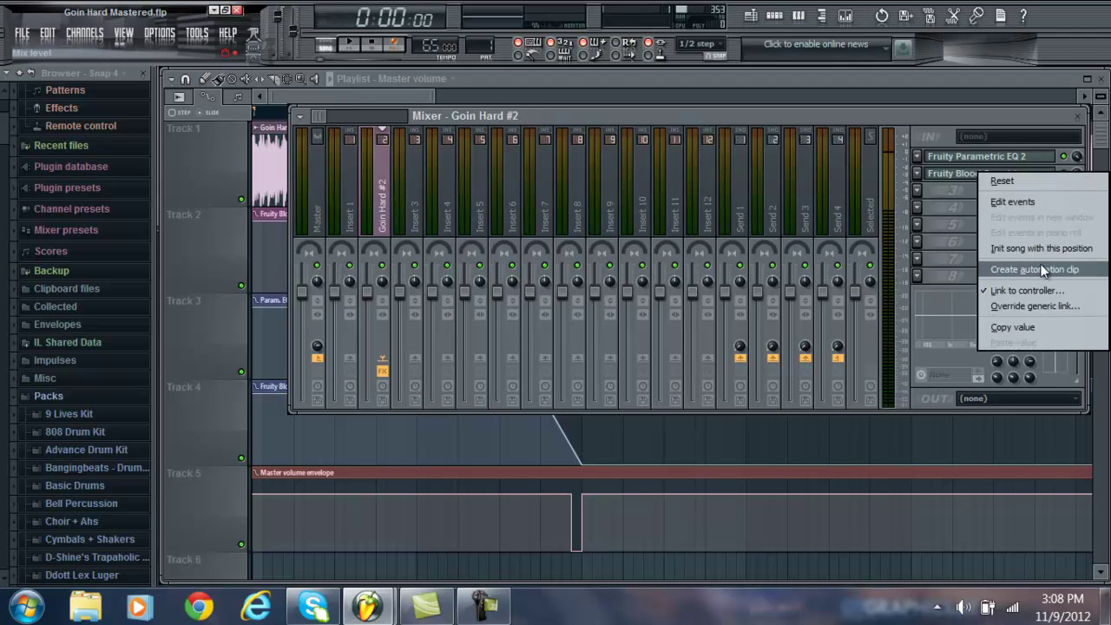
left_click_drag(710, 113, 824, 111)
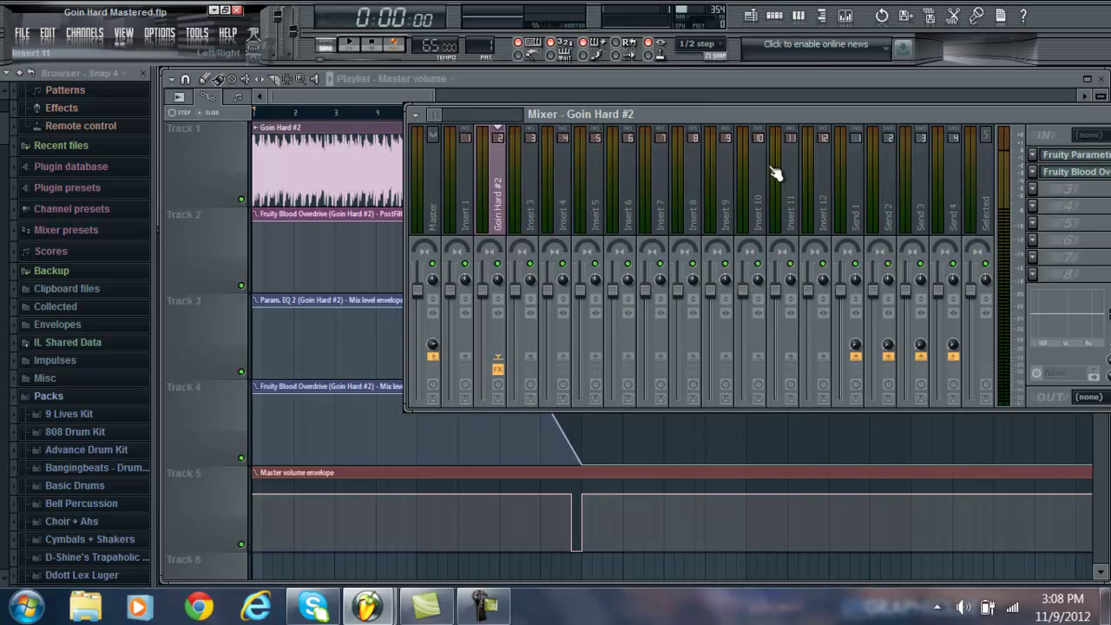
Show the automation options for Fruity Parametric EQ 2's mix level, compare with its envelope track, and close the mixer.
left_click_drag(788, 114, 582, 111)
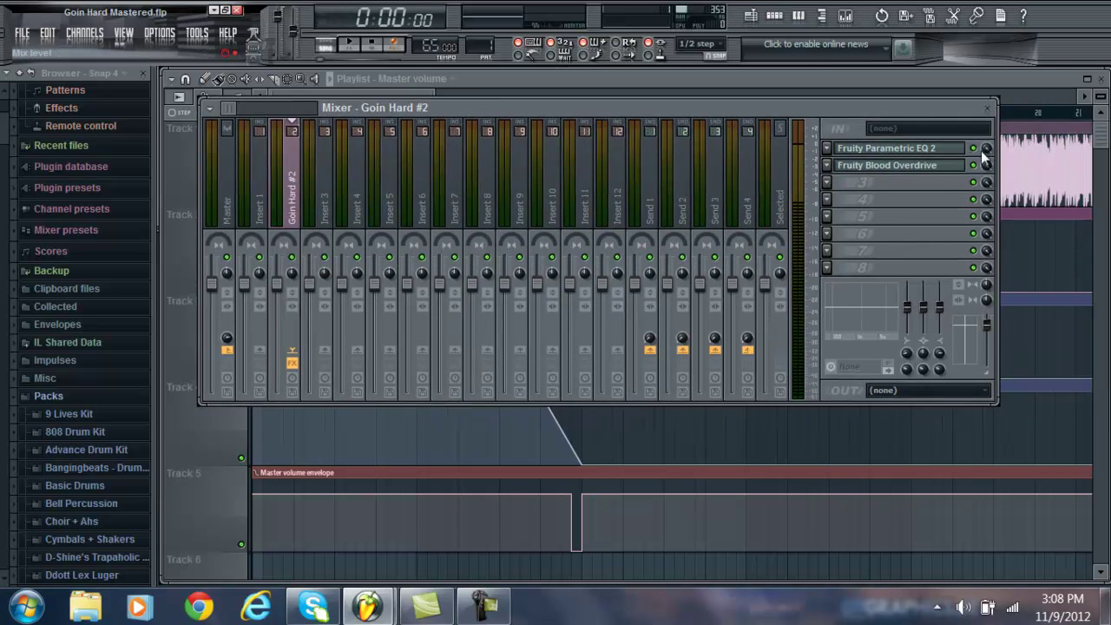
right_click(985, 150)
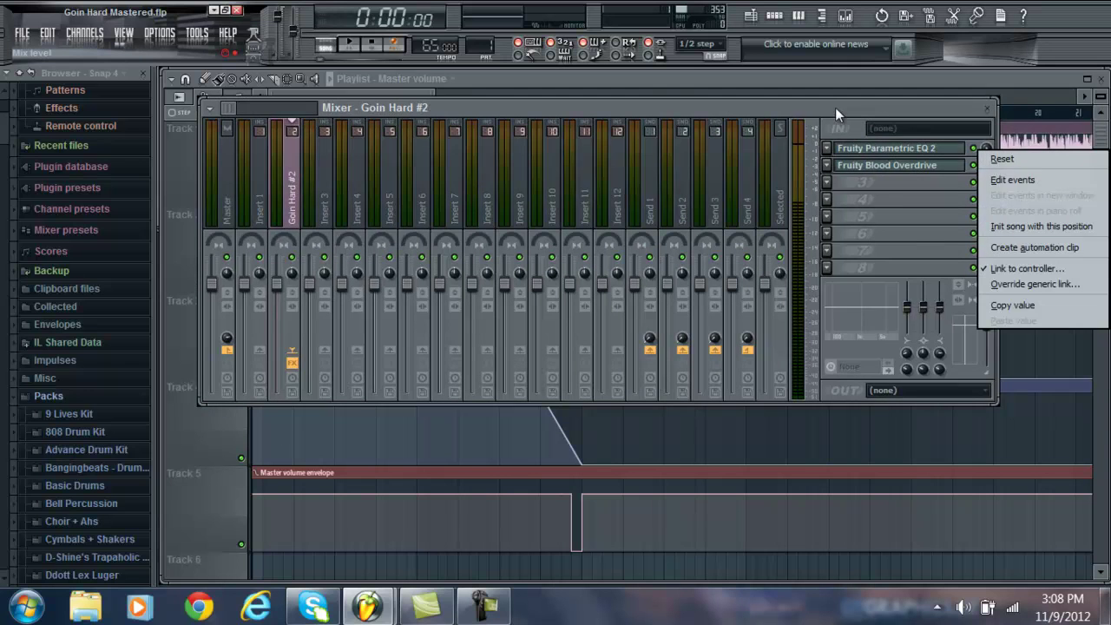
left_click_drag(835, 108, 1095, 98)
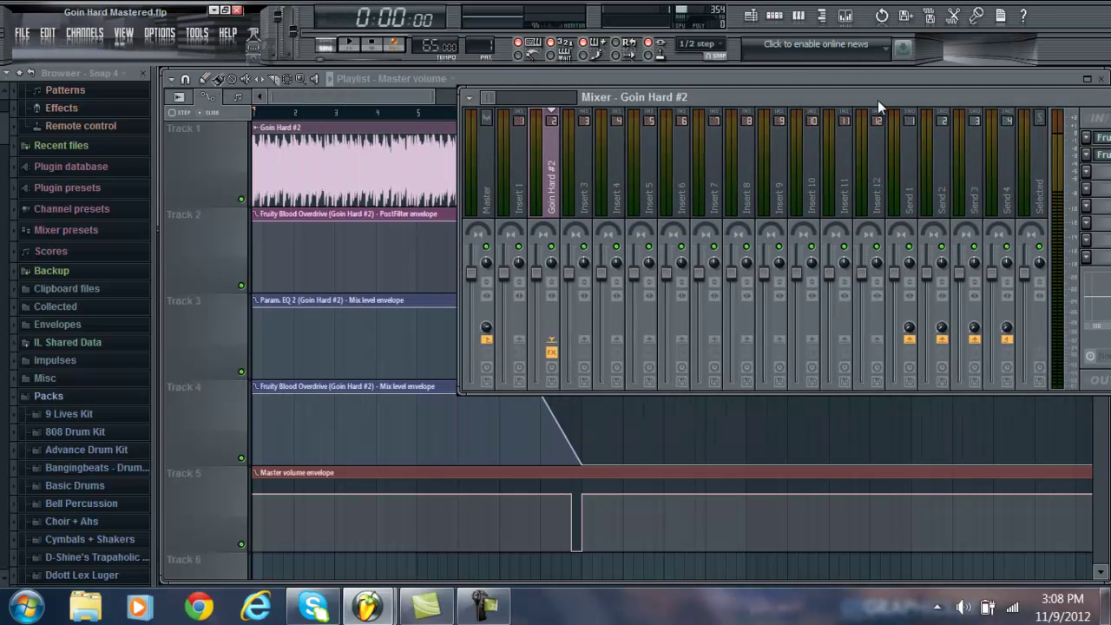
left_click_drag(878, 101, 576, 138)
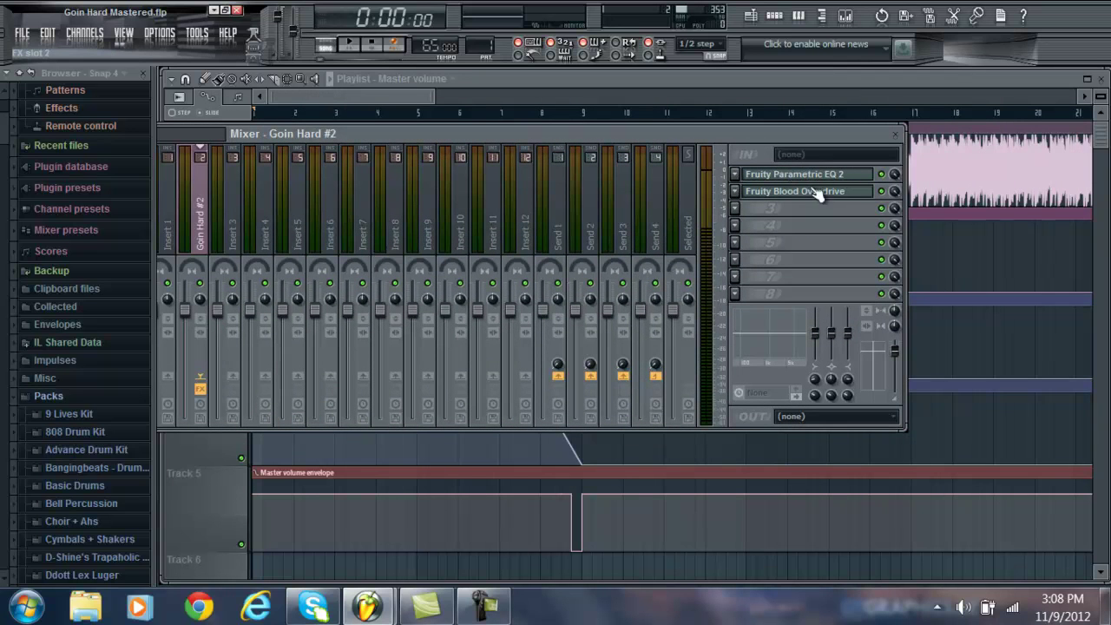
left_click_drag(399, 97, 312, 103)
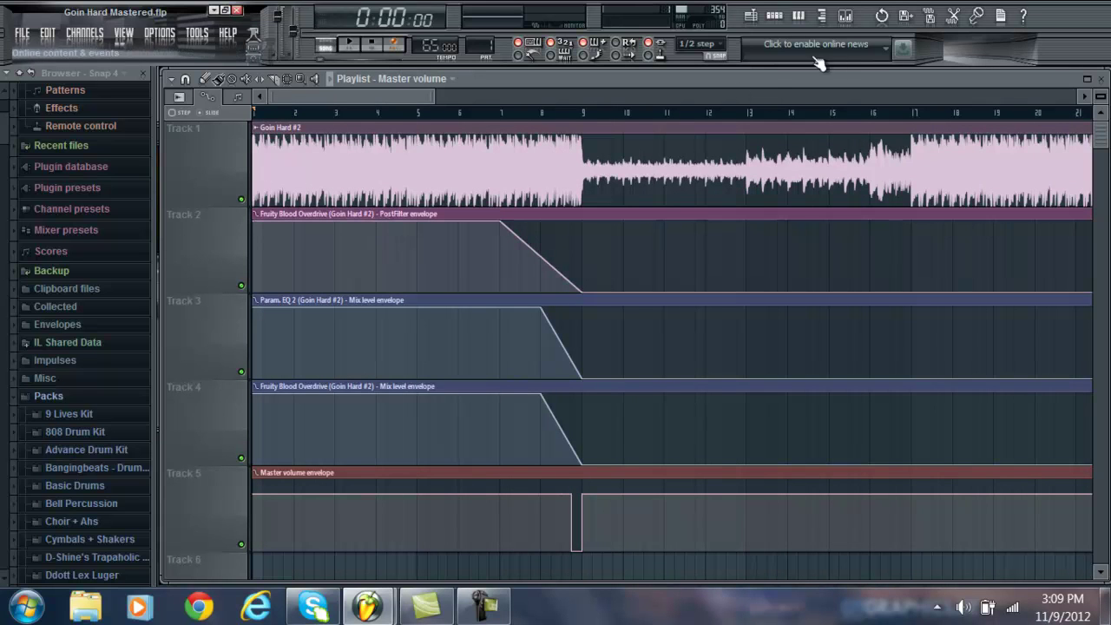
Play and stop the song's opening, and look over the PostFilter envelope and the rest of the playlist.
left_click(348, 43)
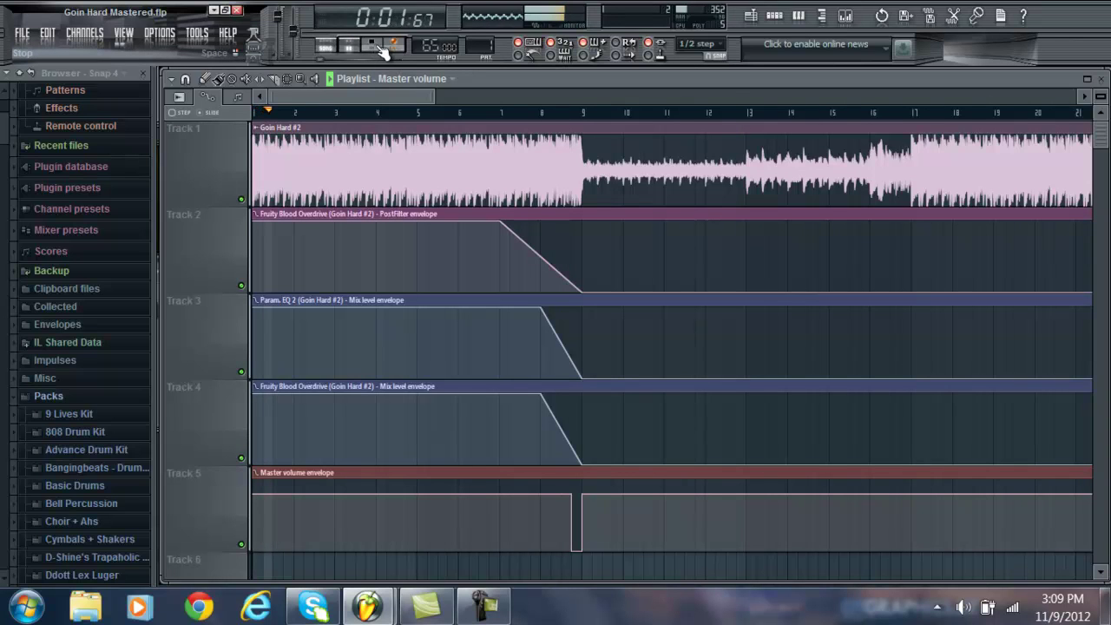
left_click(375, 45)
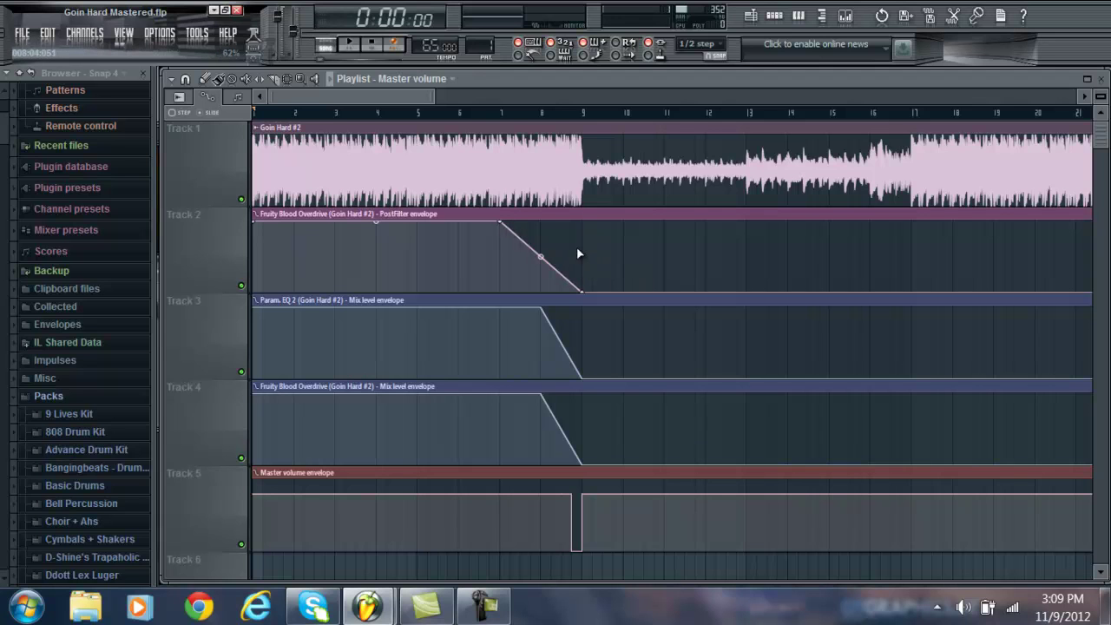
mouse_move(586, 290)
left_mouse_down()
mouse_move(588, 223)
mouse_move(590, 307)
left_mouse_up()
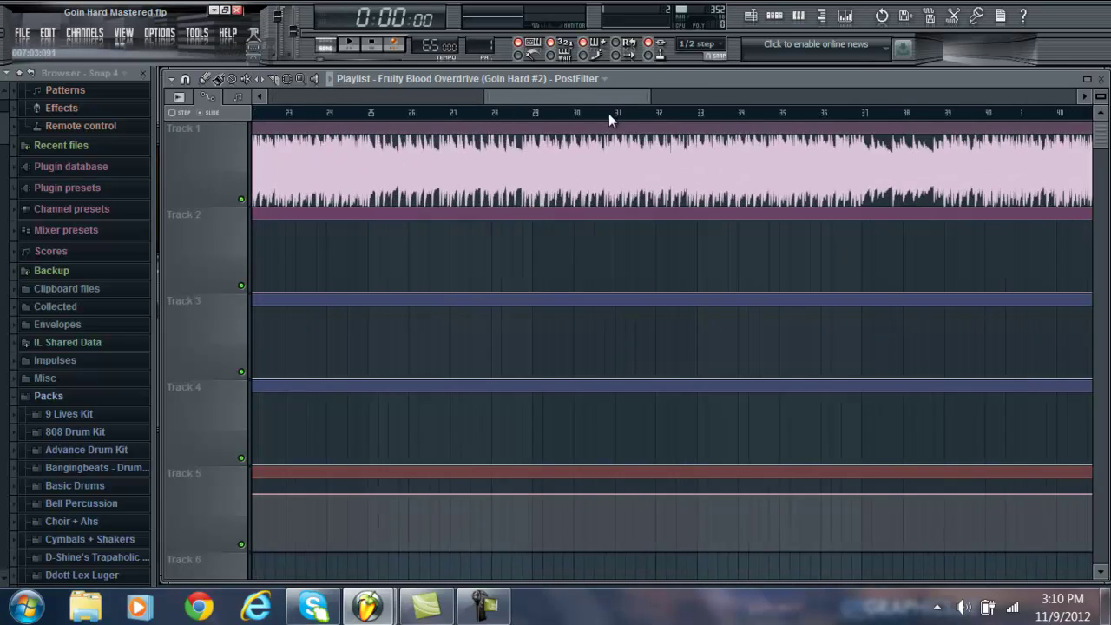
left_click(844, 16)
left_click(844, 16)
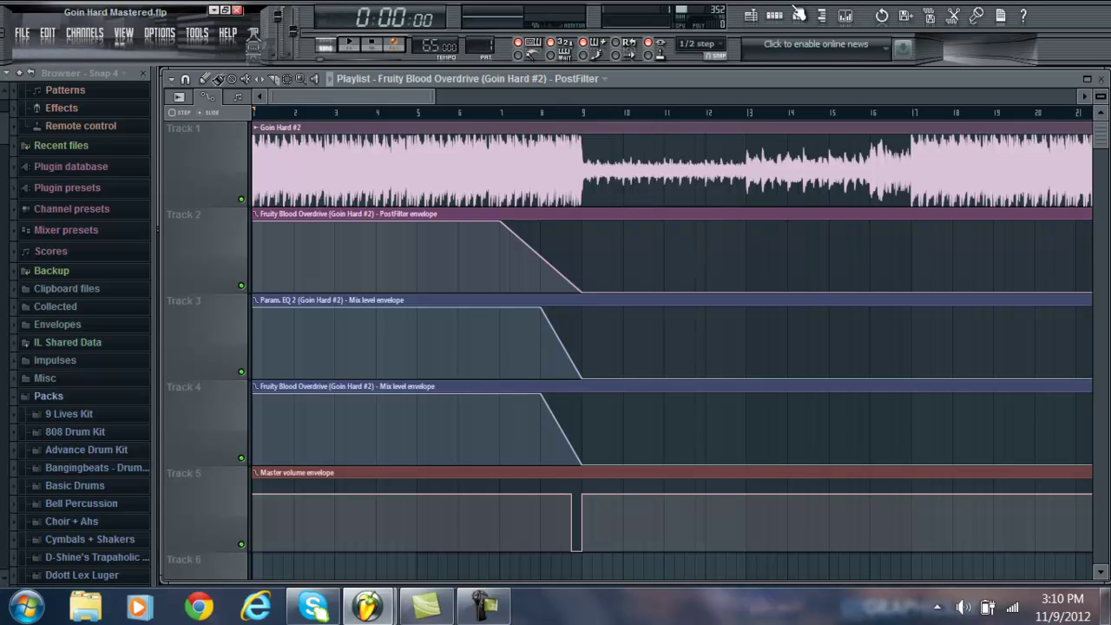
Add a Sampler channel and view the Projects folder in its sound file browser without loading a sample.
left_click(774, 15)
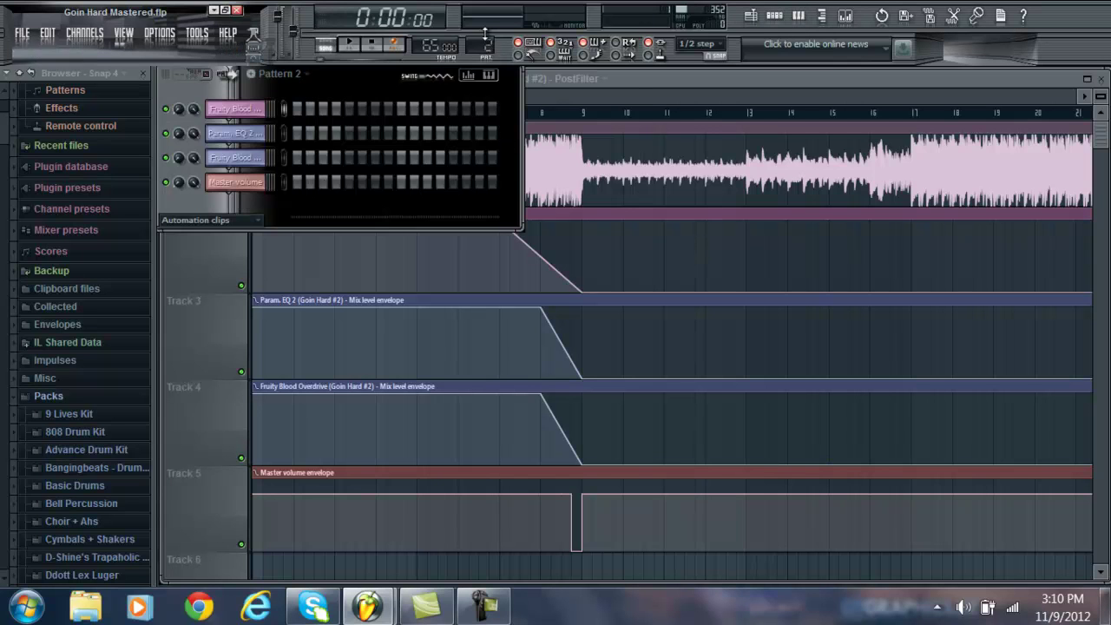
left_click(99, 34)
left_click(259, 144)
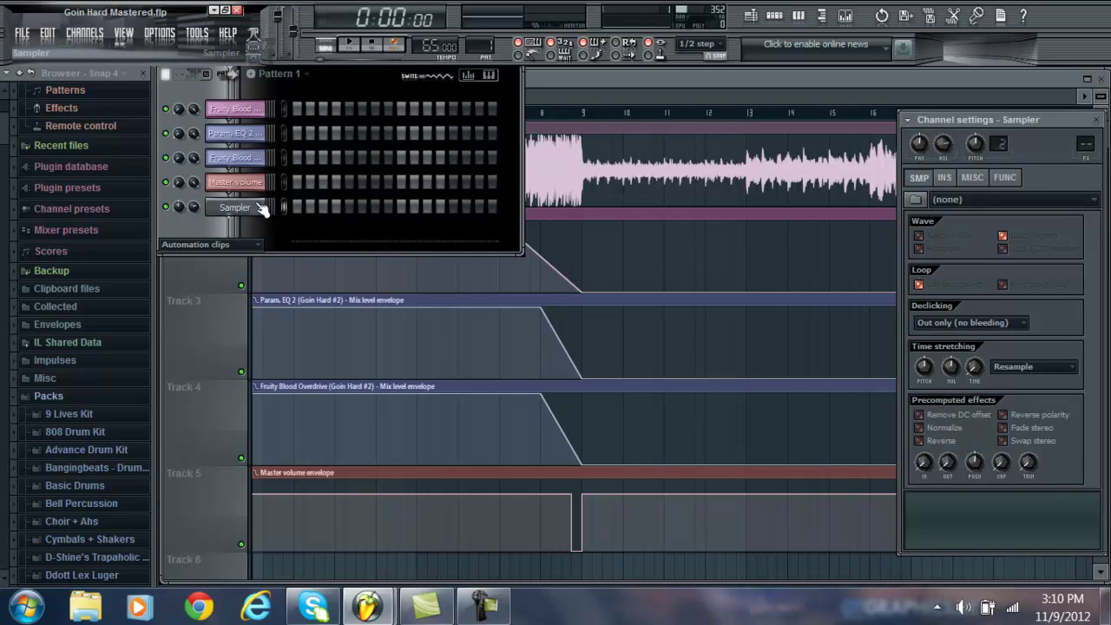
left_click(915, 199)
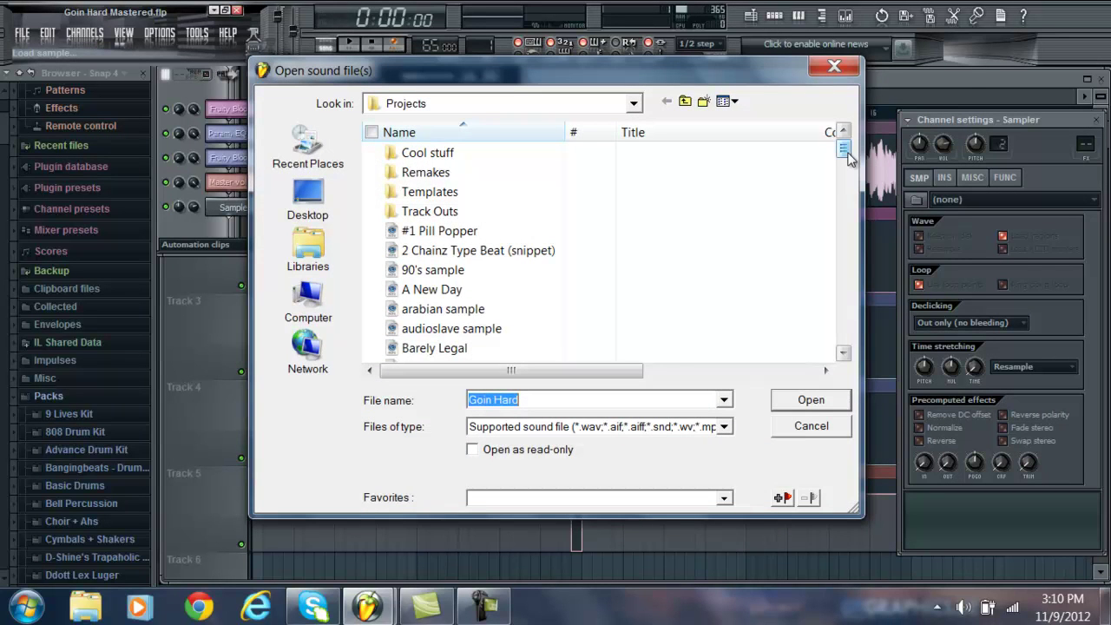
left_click(831, 67)
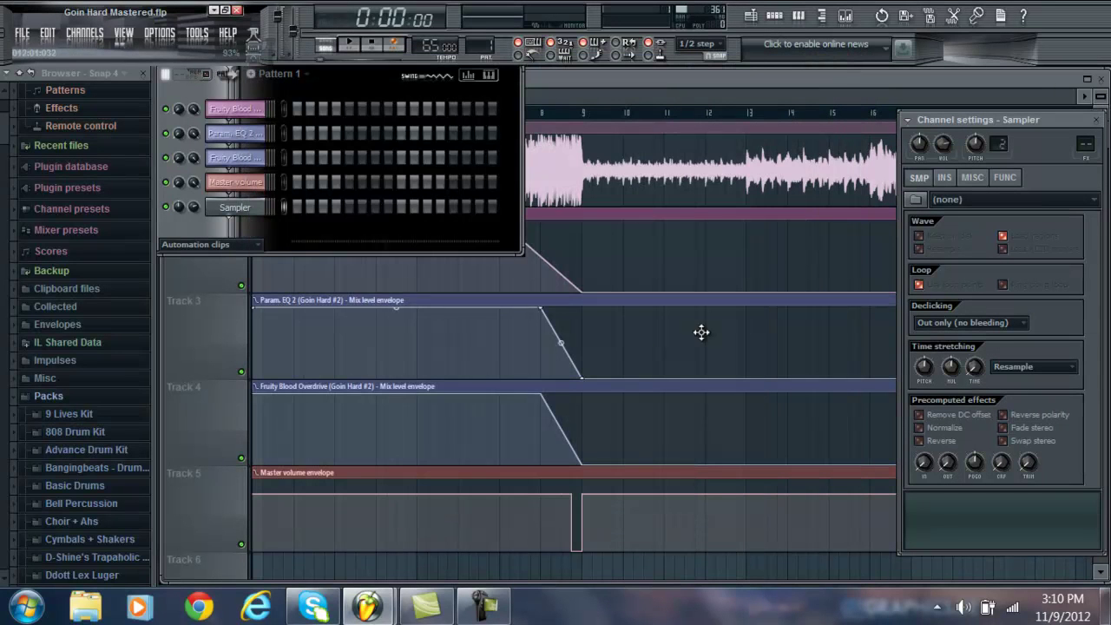
Close the channel rack and Sampler settings, and look over the start of the playlist's audio and envelope tracks.
left_click(23, 34)
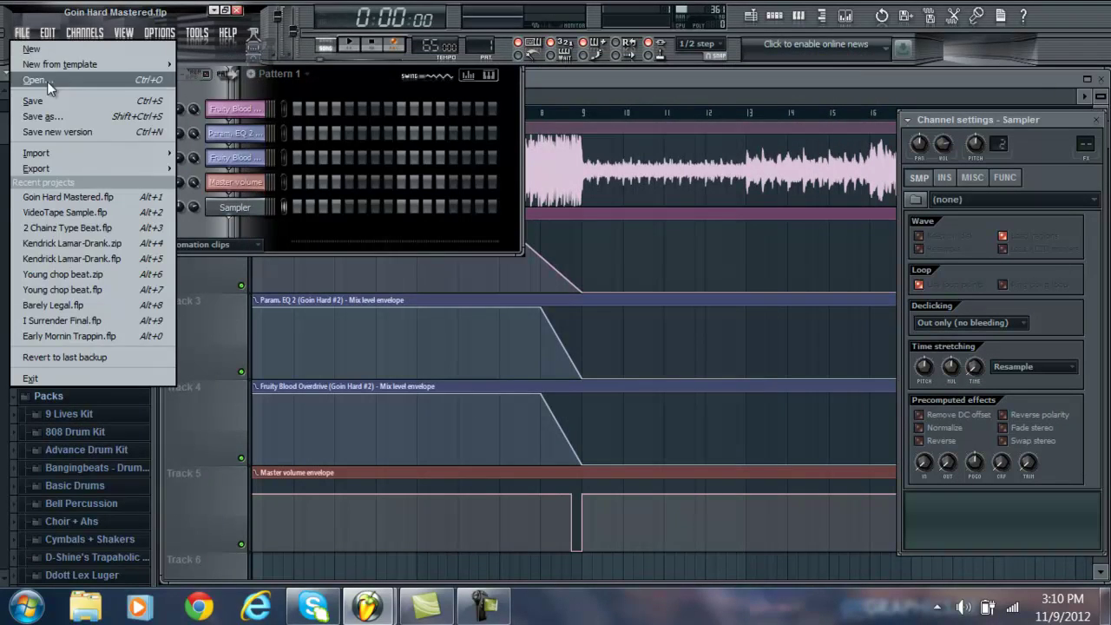
left_click(676, 78)
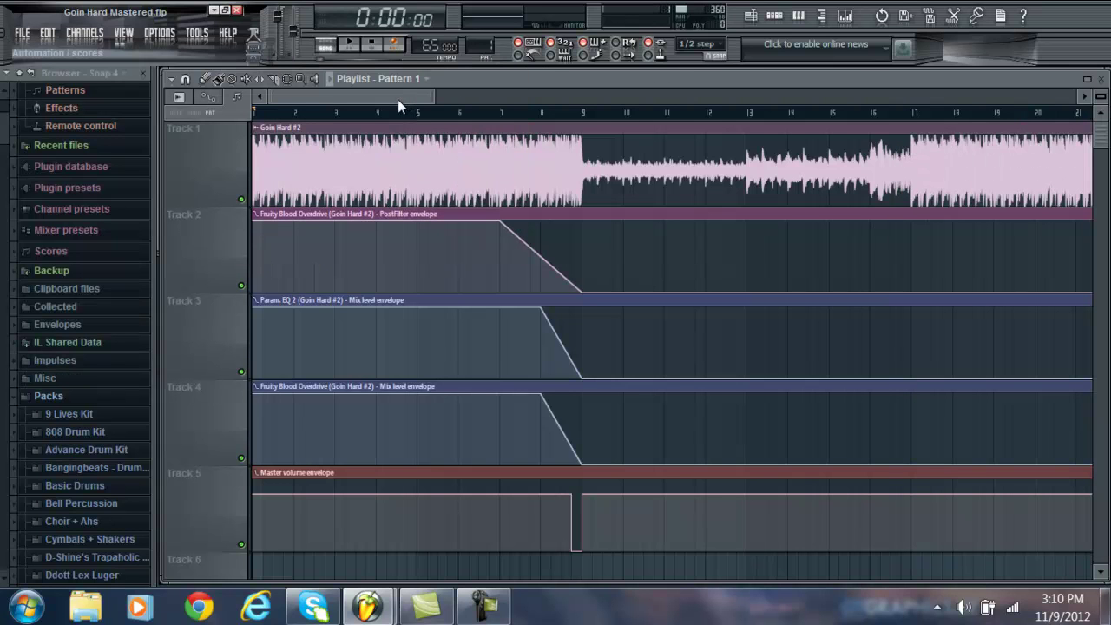
left_click_drag(399, 102, 249, 121)
left_click_drag(385, 98, 276, 133)
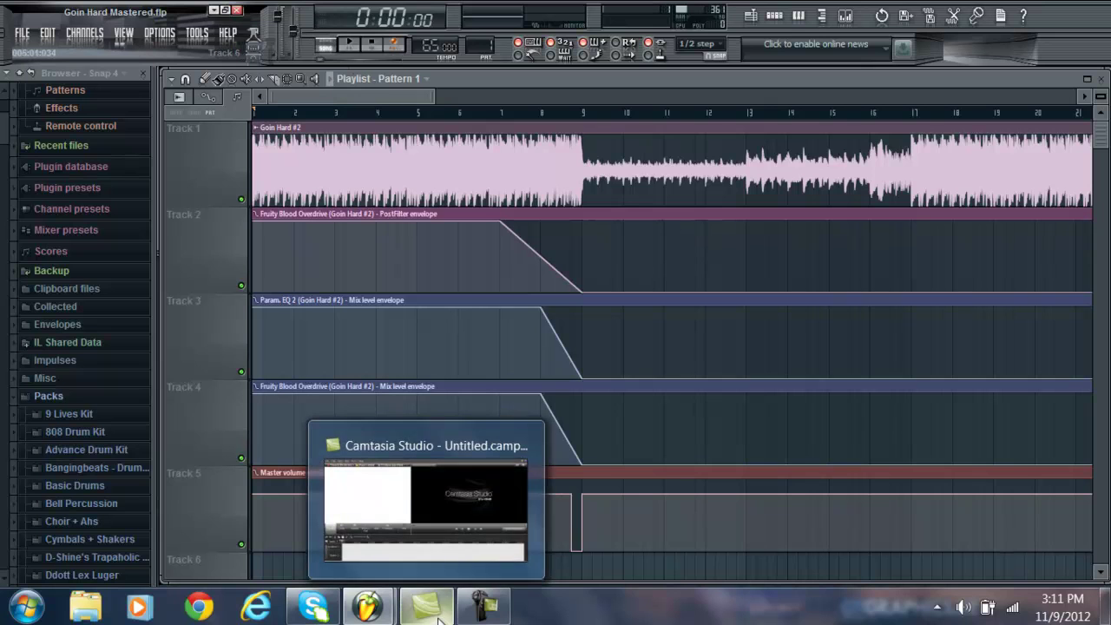
mouse_move(499, 607)
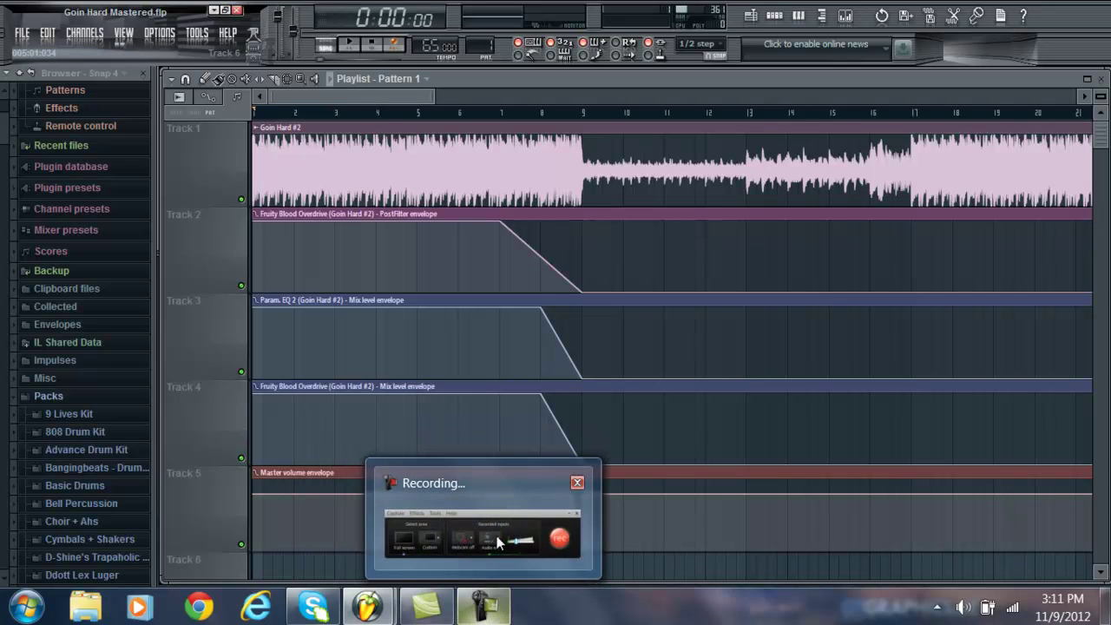